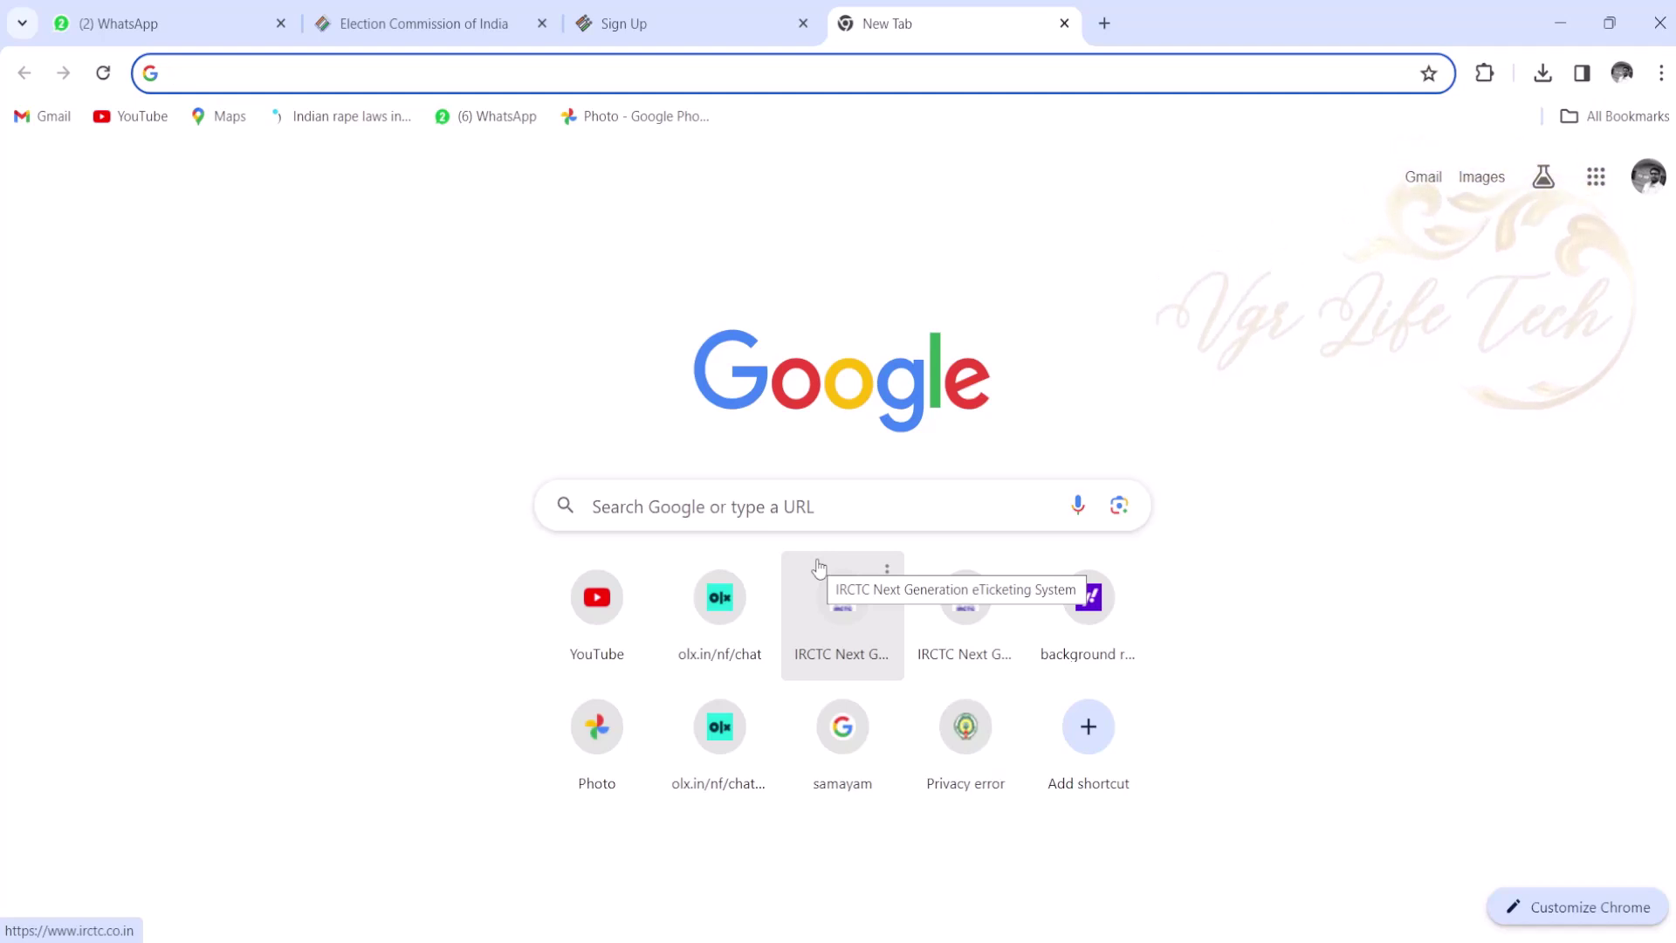
- Search Google for 'eci' to find the Election Commission of India site
{"action": "left_click", "coordinate": [860, 508]}
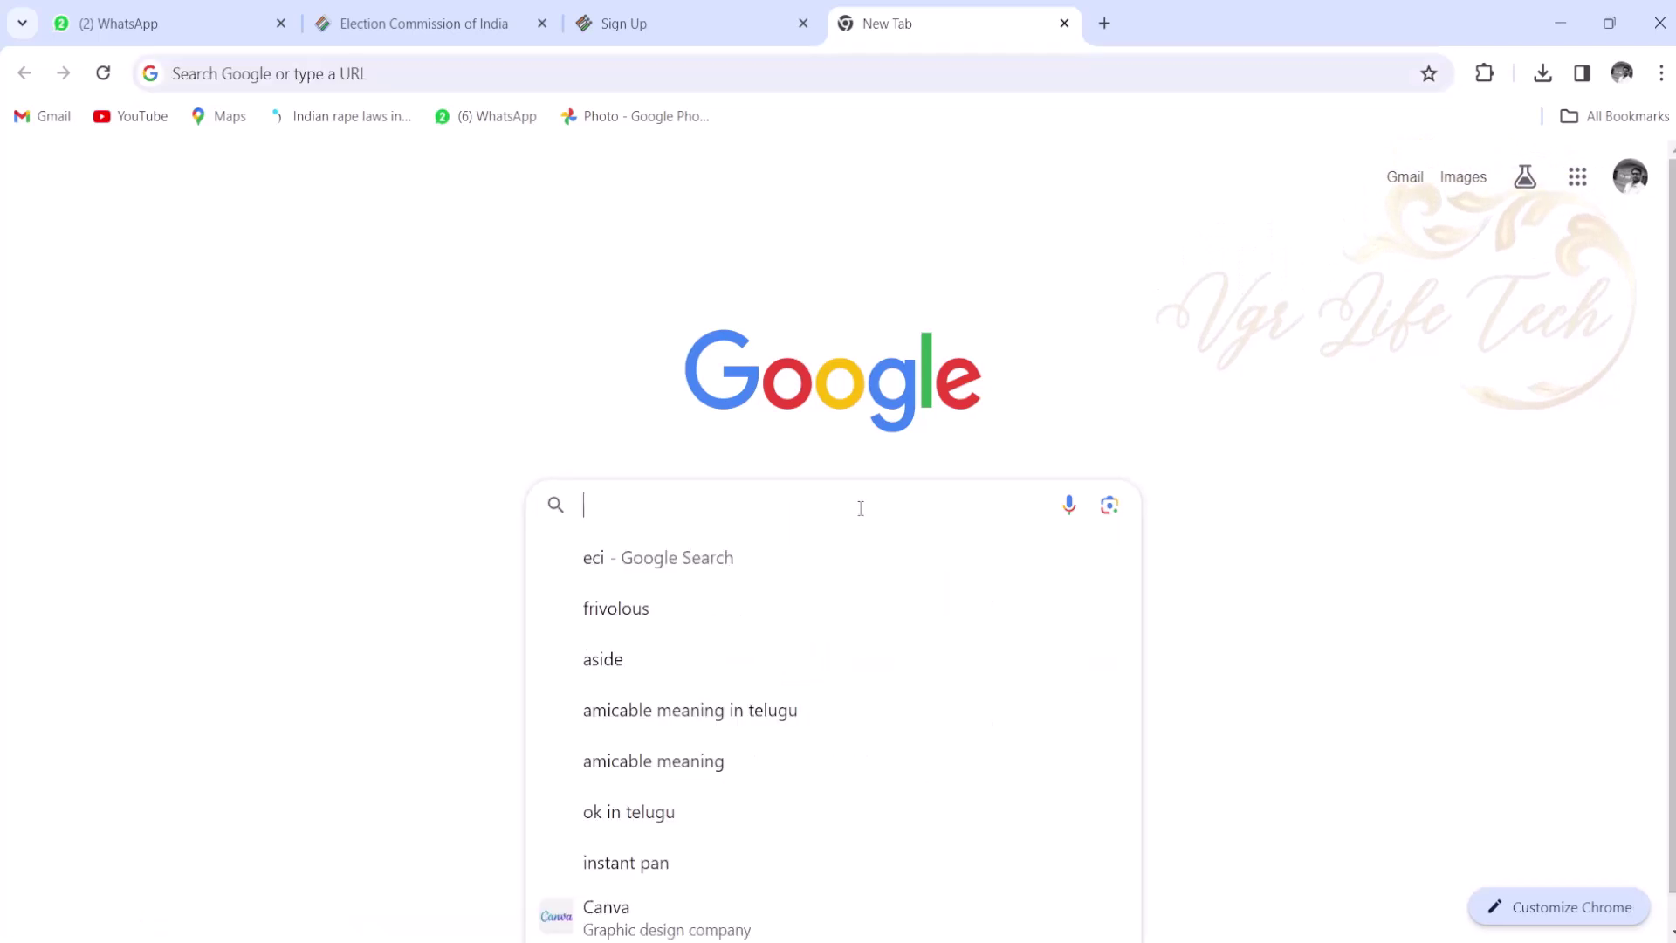
{"action": "type", "text": "eci"}
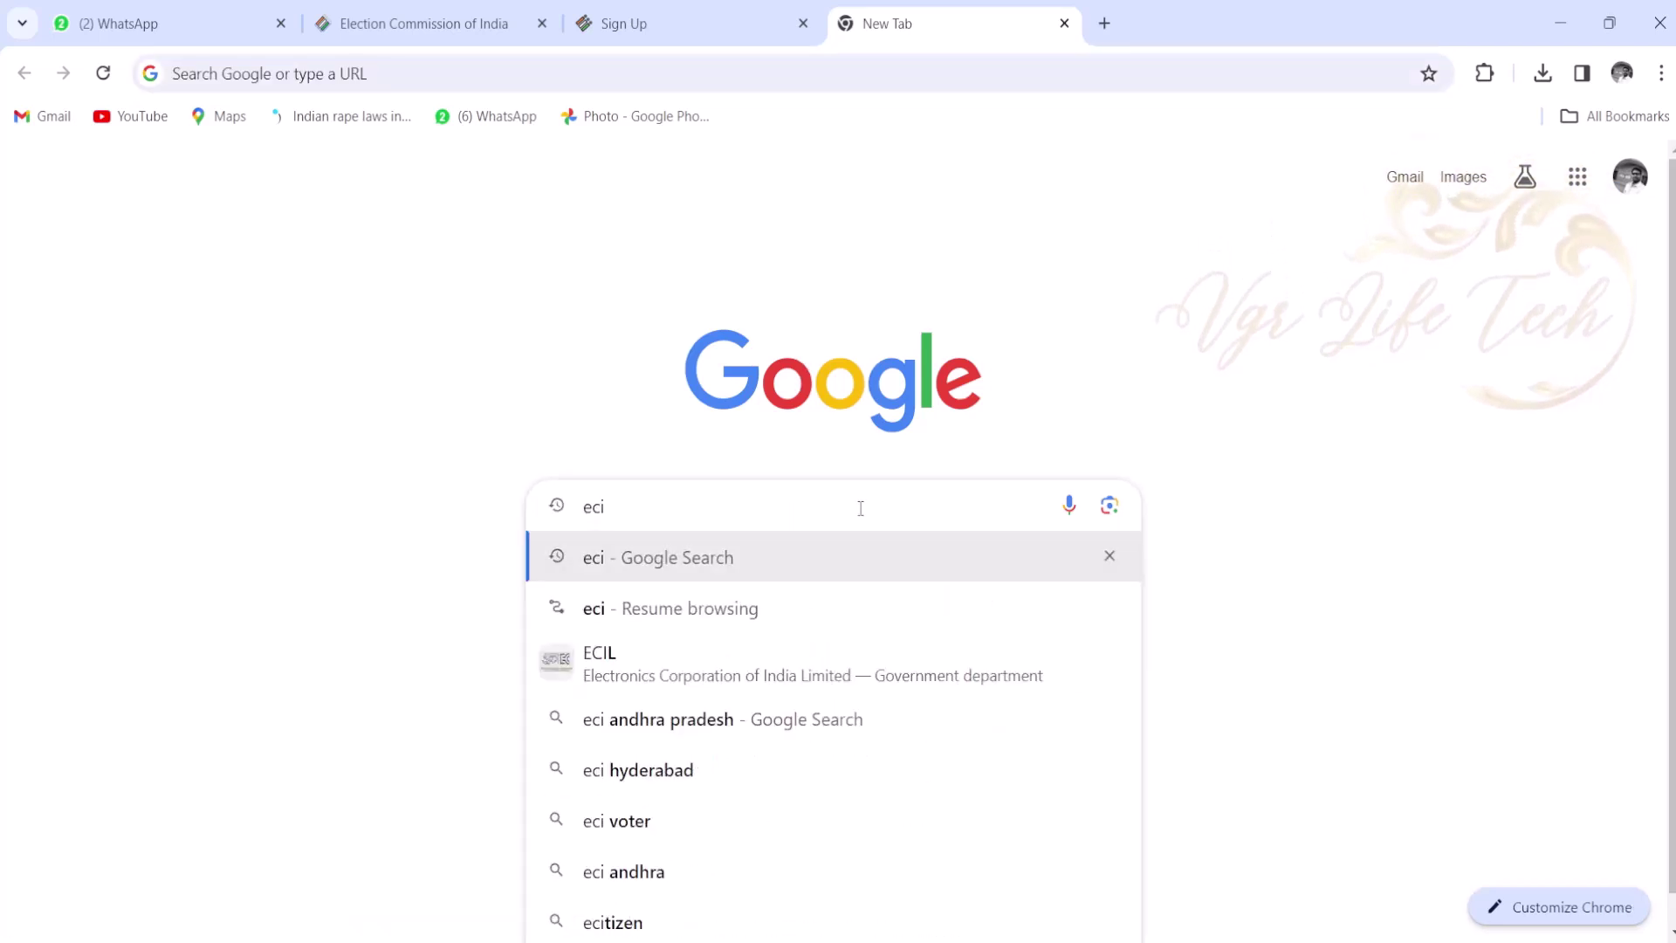
{"action": "key", "text": "Return"}
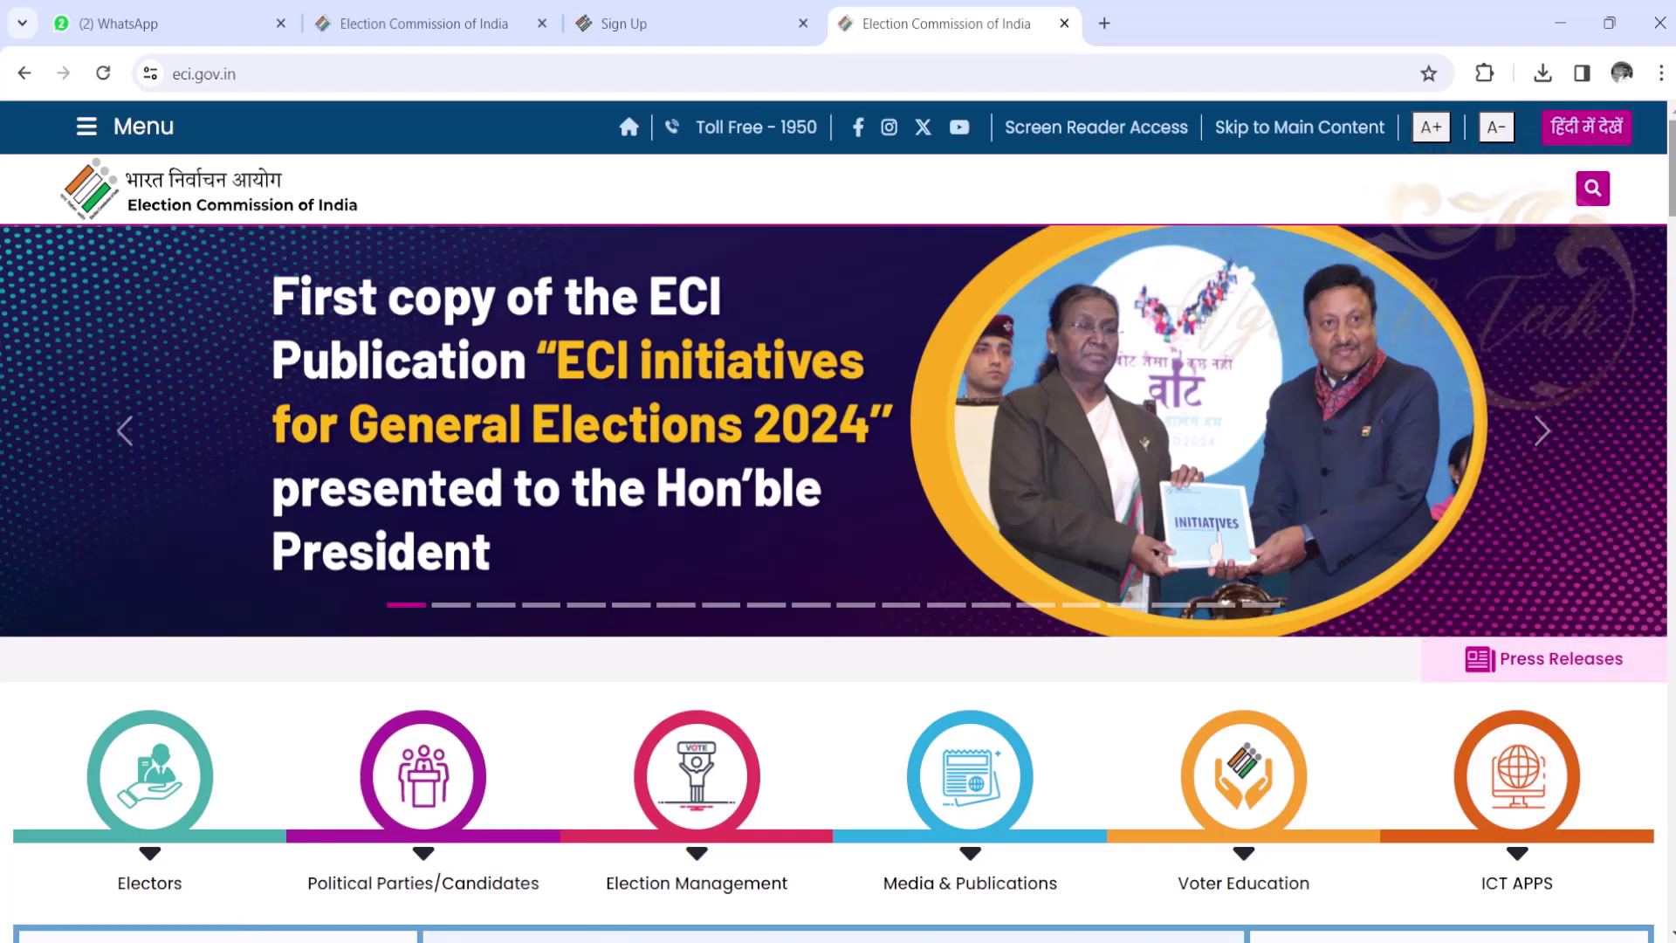
- From the ECI site menu, go to Register in Electoral Roll under VOTERS
{"action": "left_click", "coordinate": [99, 139]}
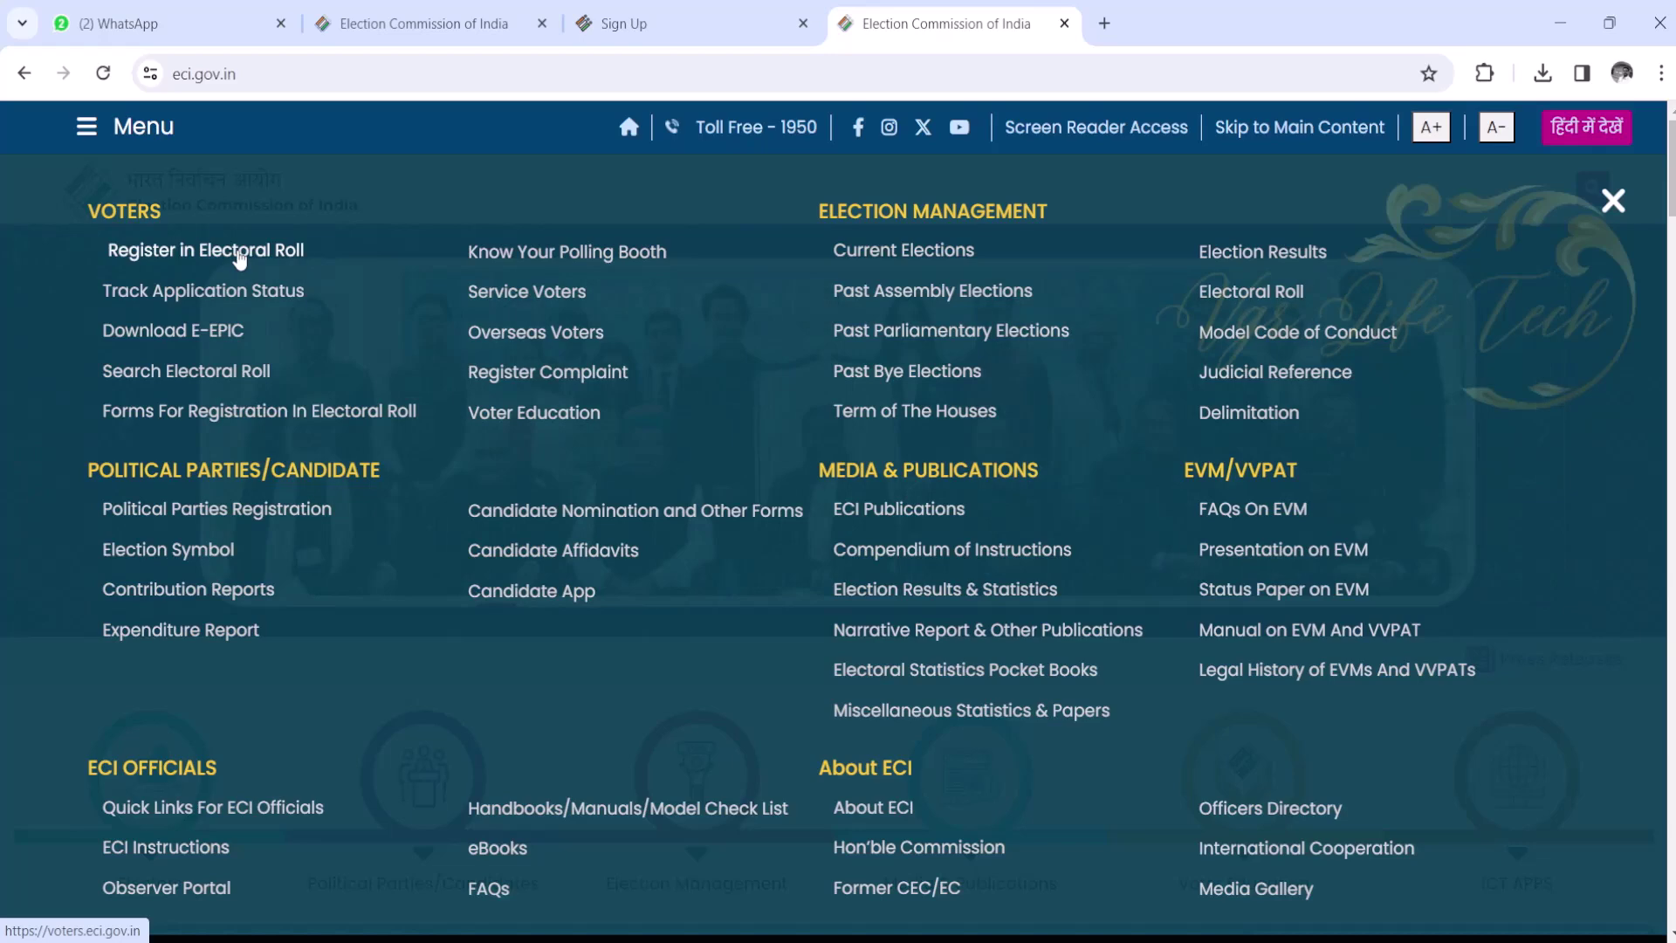
{"action": "left_click", "coordinate": [237, 251]}
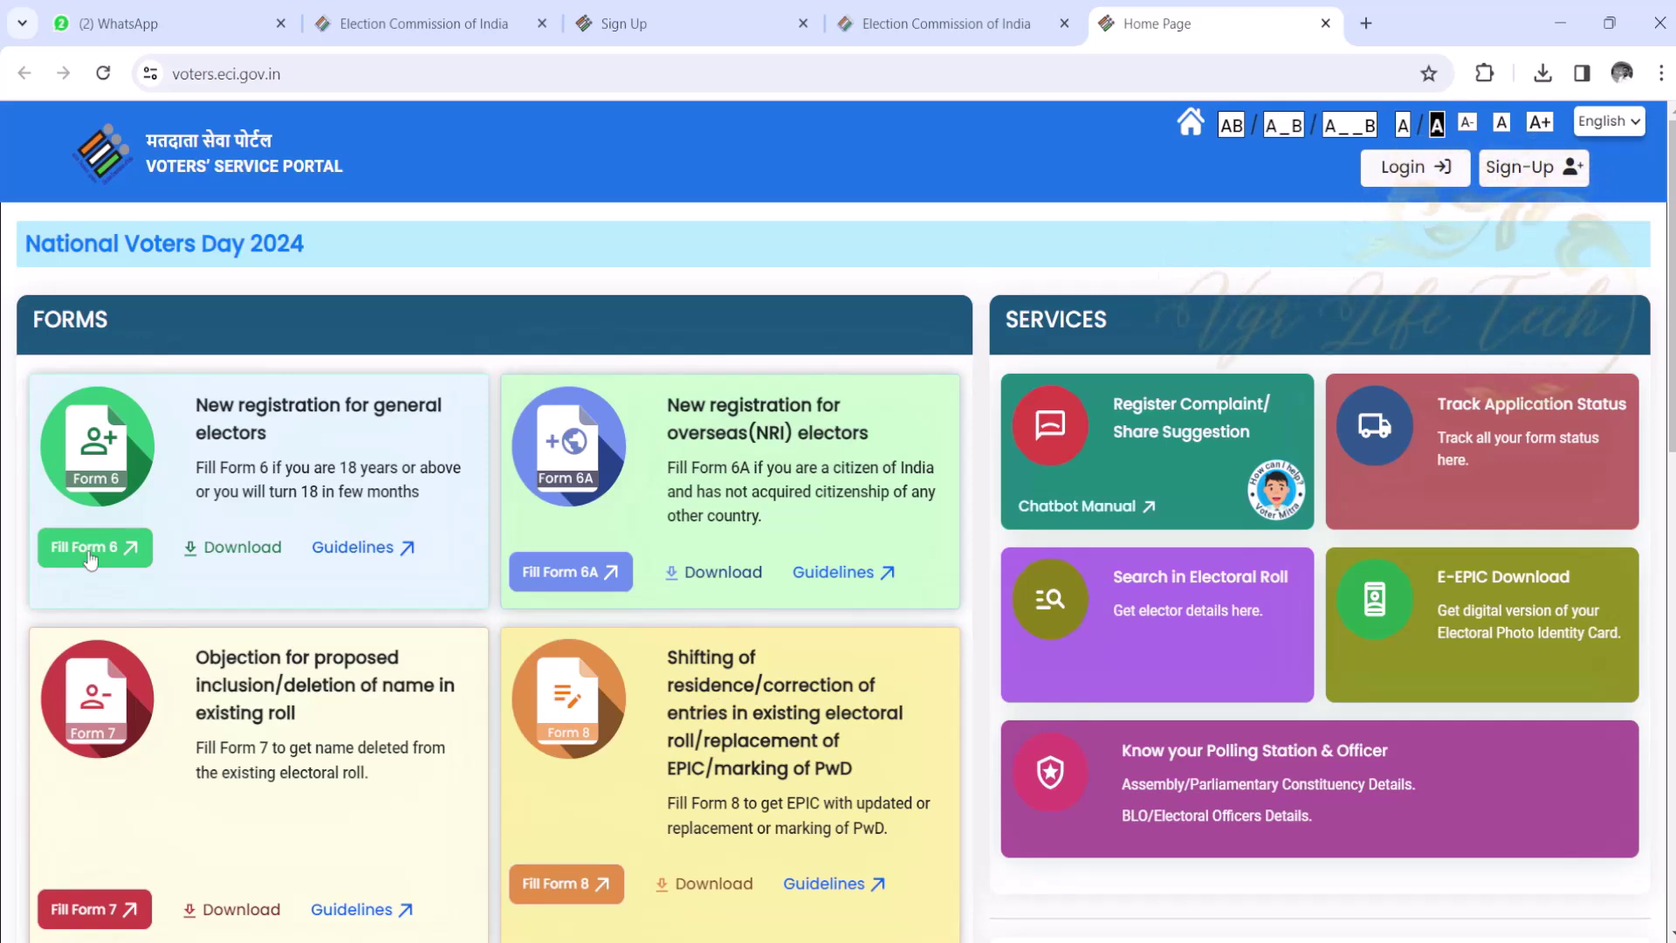
- Begin Form 6 and sign up with a mobile number, e-mail and refreshed captcha
{"action": "left_click", "coordinate": [90, 560]}
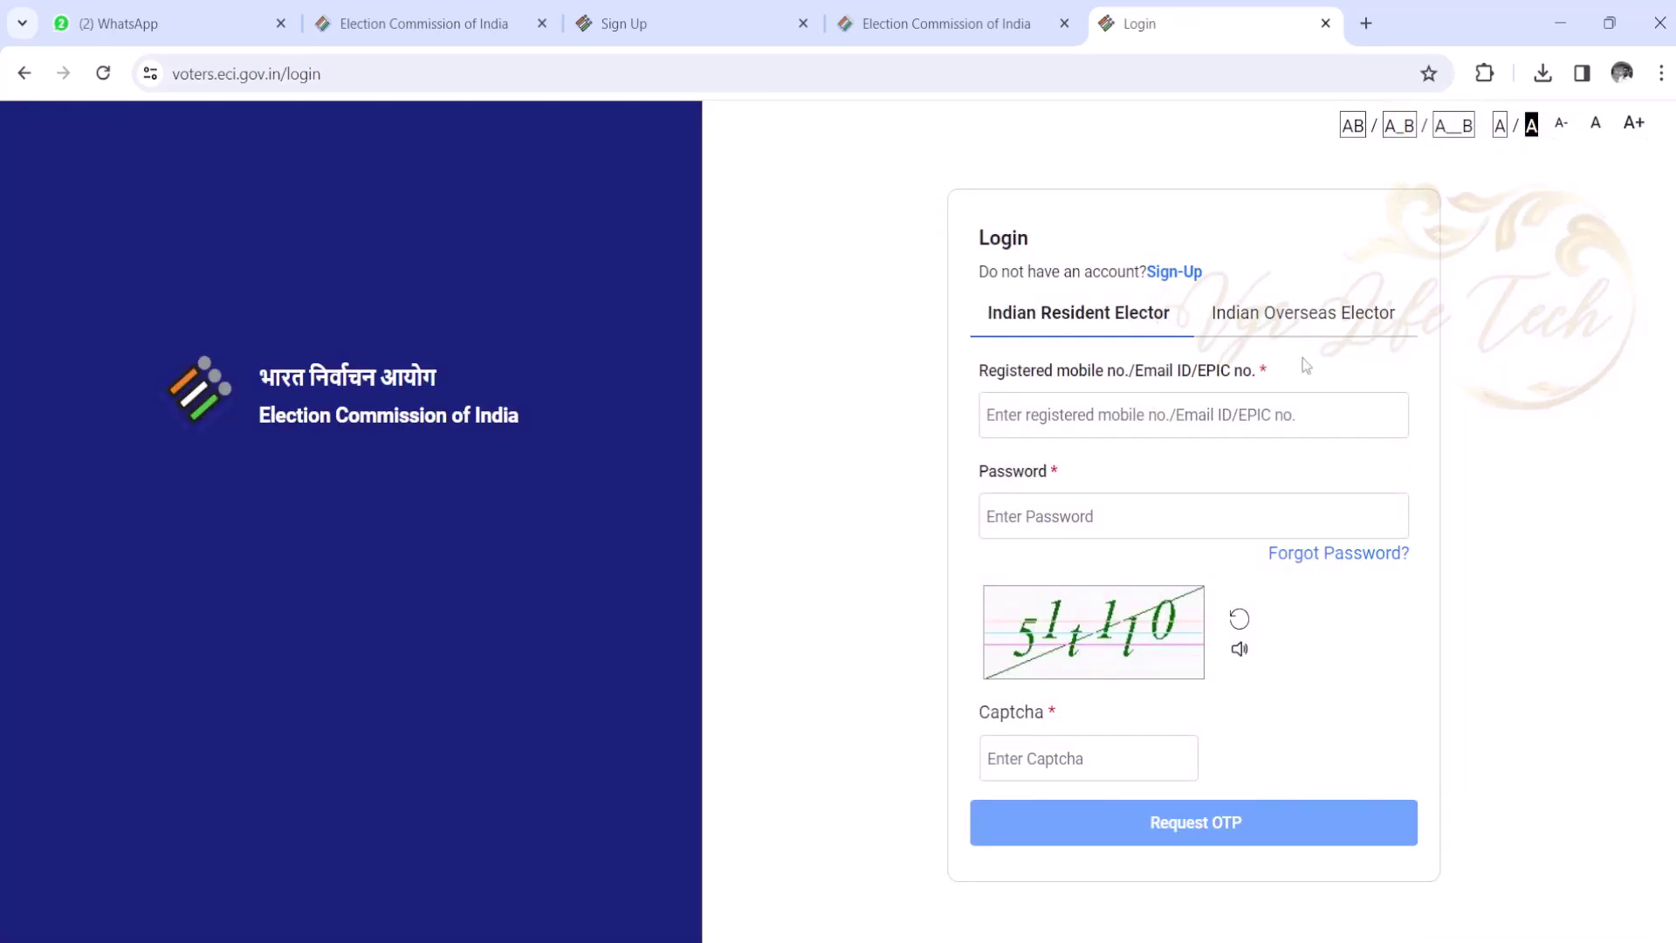
{"action": "left_click", "coordinate": [1172, 273]}
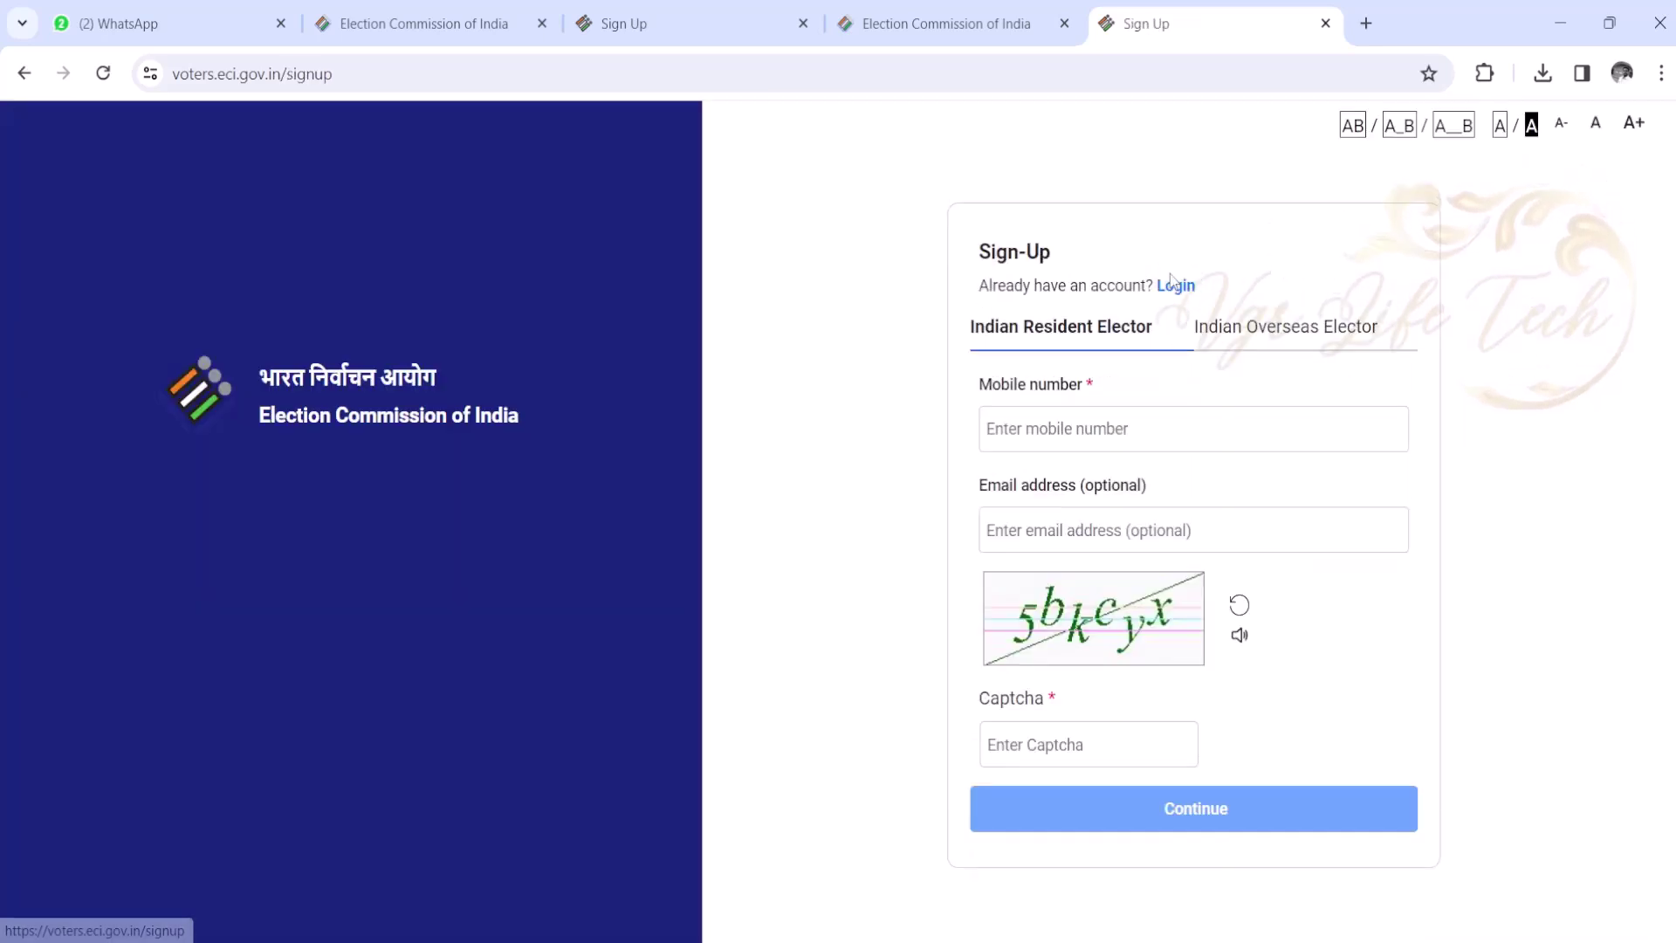
{"action": "left_click", "coordinate": [1149, 425]}
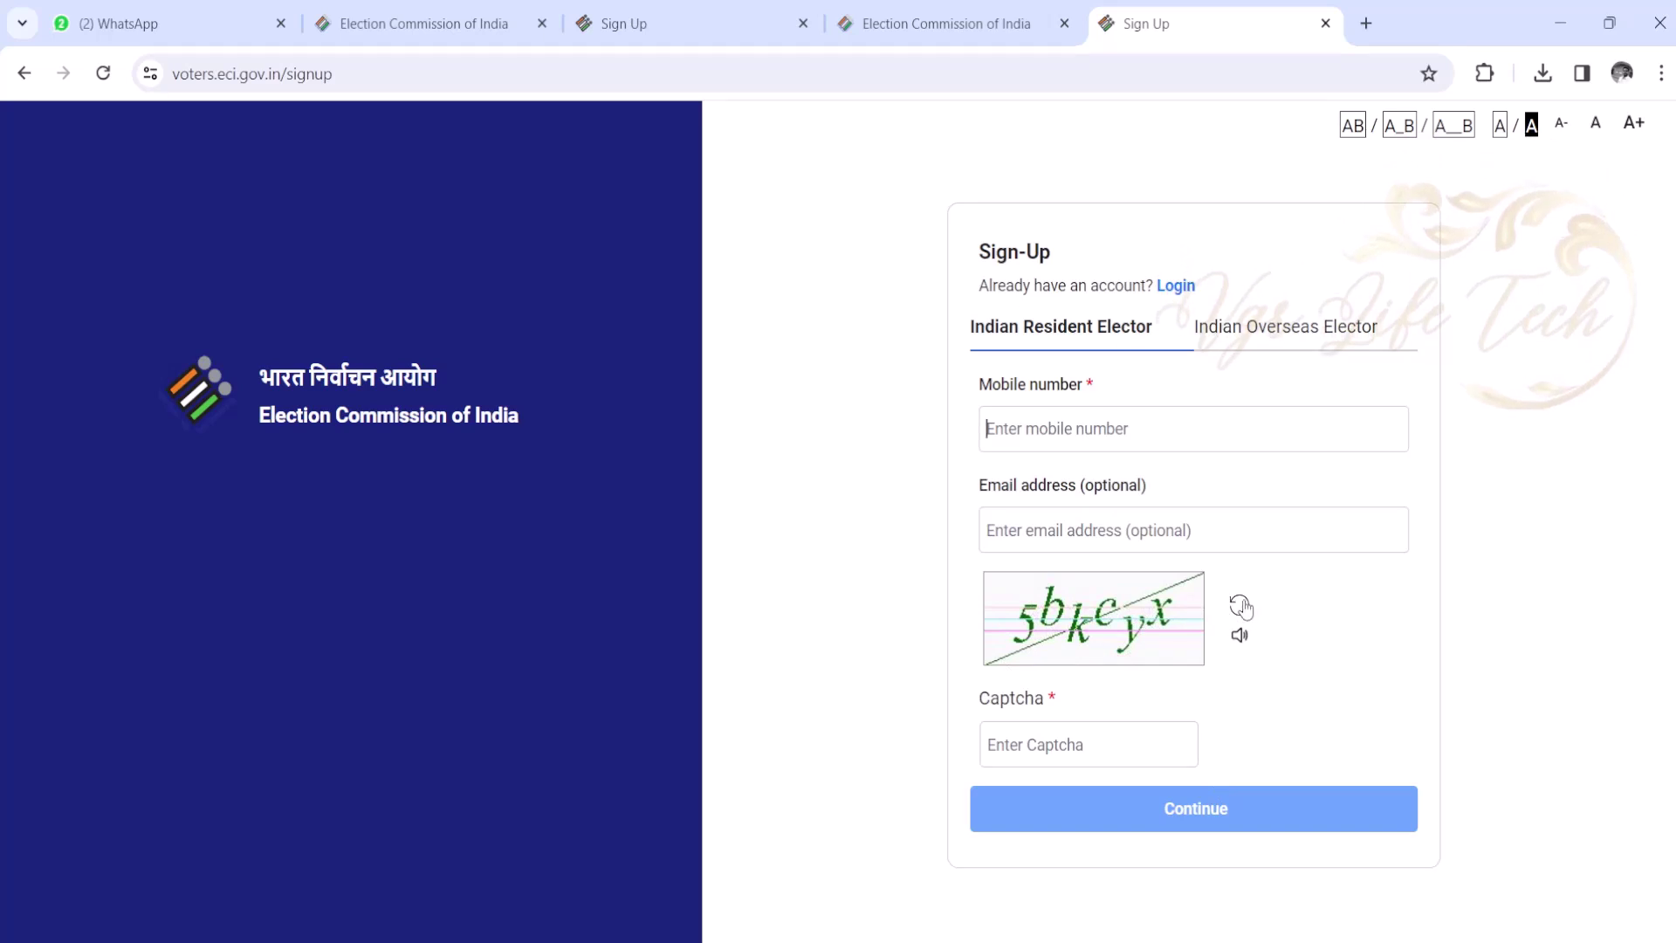
{"action": "left_click", "coordinate": [1240, 605]}
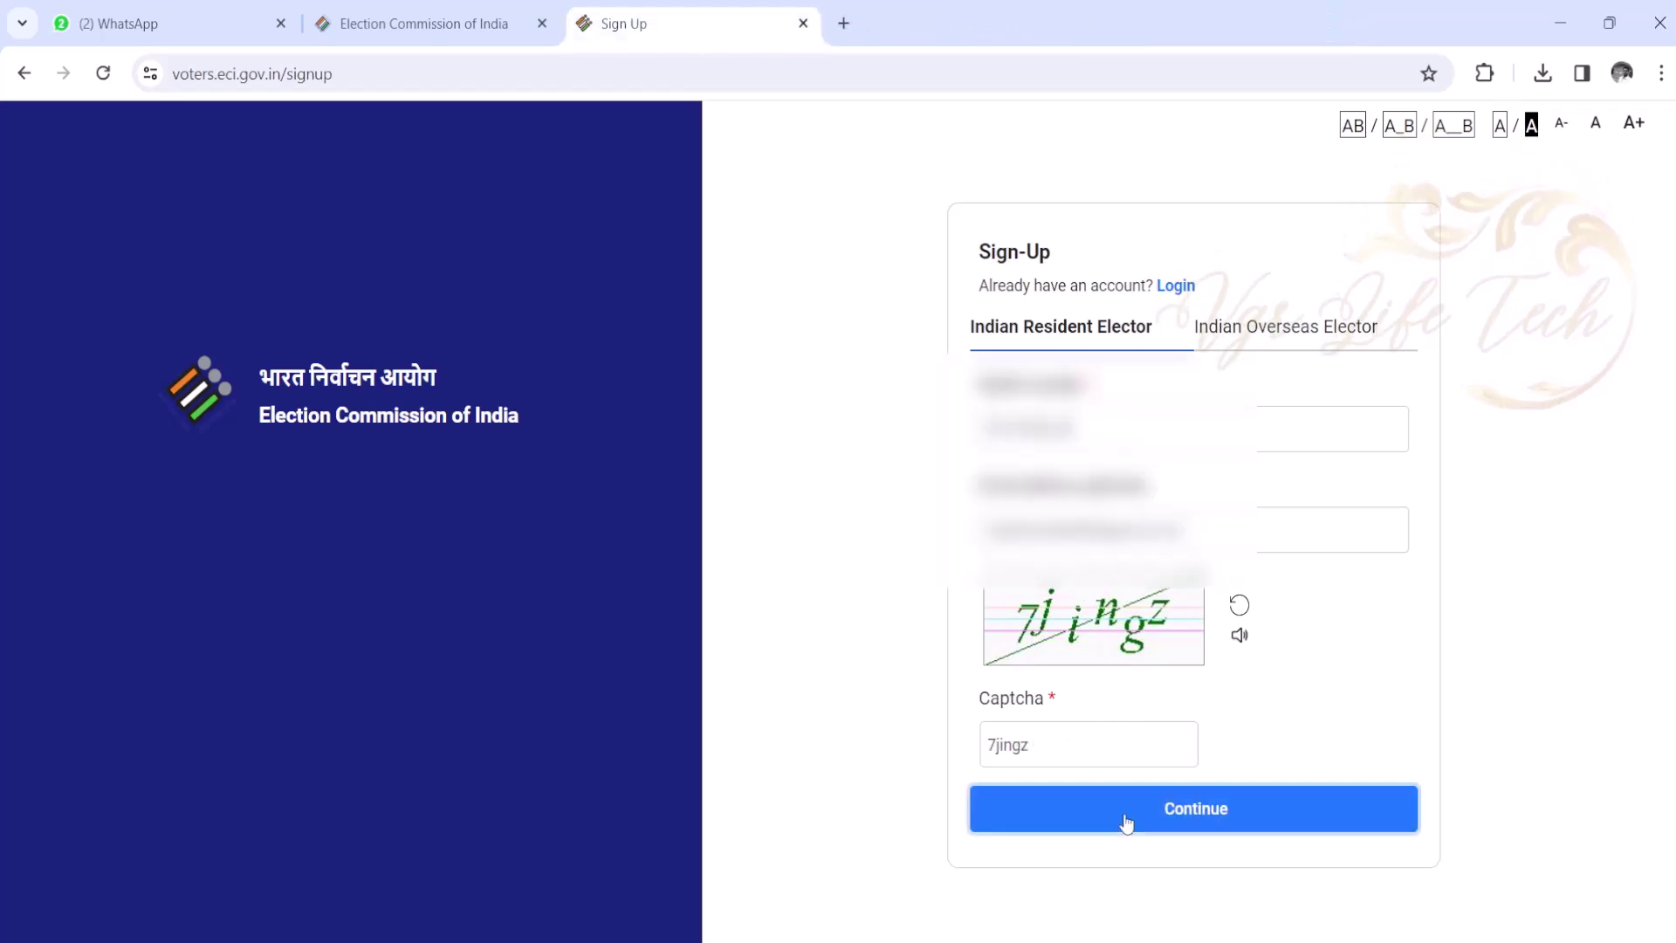
{"action": "left_click", "coordinate": [1126, 821]}
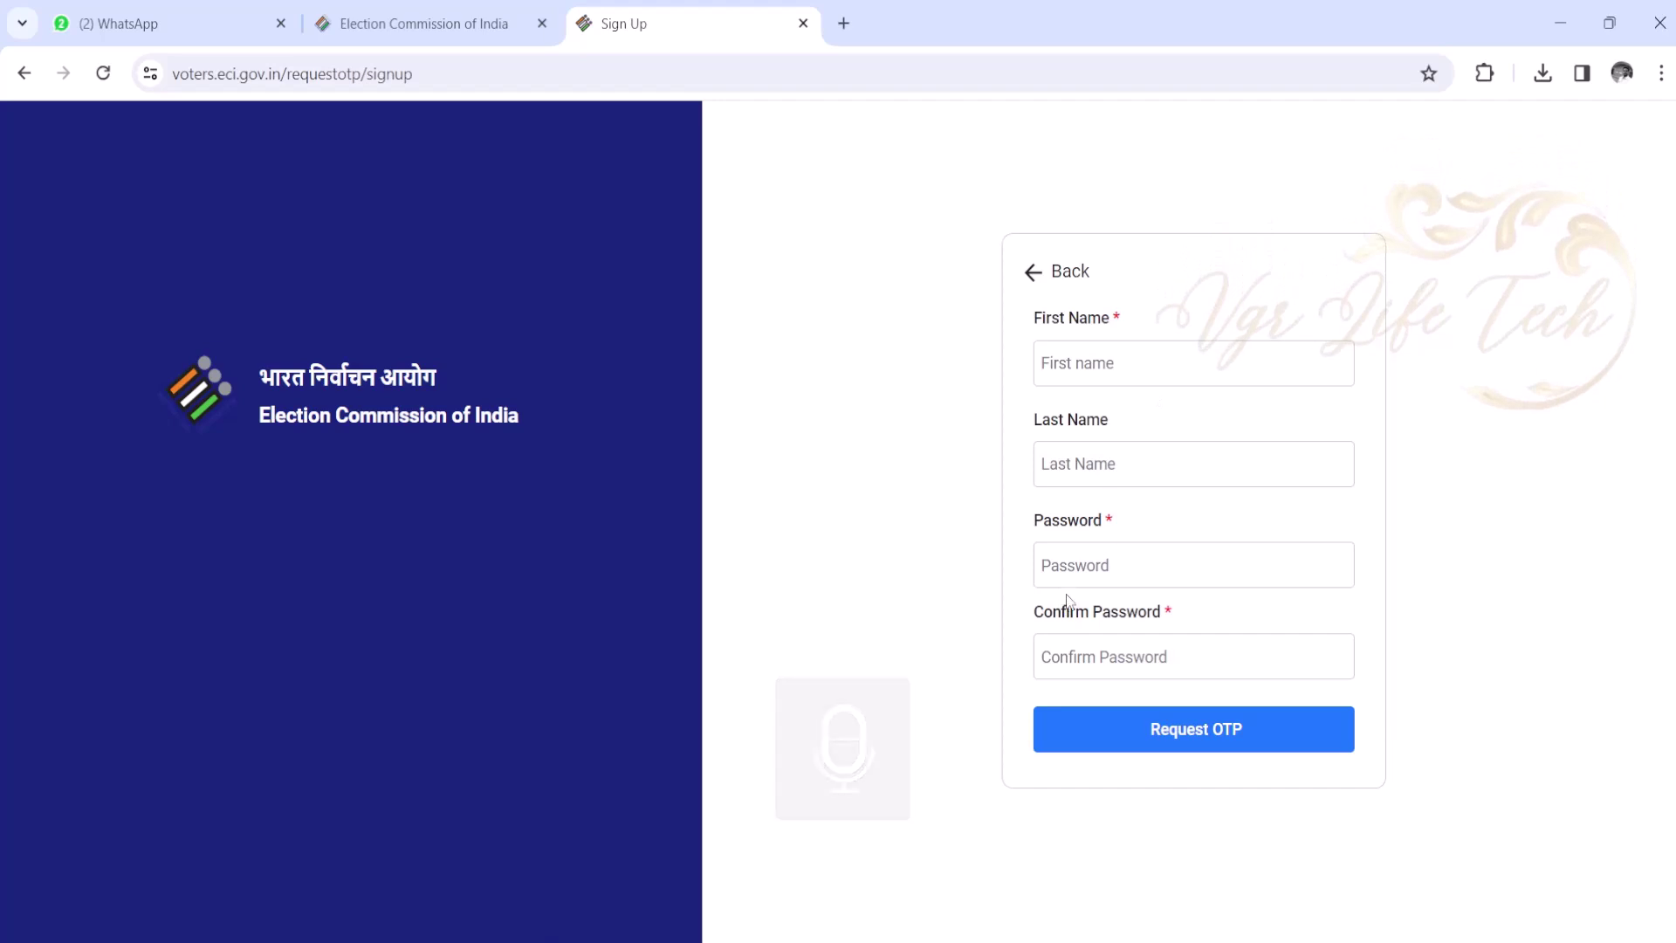
- Enter first name, last name and a confirmed password, then request the OTP
{"action": "left_click", "coordinate": [1109, 371]}
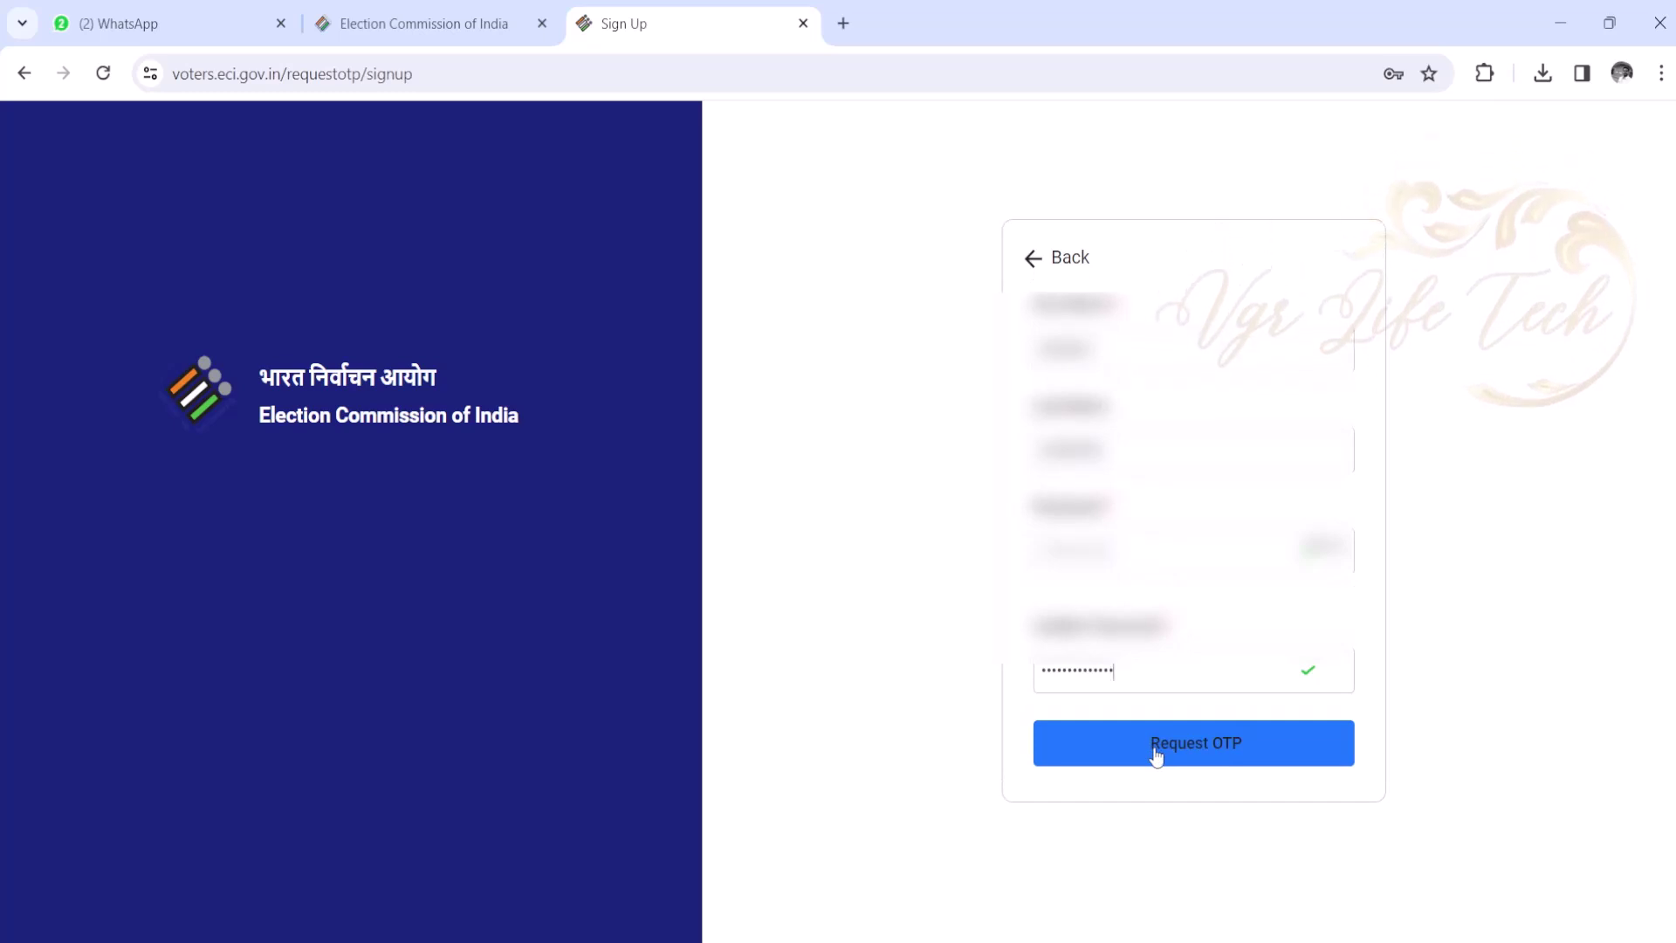
{"action": "left_click", "coordinate": [1157, 756]}
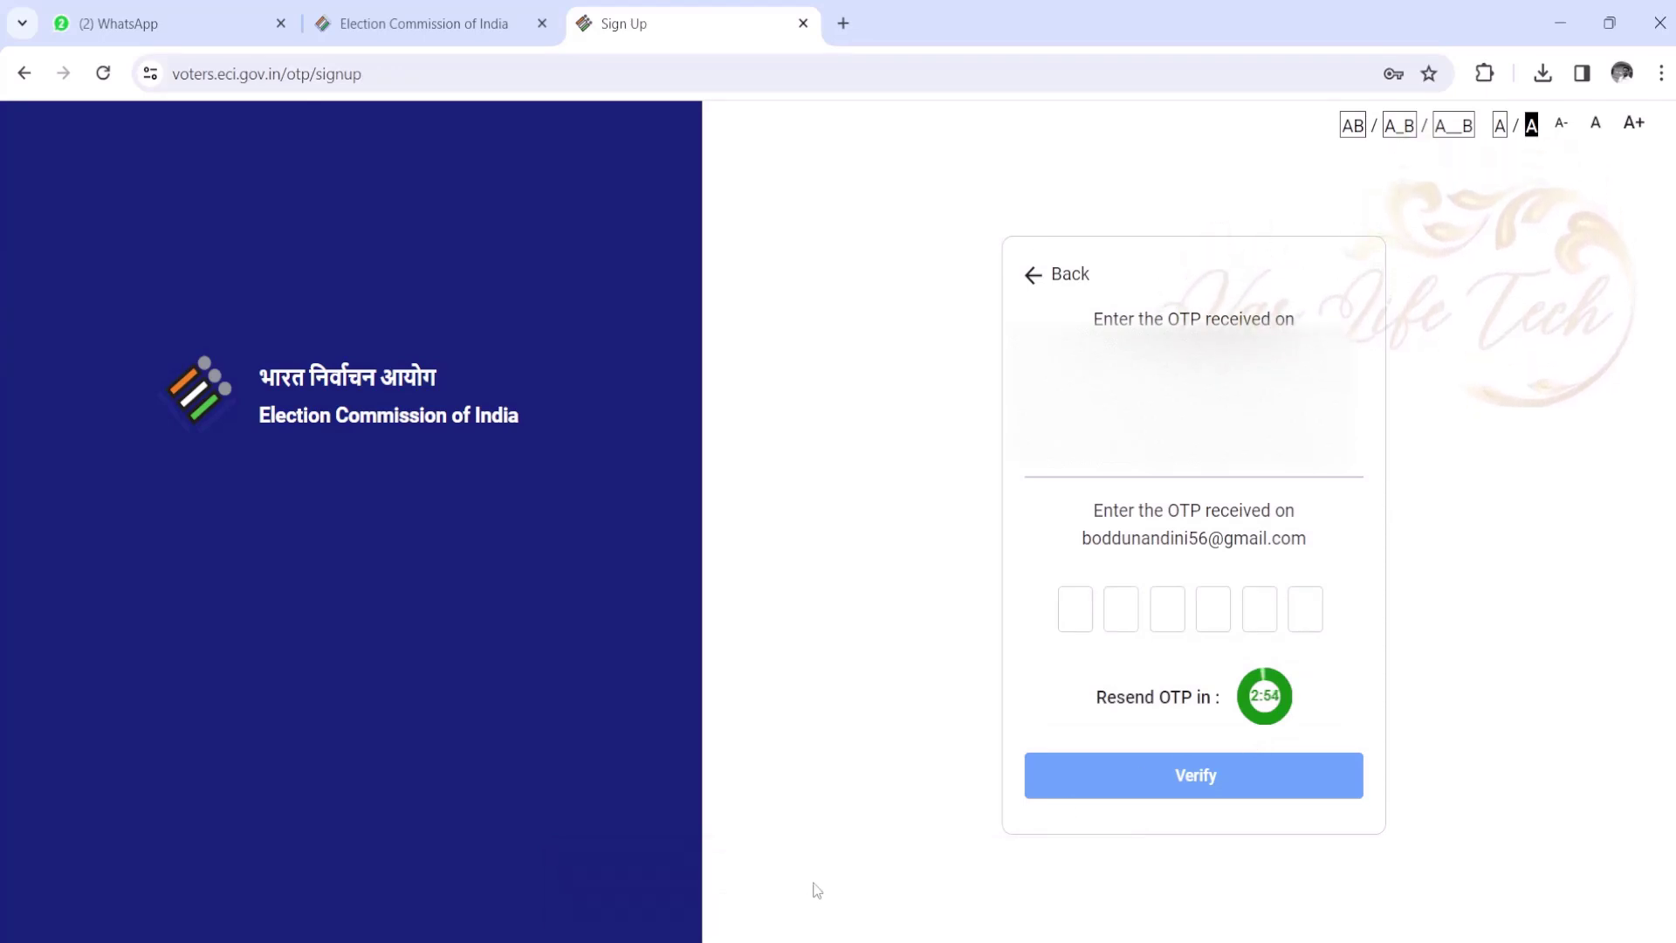
- Enter and verify the six-digit sign-up OTP, then proceed to login
{"action": "left_click", "coordinate": [1066, 476]}
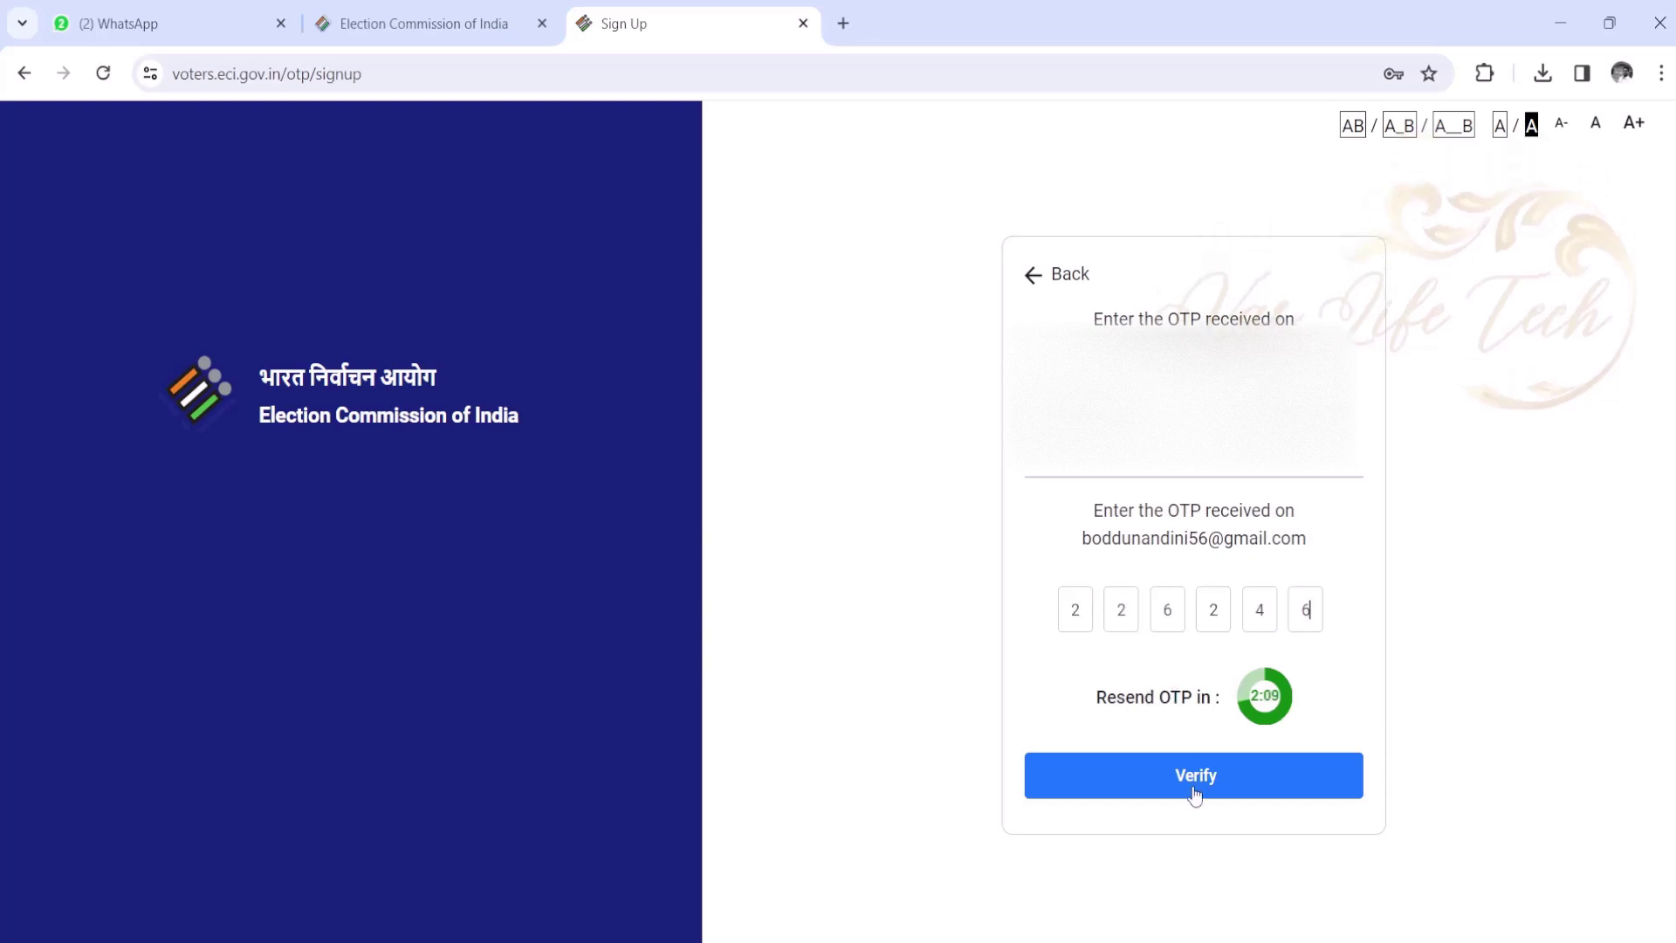
{"action": "left_click", "coordinate": [1194, 782]}
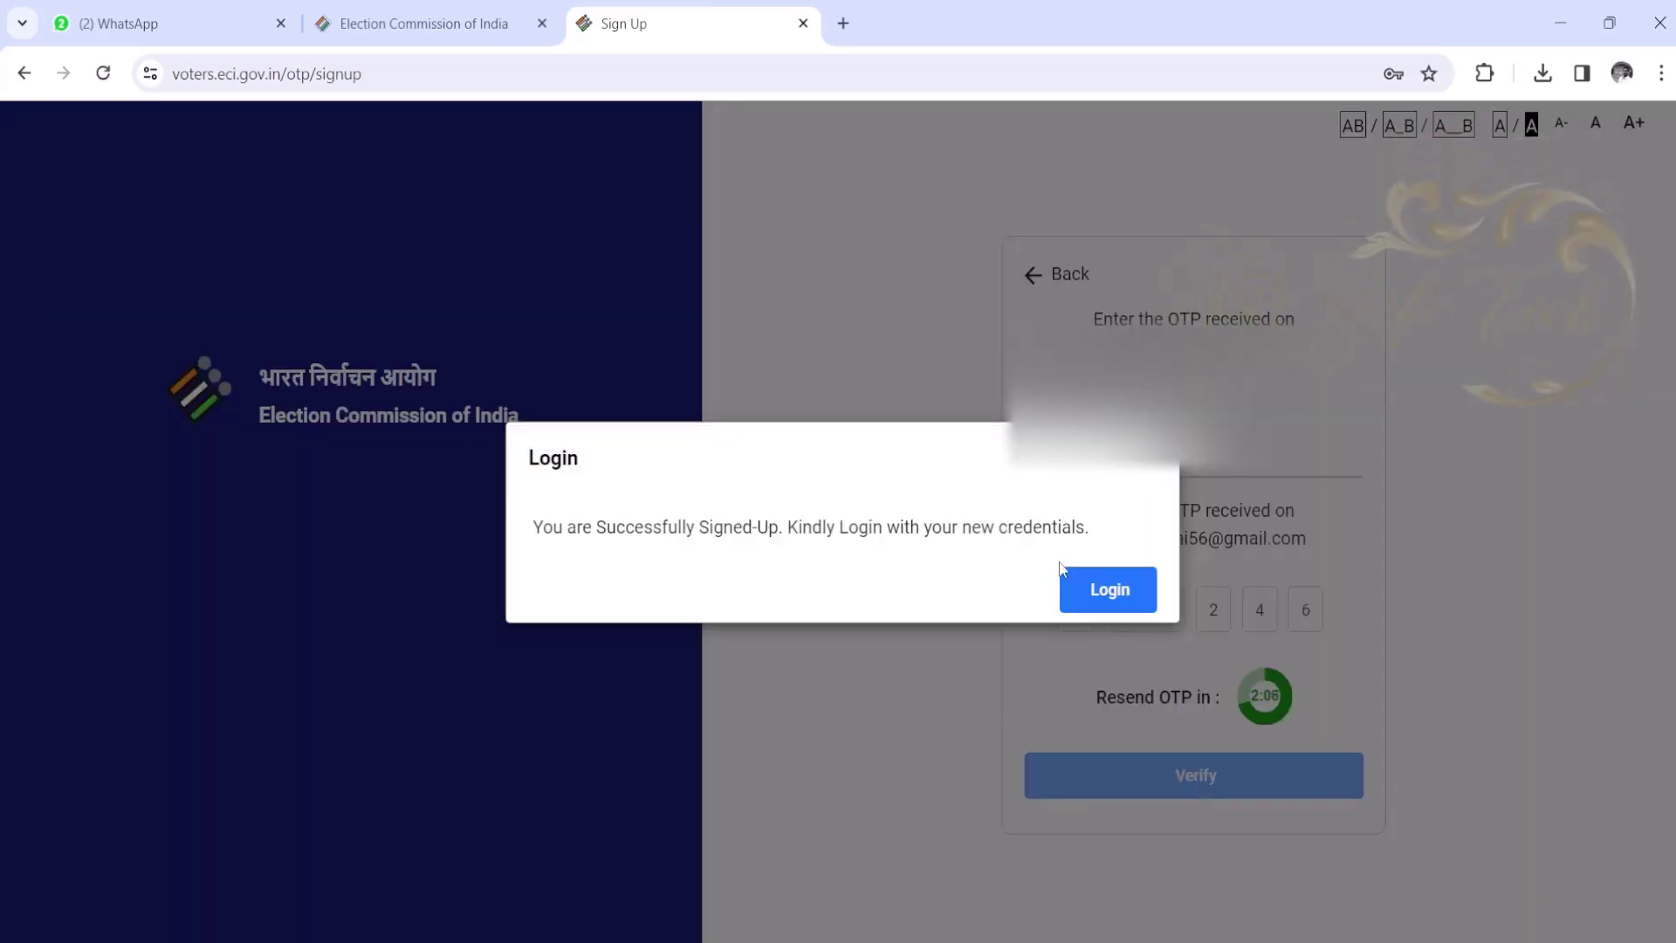
{"action": "left_click", "coordinate": [1107, 590]}
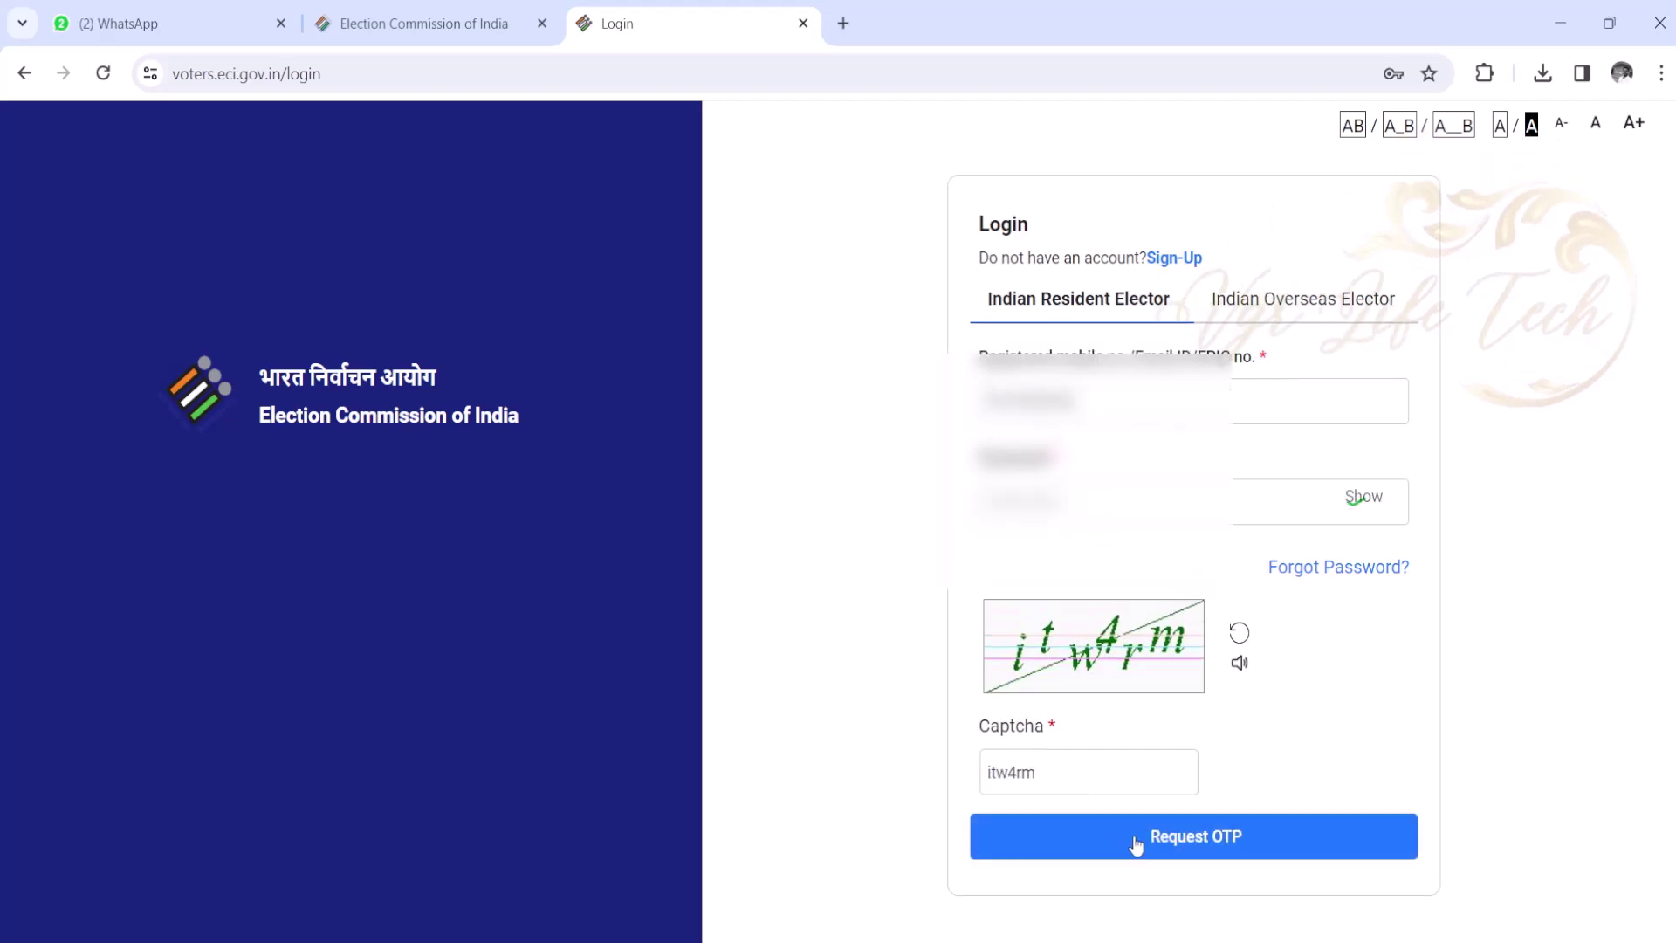
- Log in using mobile number, password, captcha and a verified login OTP
{"action": "left_click", "coordinate": [1034, 834]}
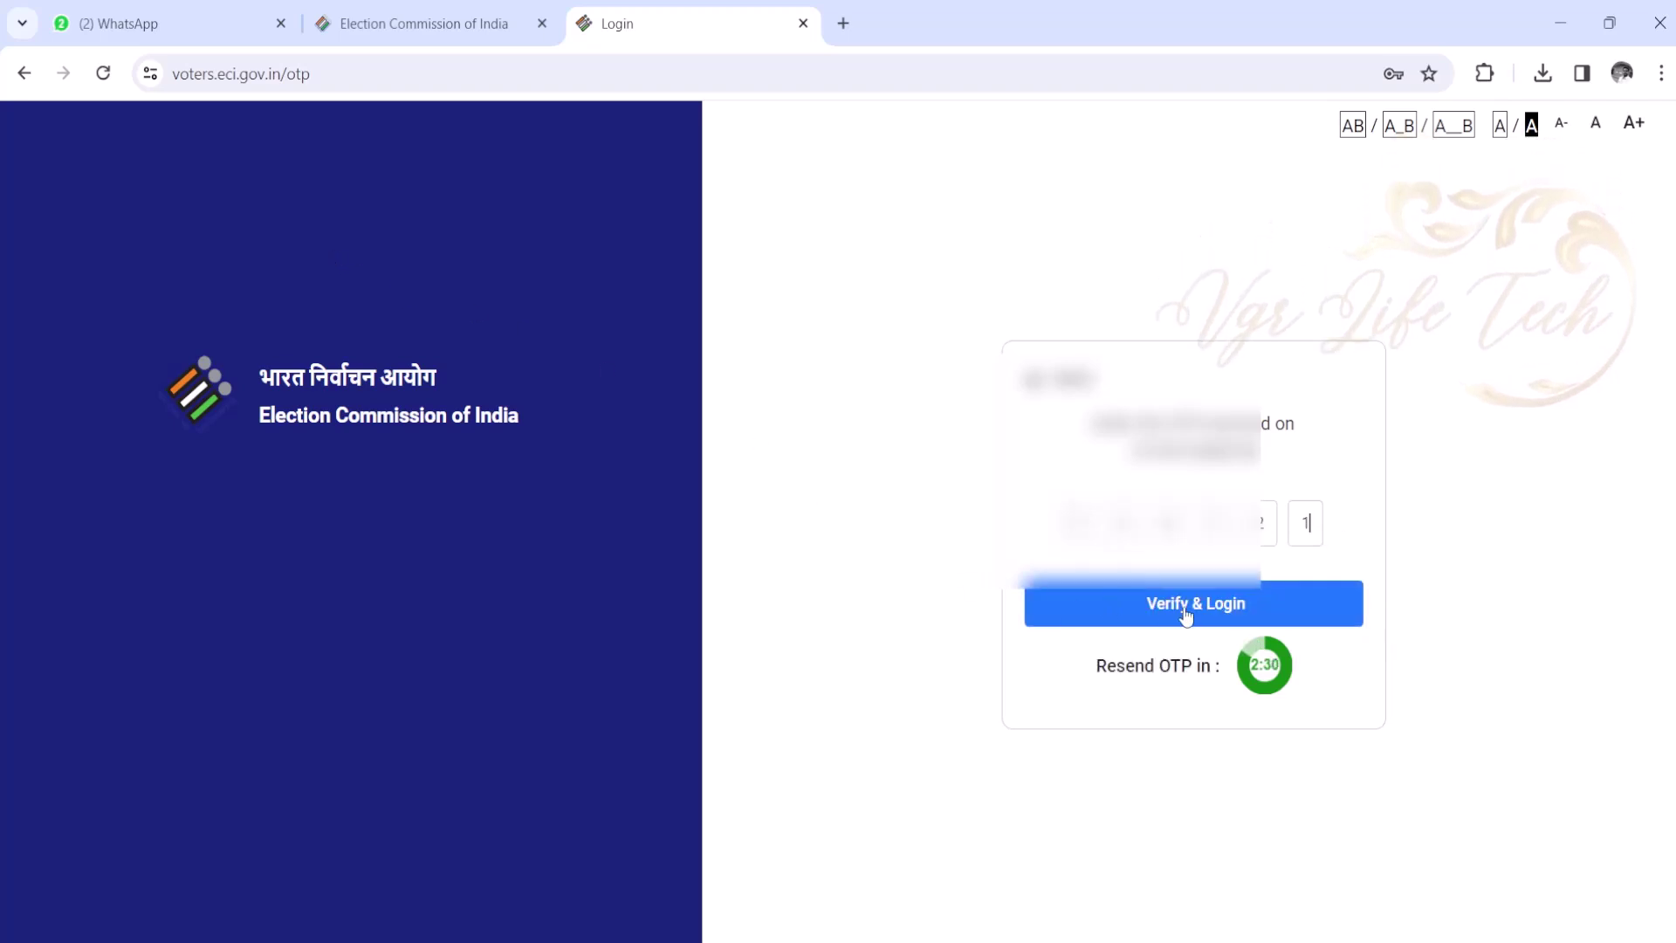
{"action": "left_click", "coordinate": [1185, 608]}
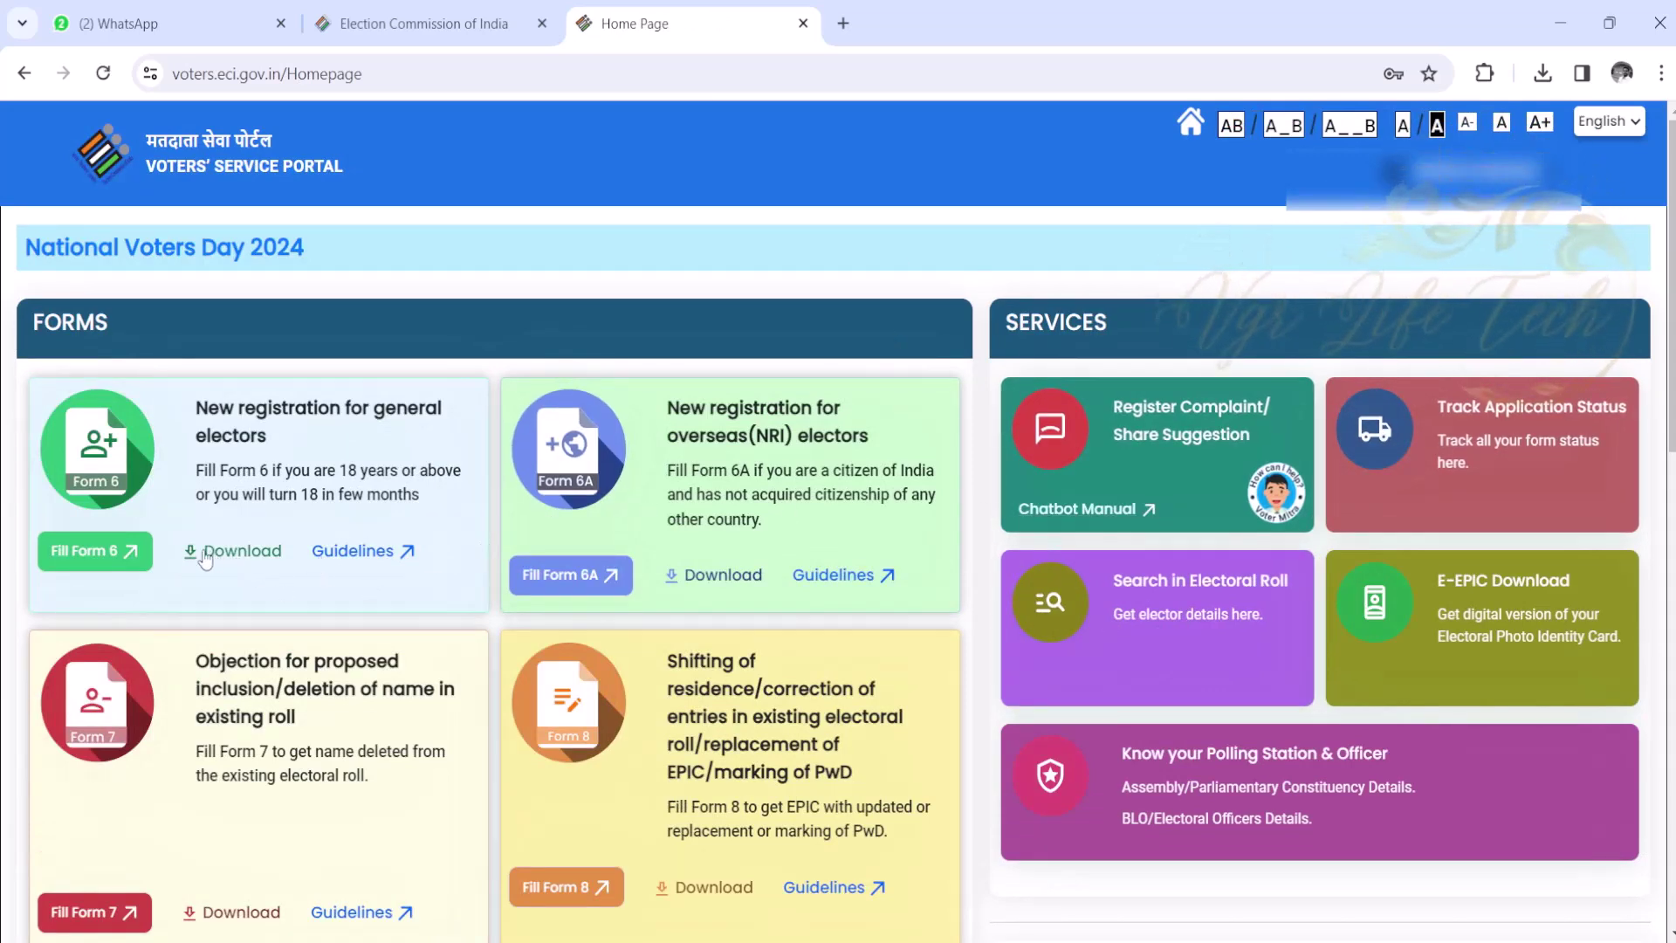
- In Form 6 section A, choose Andhra Pradesh, Bapatla district and Repalle constituency
{"action": "left_click", "coordinate": [98, 563]}
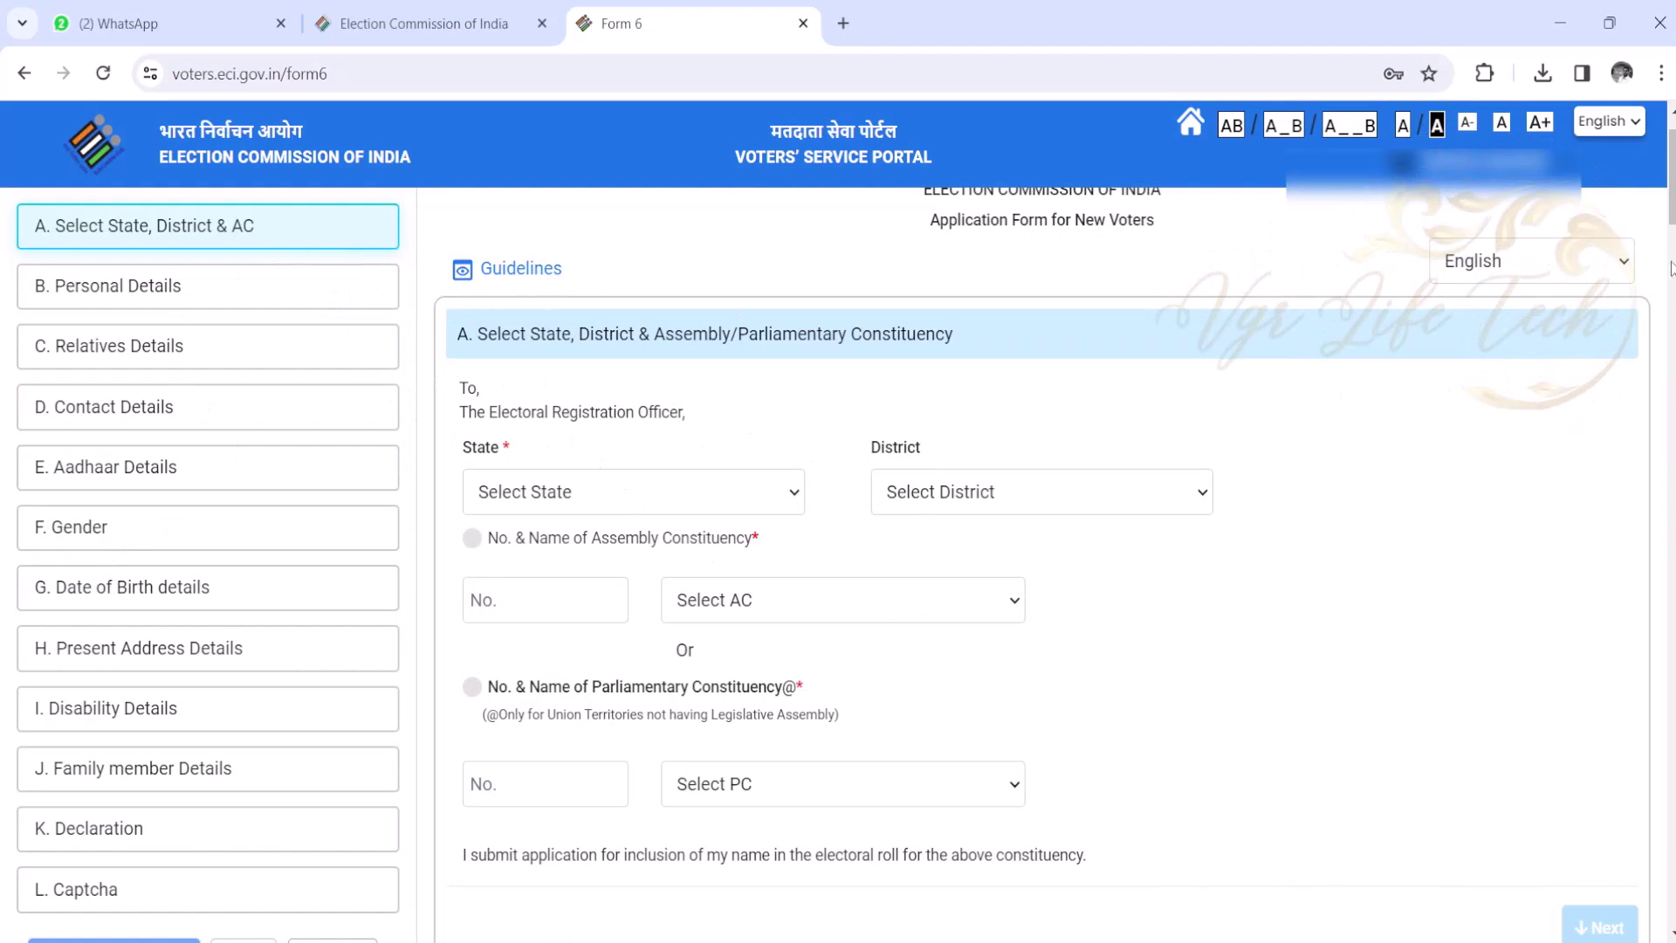
{"action": "scroll", "coordinate": [1217, 258], "scroll_direction": "down", "scroll_amount": 1}
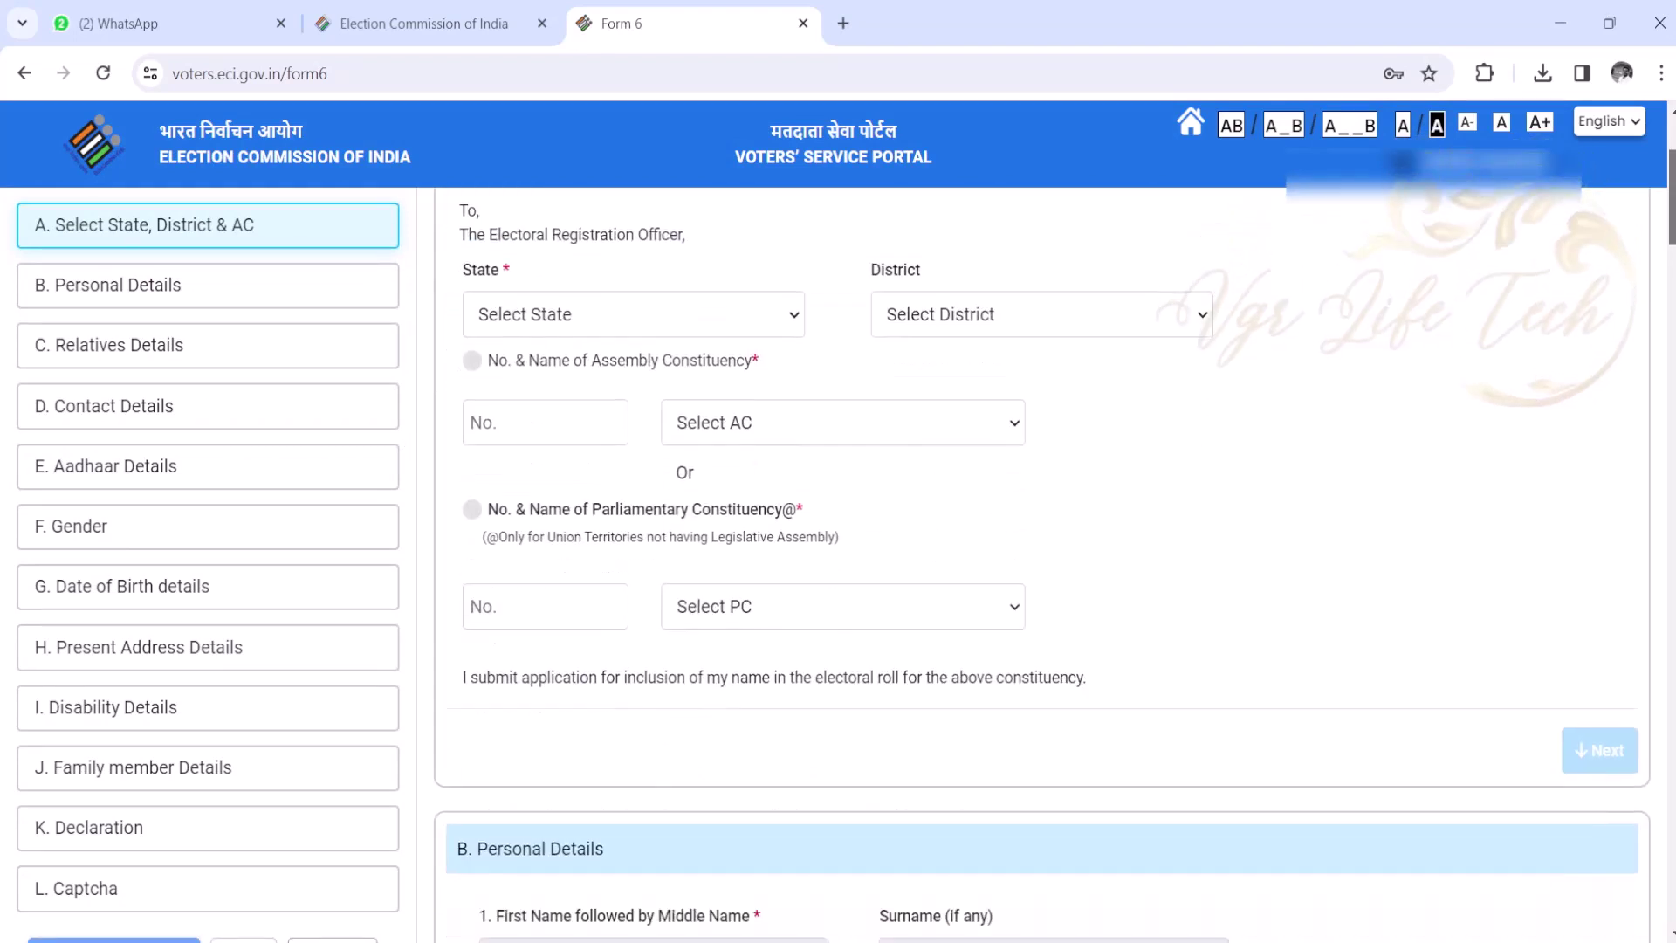
{"action": "left_click", "coordinate": [684, 314]}
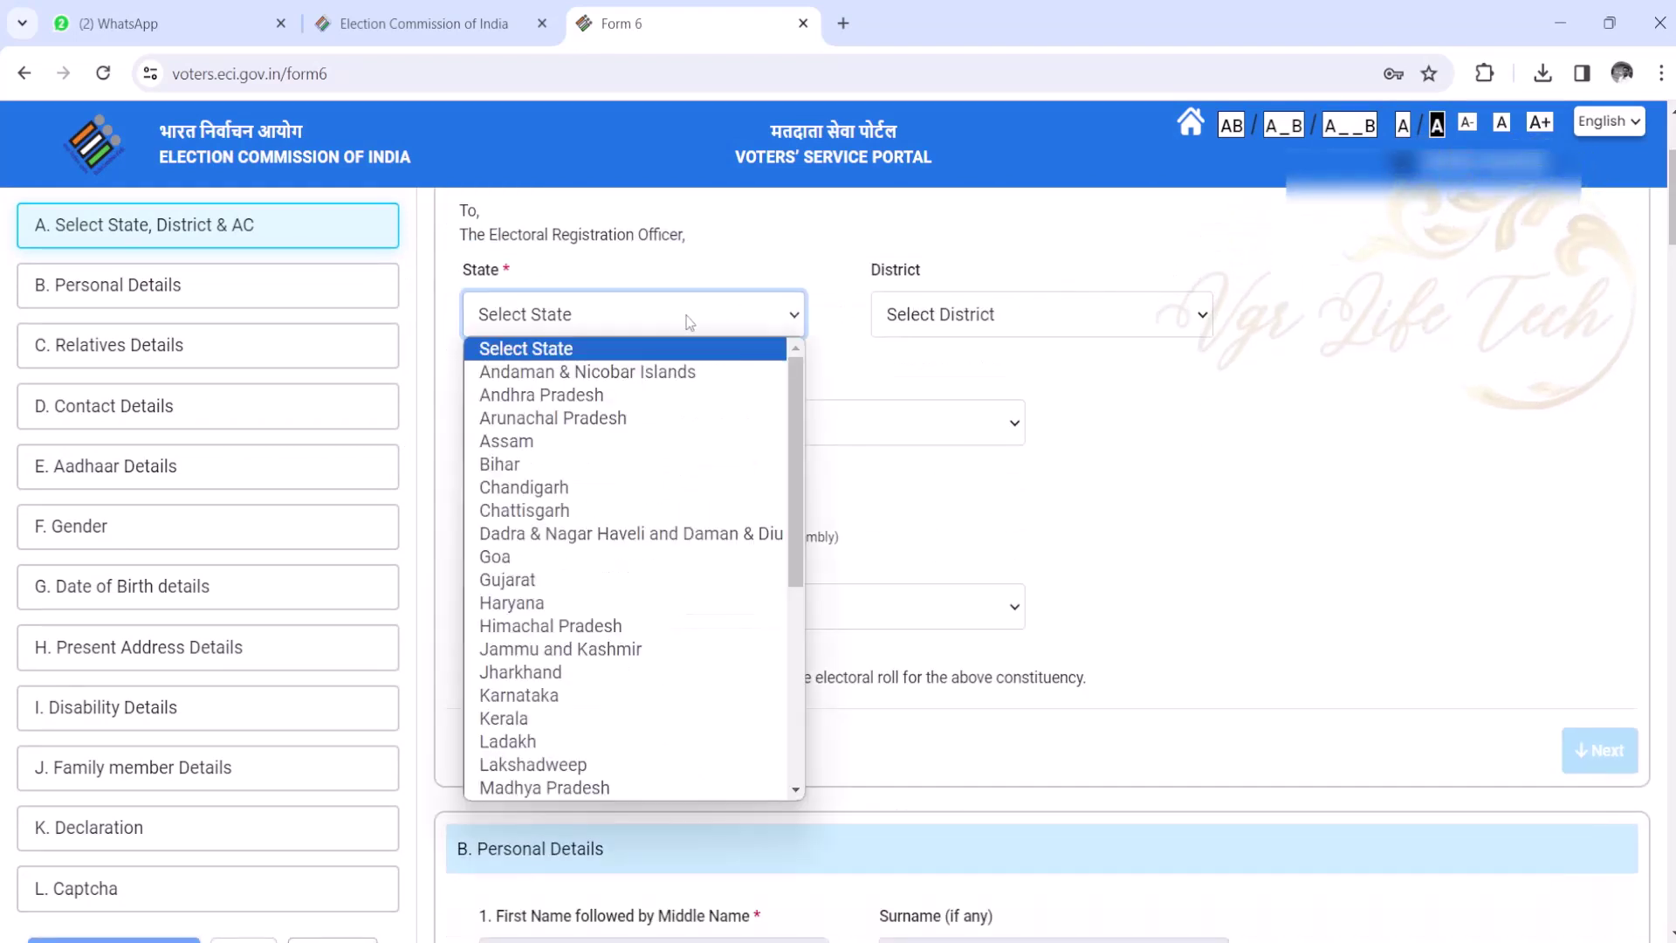
{"action": "left_click", "coordinate": [683, 395]}
{"action": "left_click", "coordinate": [1010, 316]}
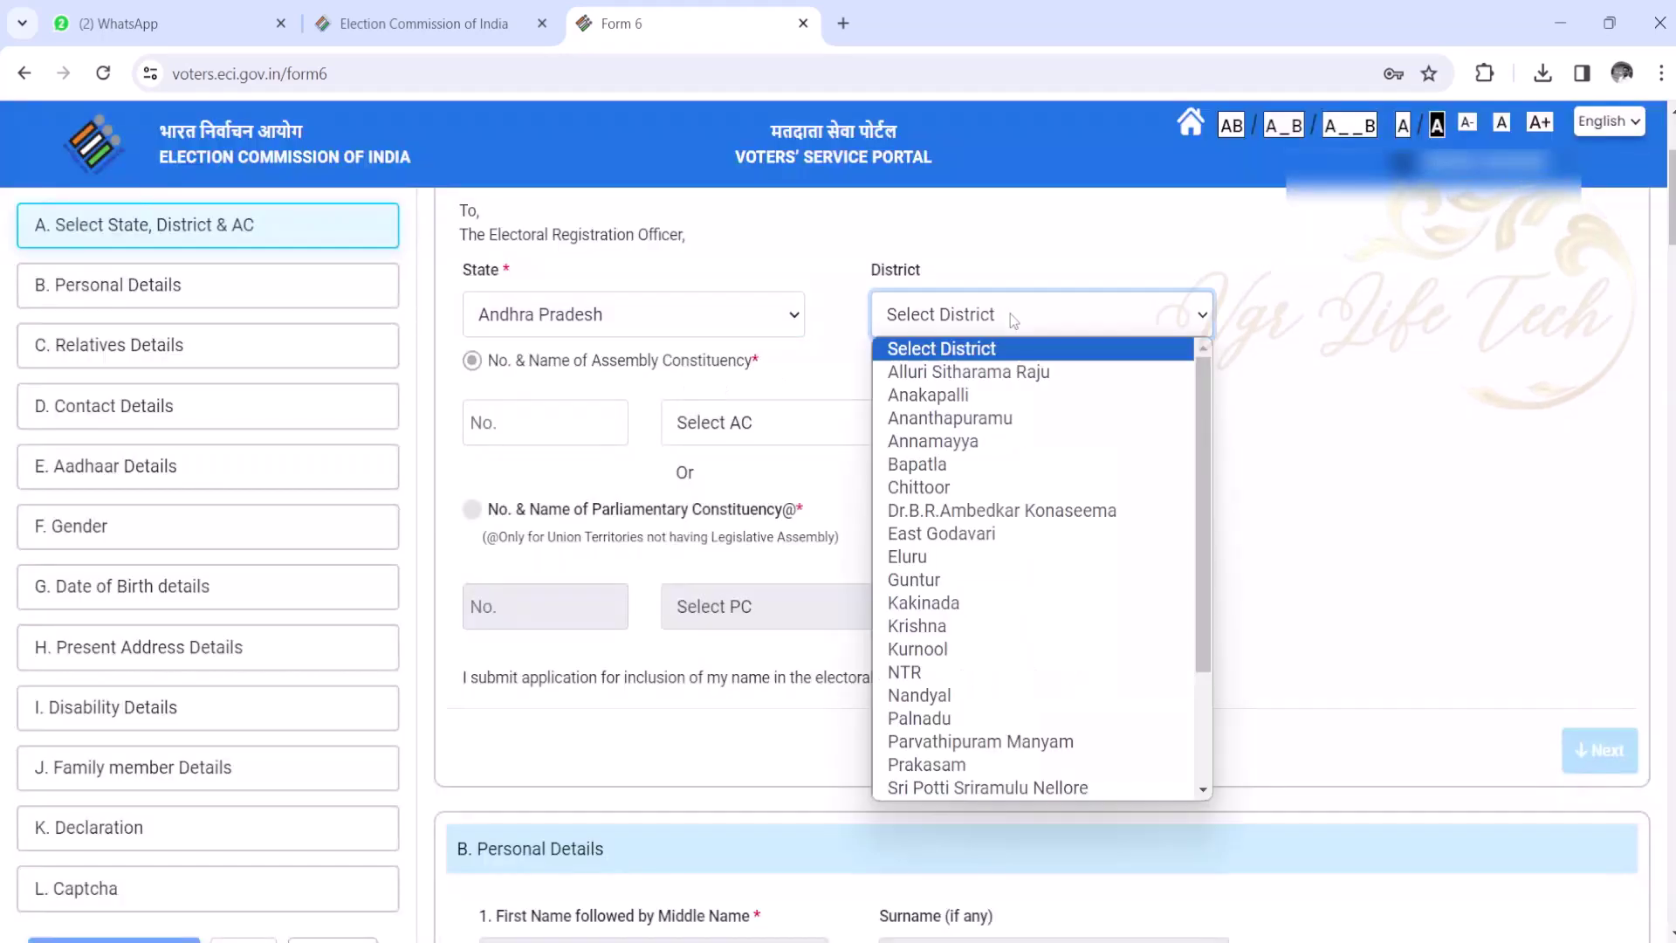
{"action": "left_click", "coordinate": [995, 468]}
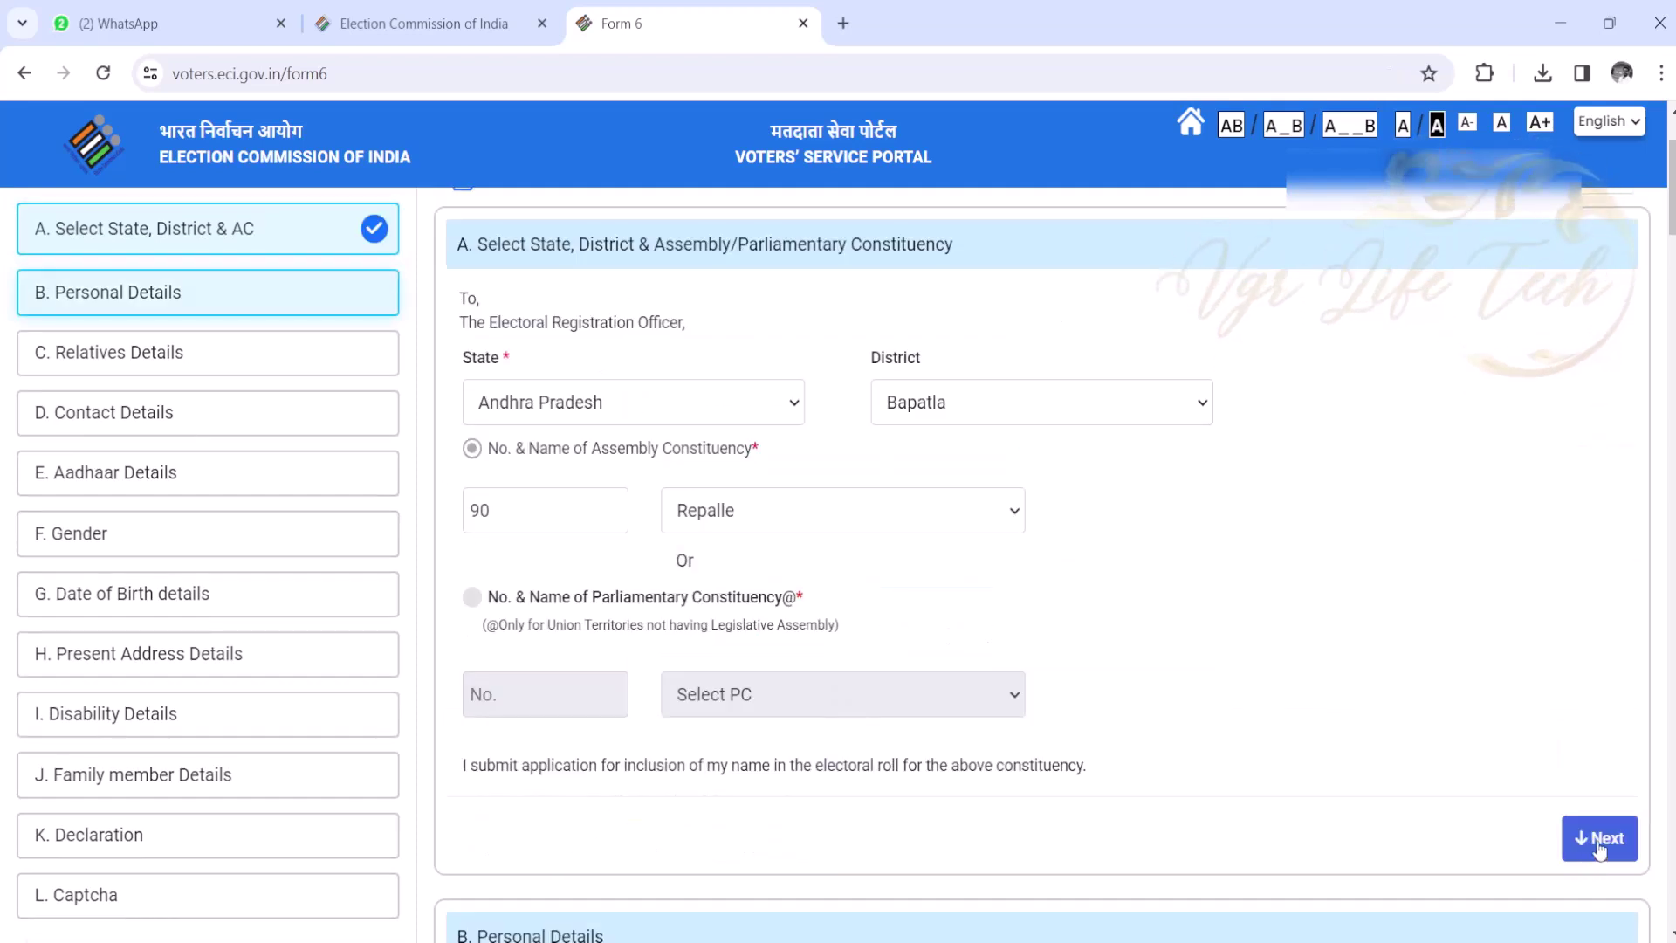
{"action": "left_click", "coordinate": [1598, 840]}
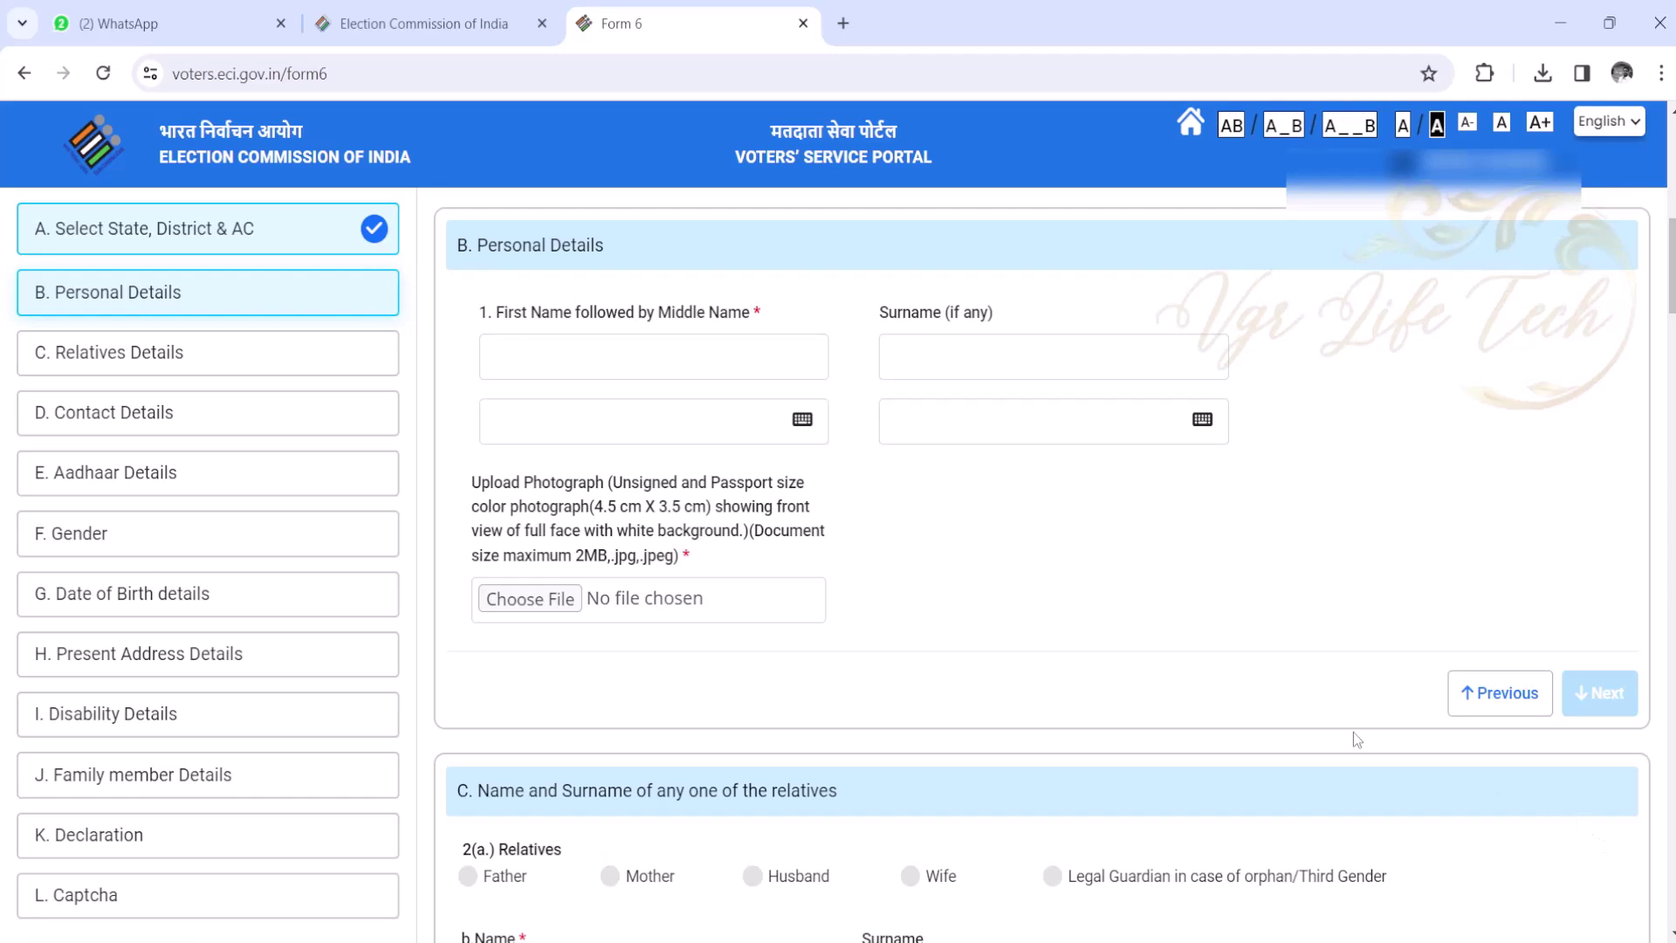
- Upload and crop the passport-size photograph, accepting the face-detection check
{"action": "left_click", "coordinate": [530, 599]}
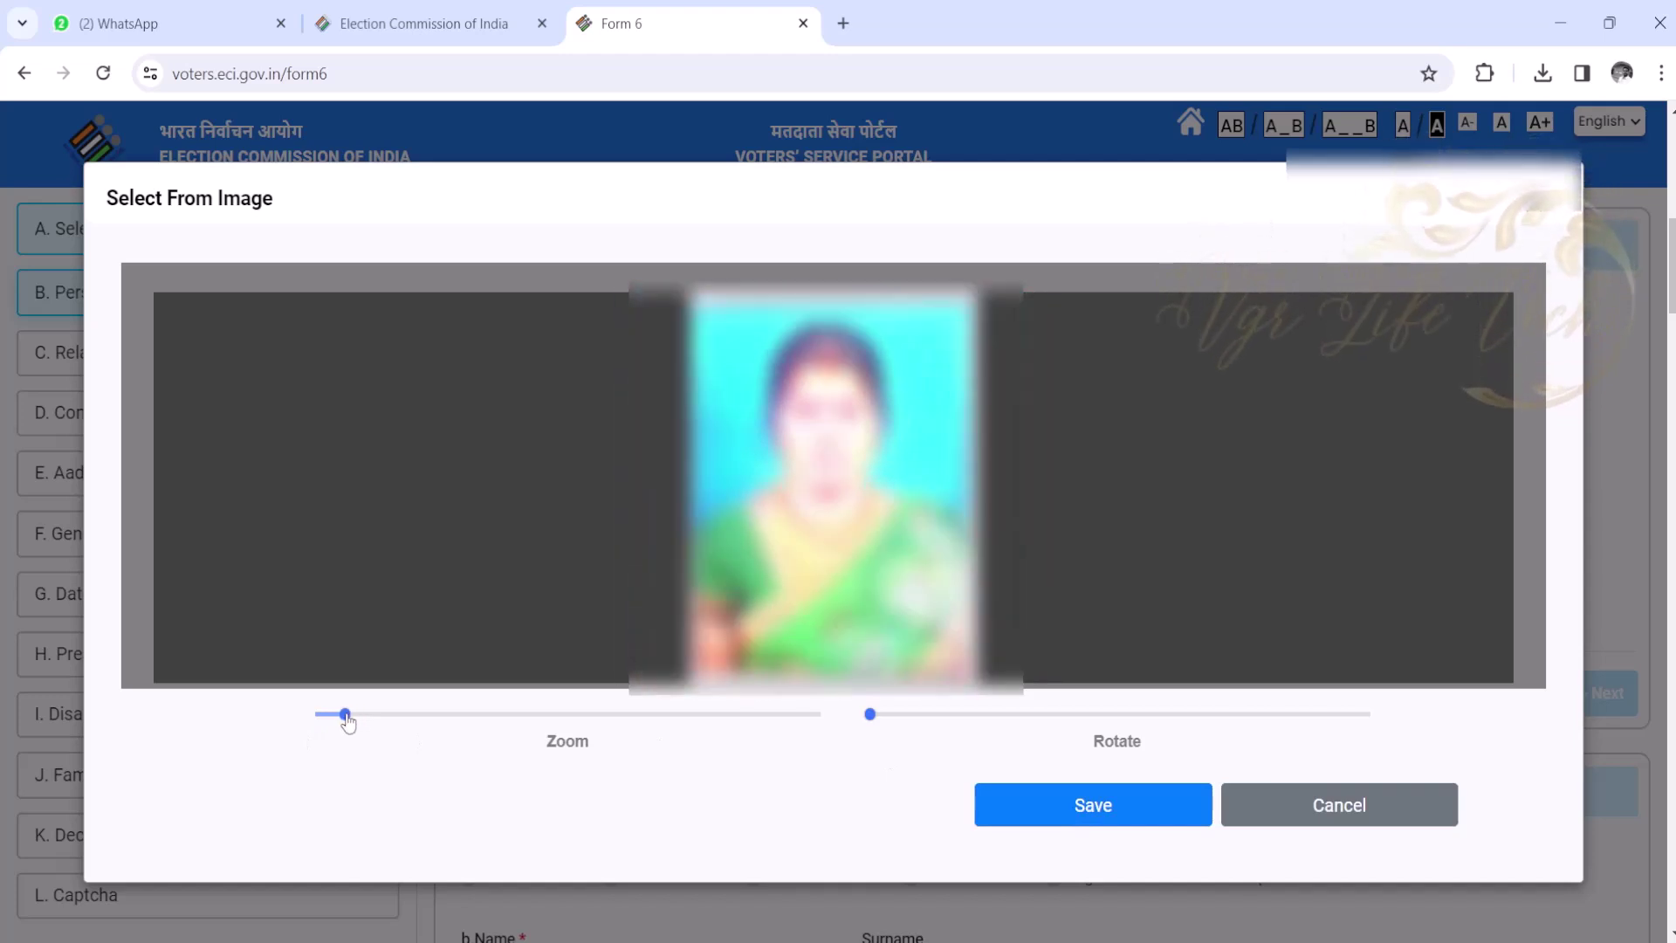
{"action": "left_click", "coordinate": [1079, 812]}
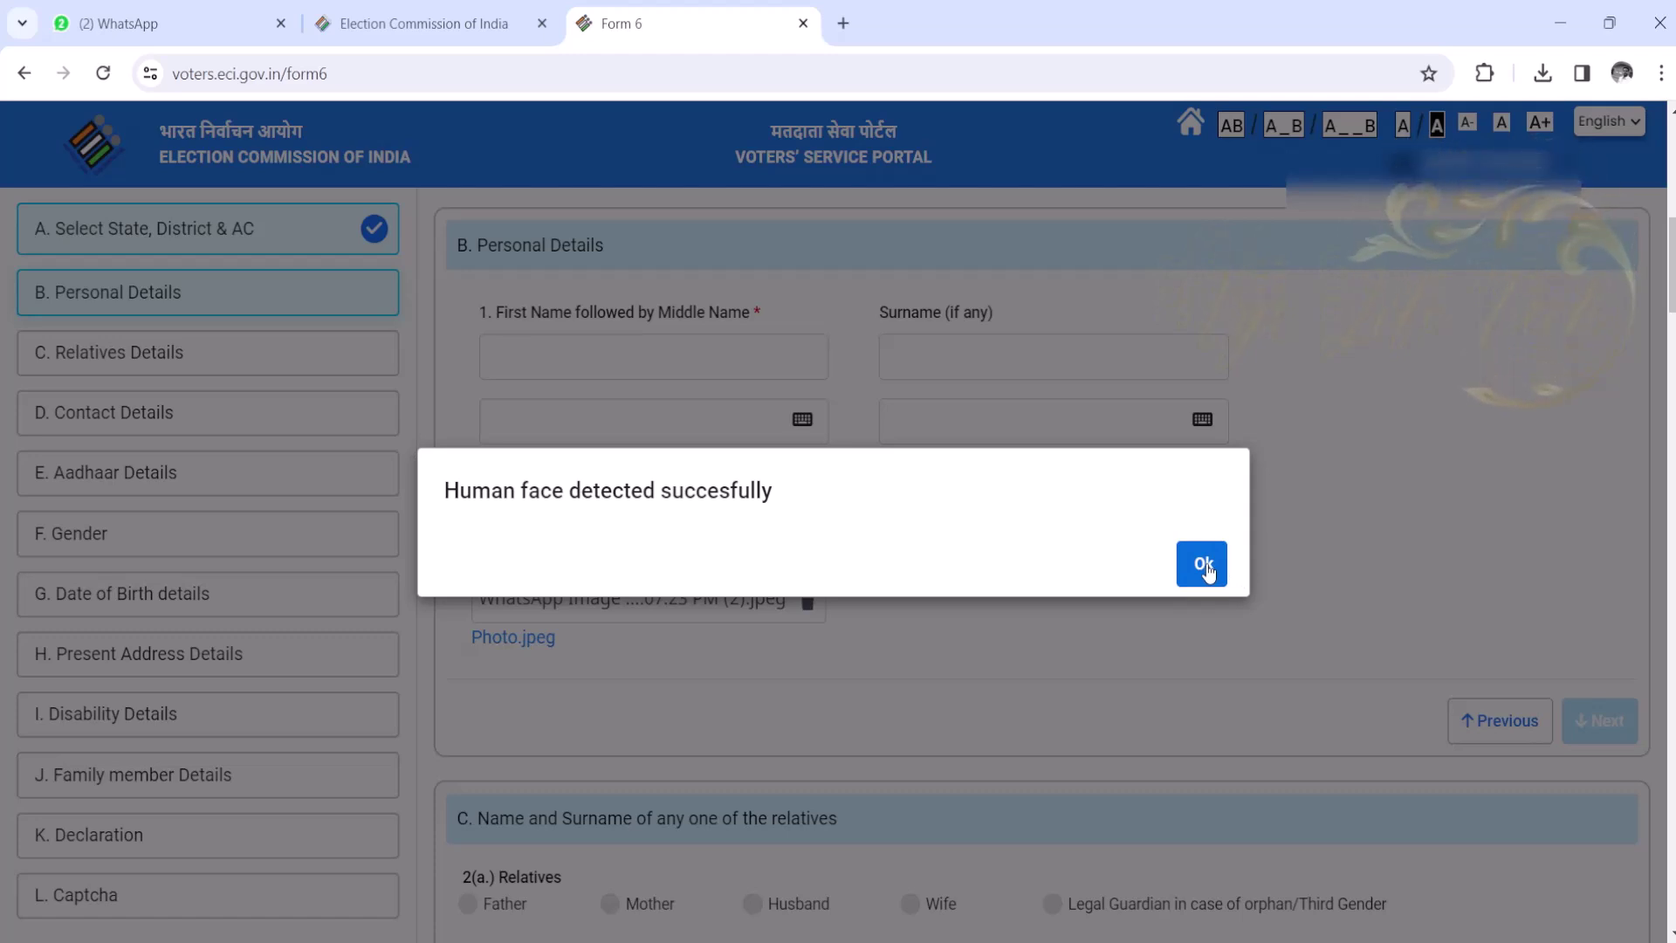
{"action": "left_click", "coordinate": [1205, 565]}
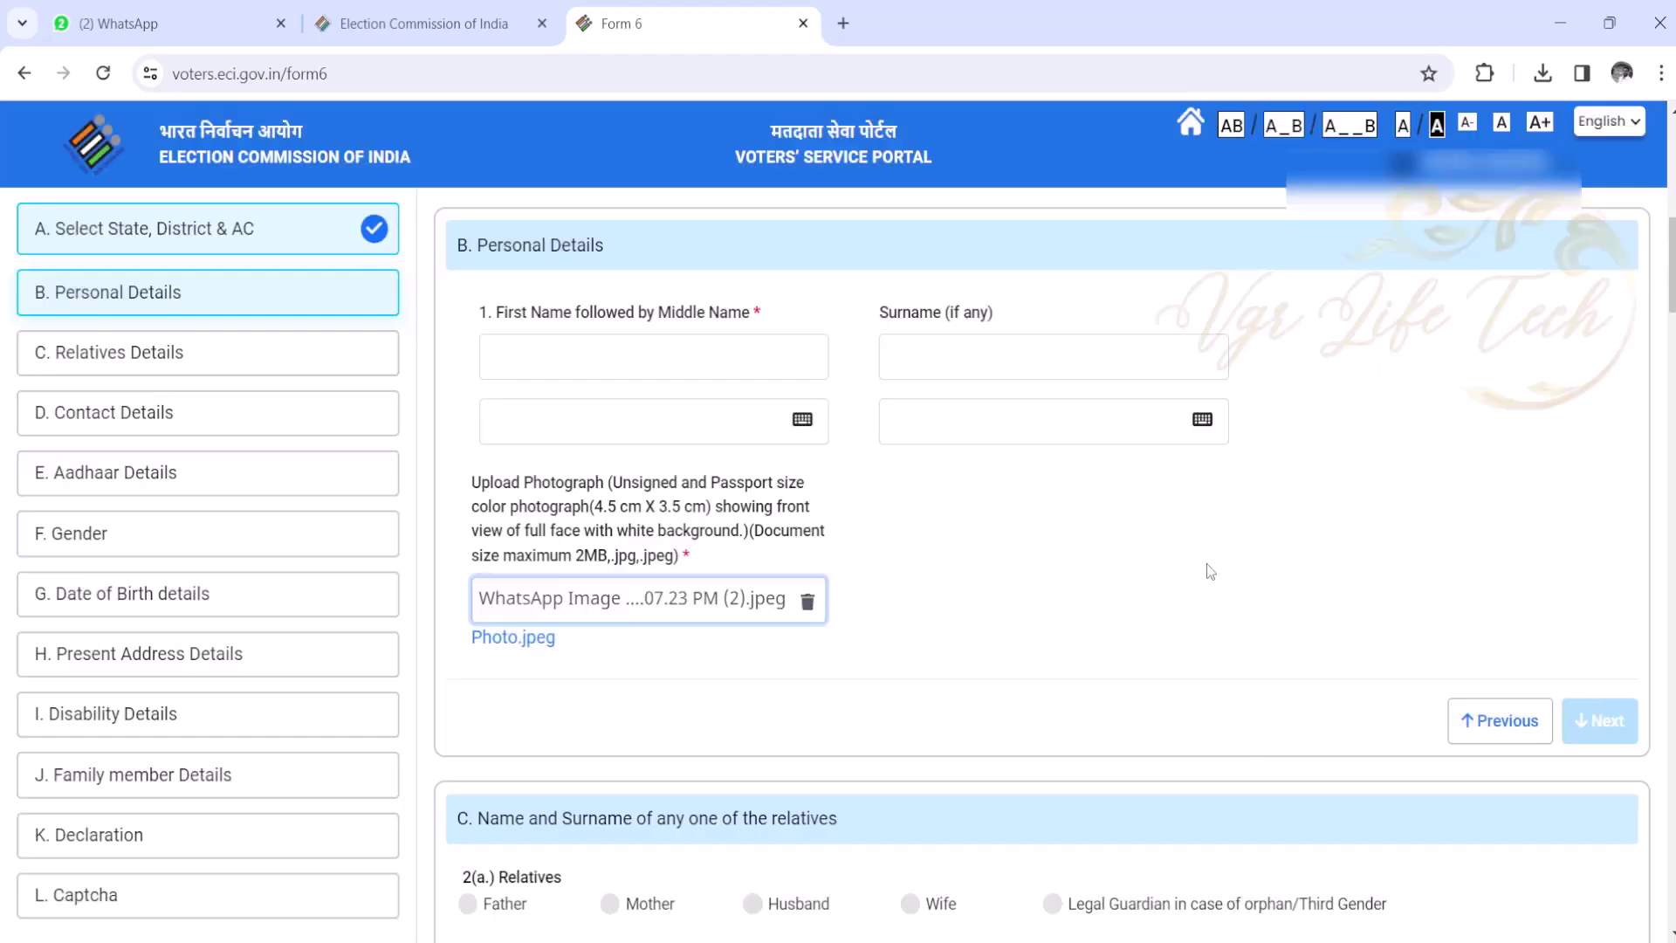
- Return to the constituency section and scroll through it to review
{"action": "left_click", "coordinate": [1503, 724]}
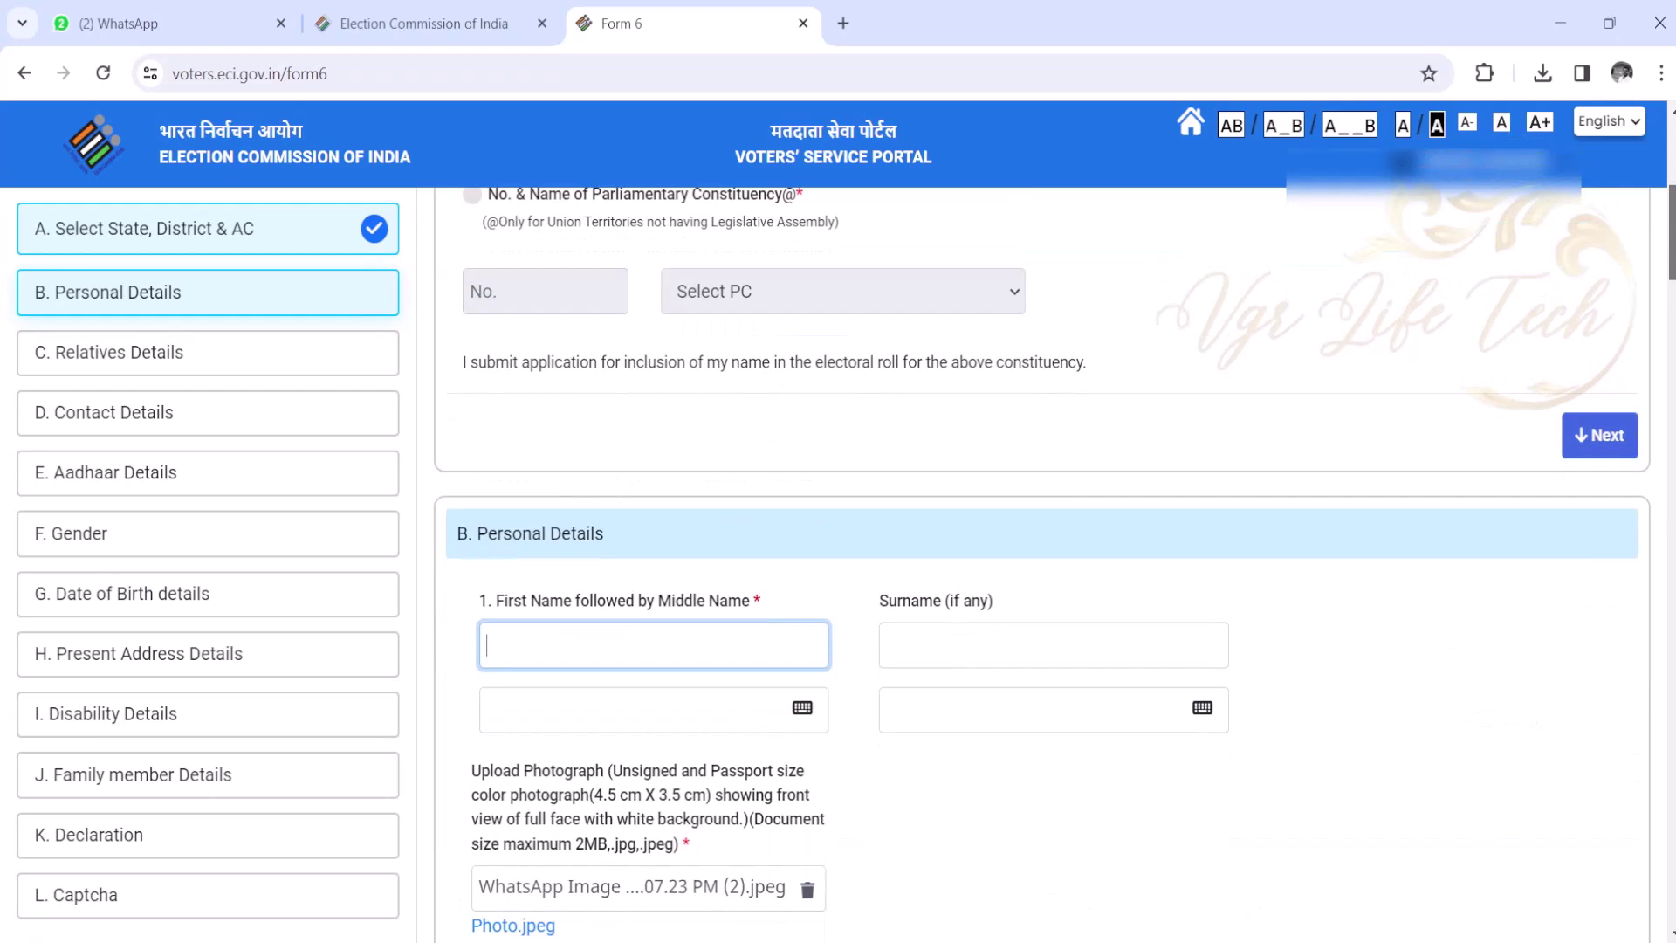
{"action": "scroll", "coordinate": [1043, 563], "scroll_direction": "down", "scroll_amount": 1}
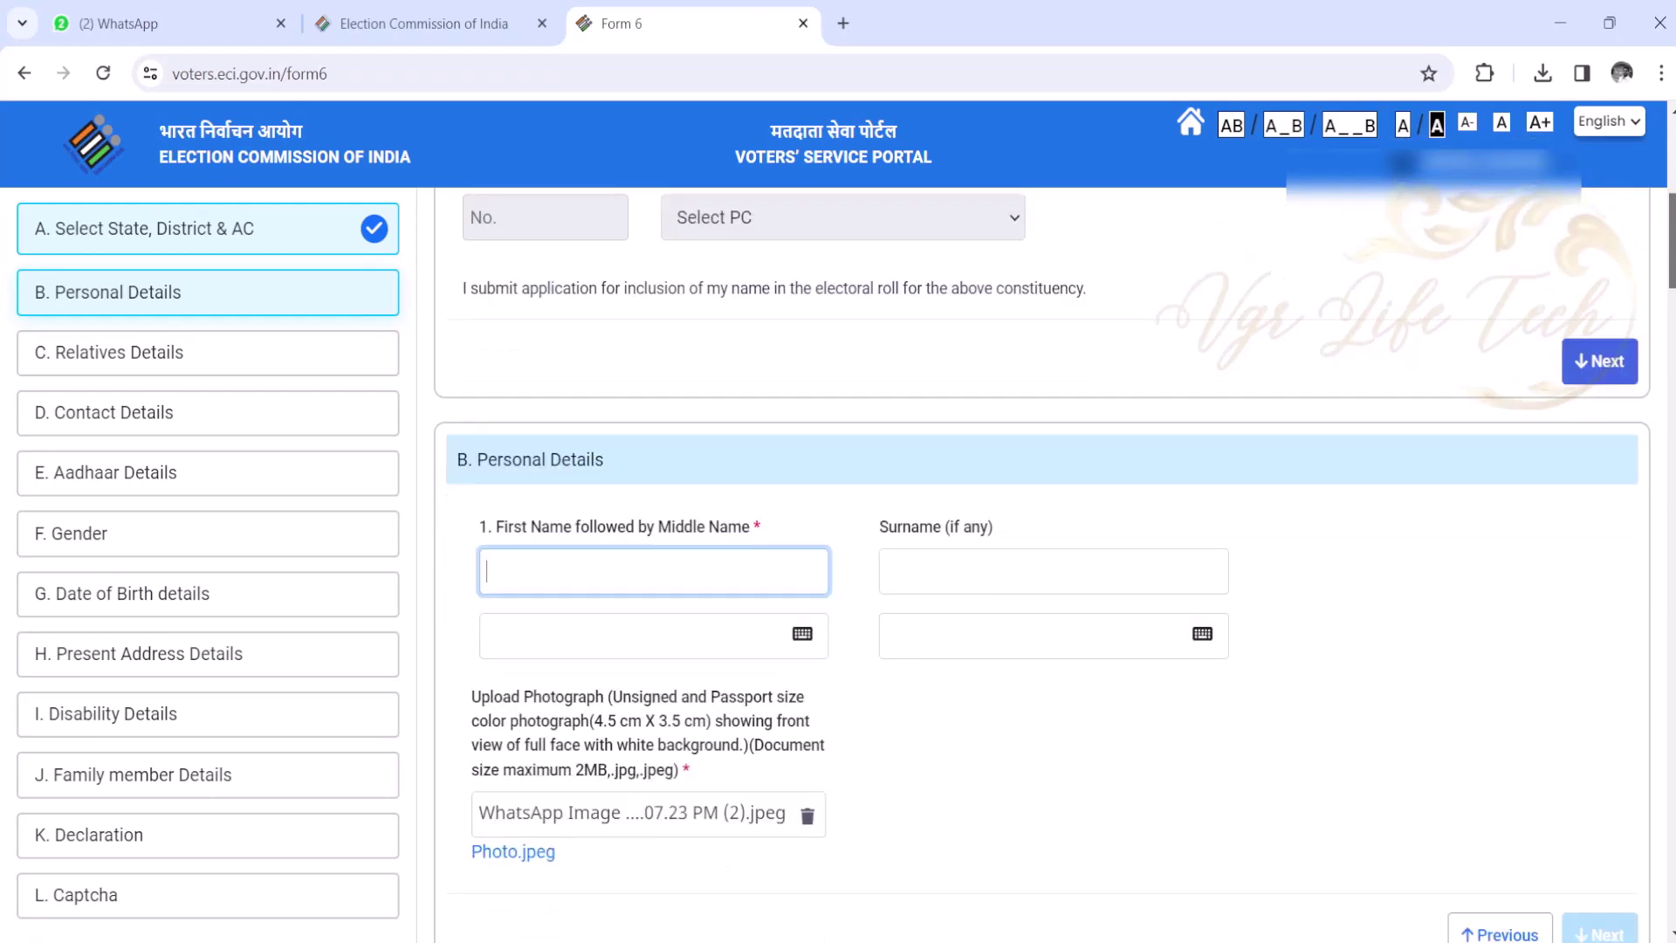
{"action": "scroll", "coordinate": [1043, 563], "scroll_direction": "down", "scroll_amount": 1}
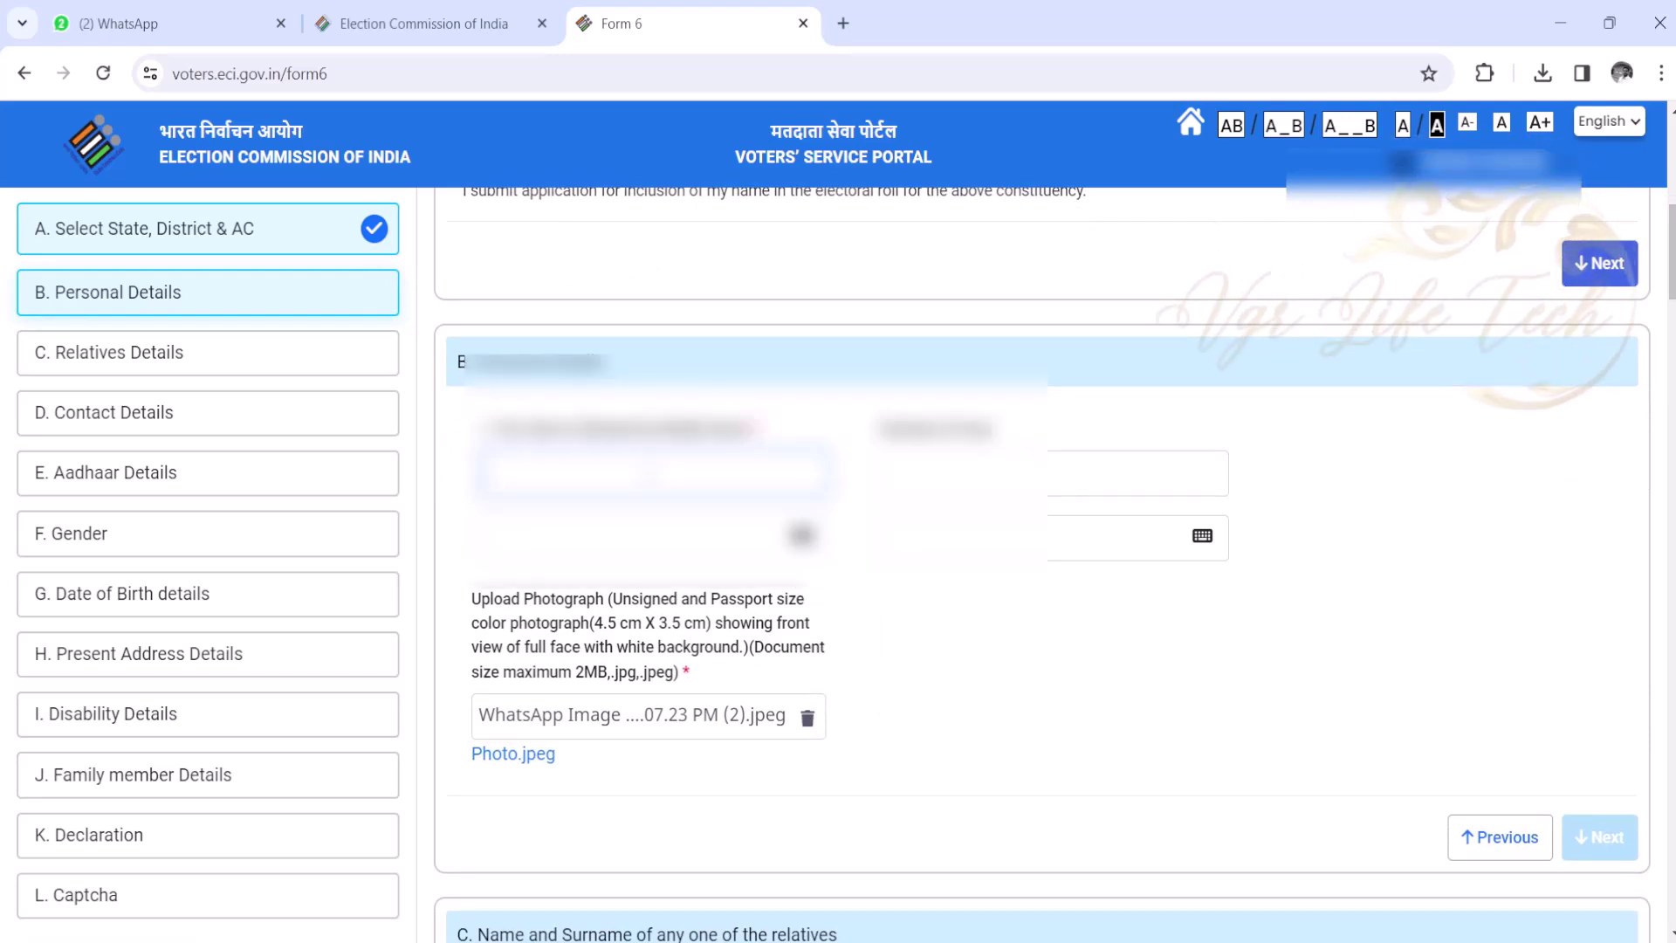
- Record the husband as the relative in Relatives Details
{"action": "left_click", "coordinate": [1604, 837]}
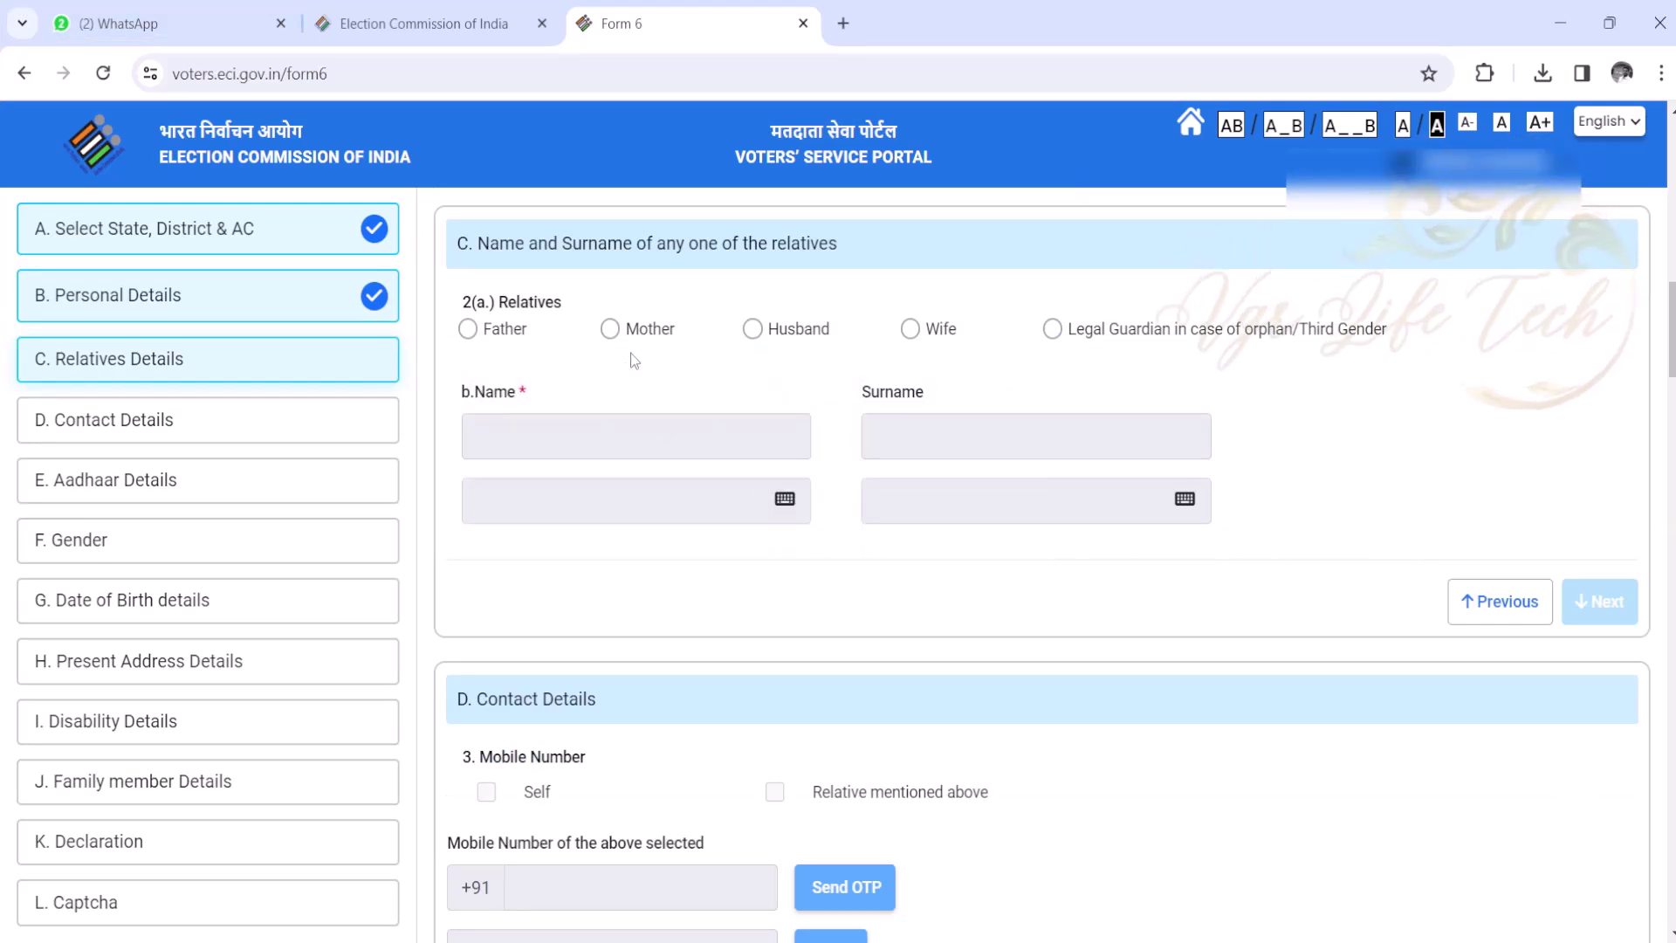
{"action": "left_click", "coordinate": [756, 332]}
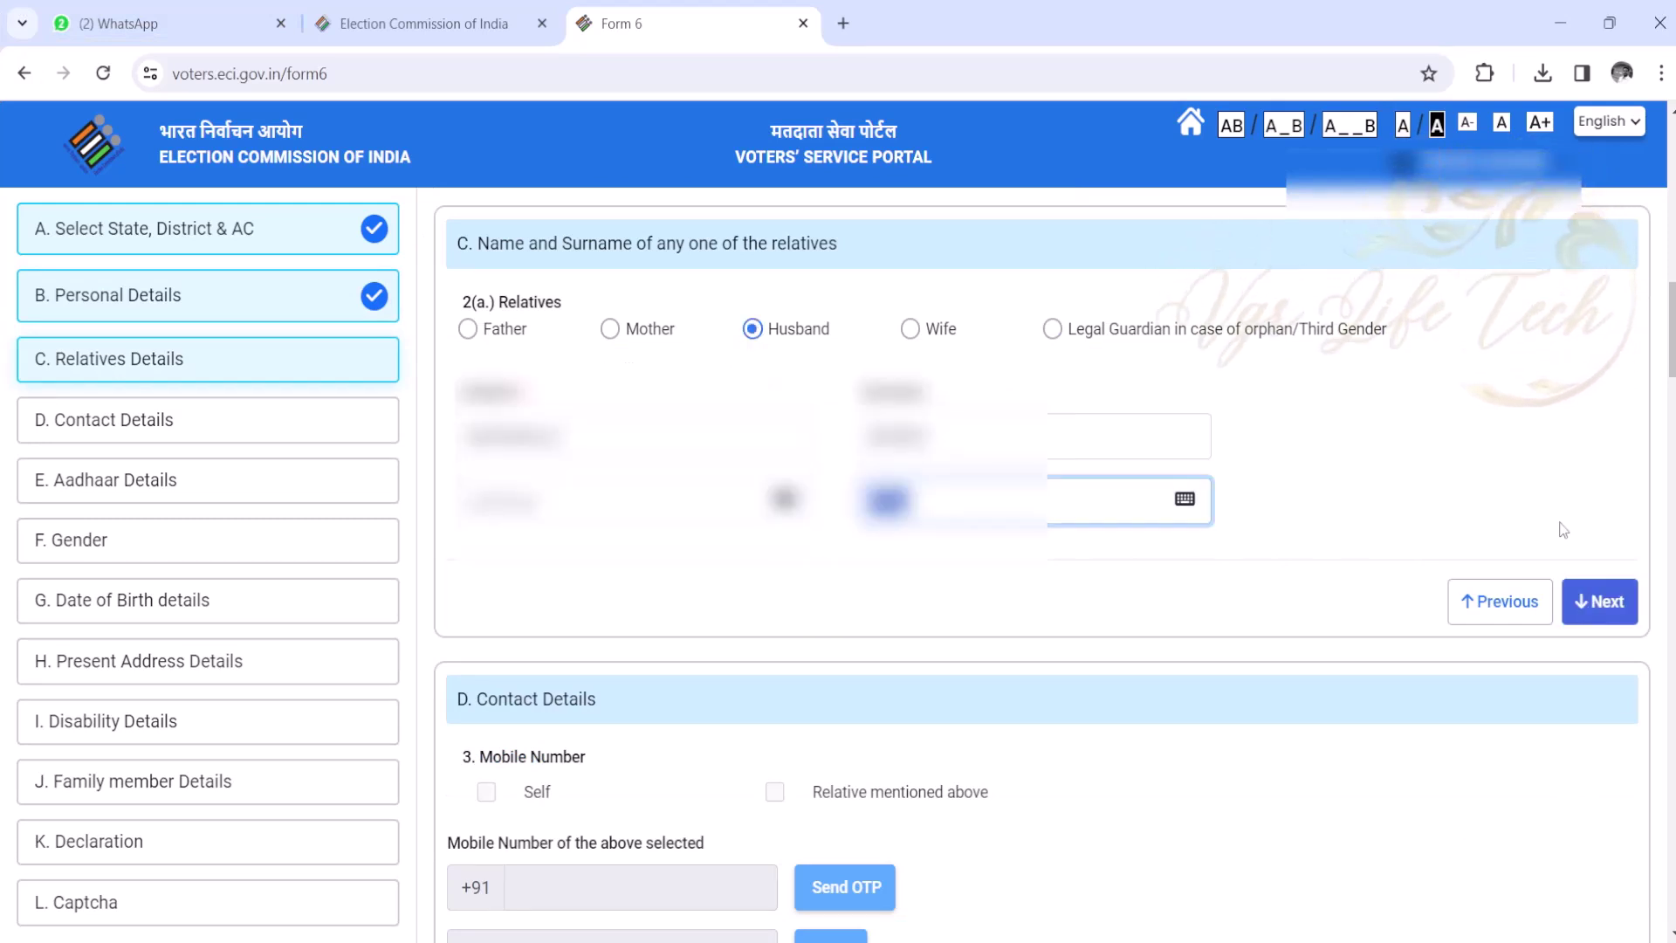
{"action": "left_click", "coordinate": [1598, 602]}
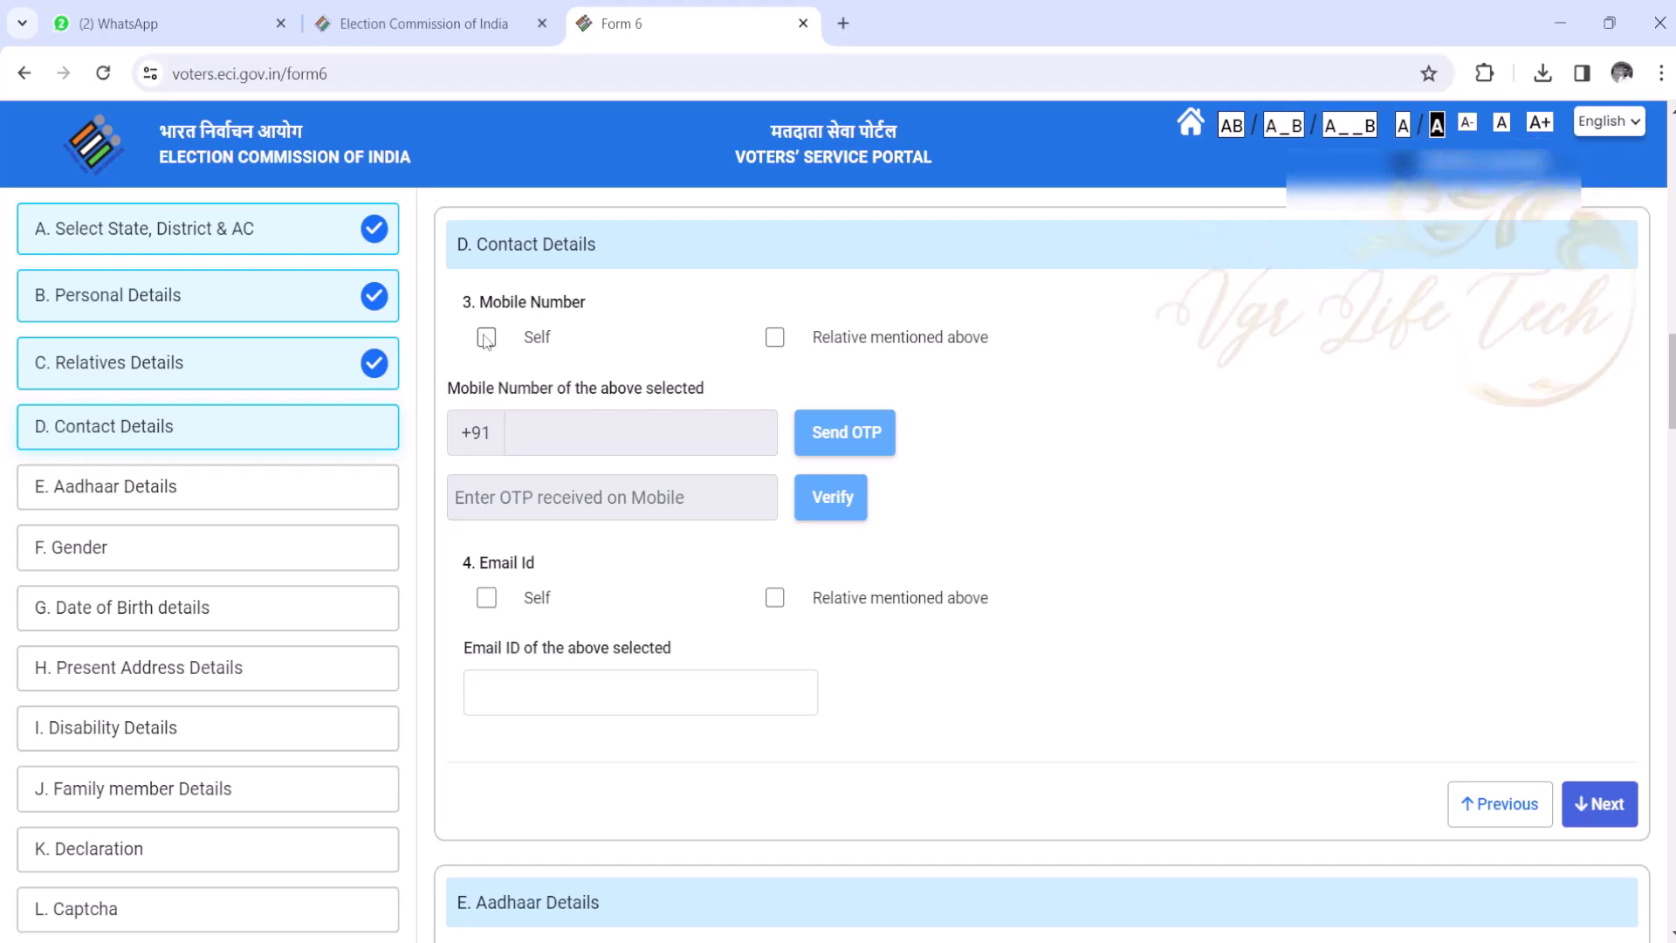
- Verify the applicant's own mobile number with an OTP
{"action": "left_click", "coordinate": [486, 337]}
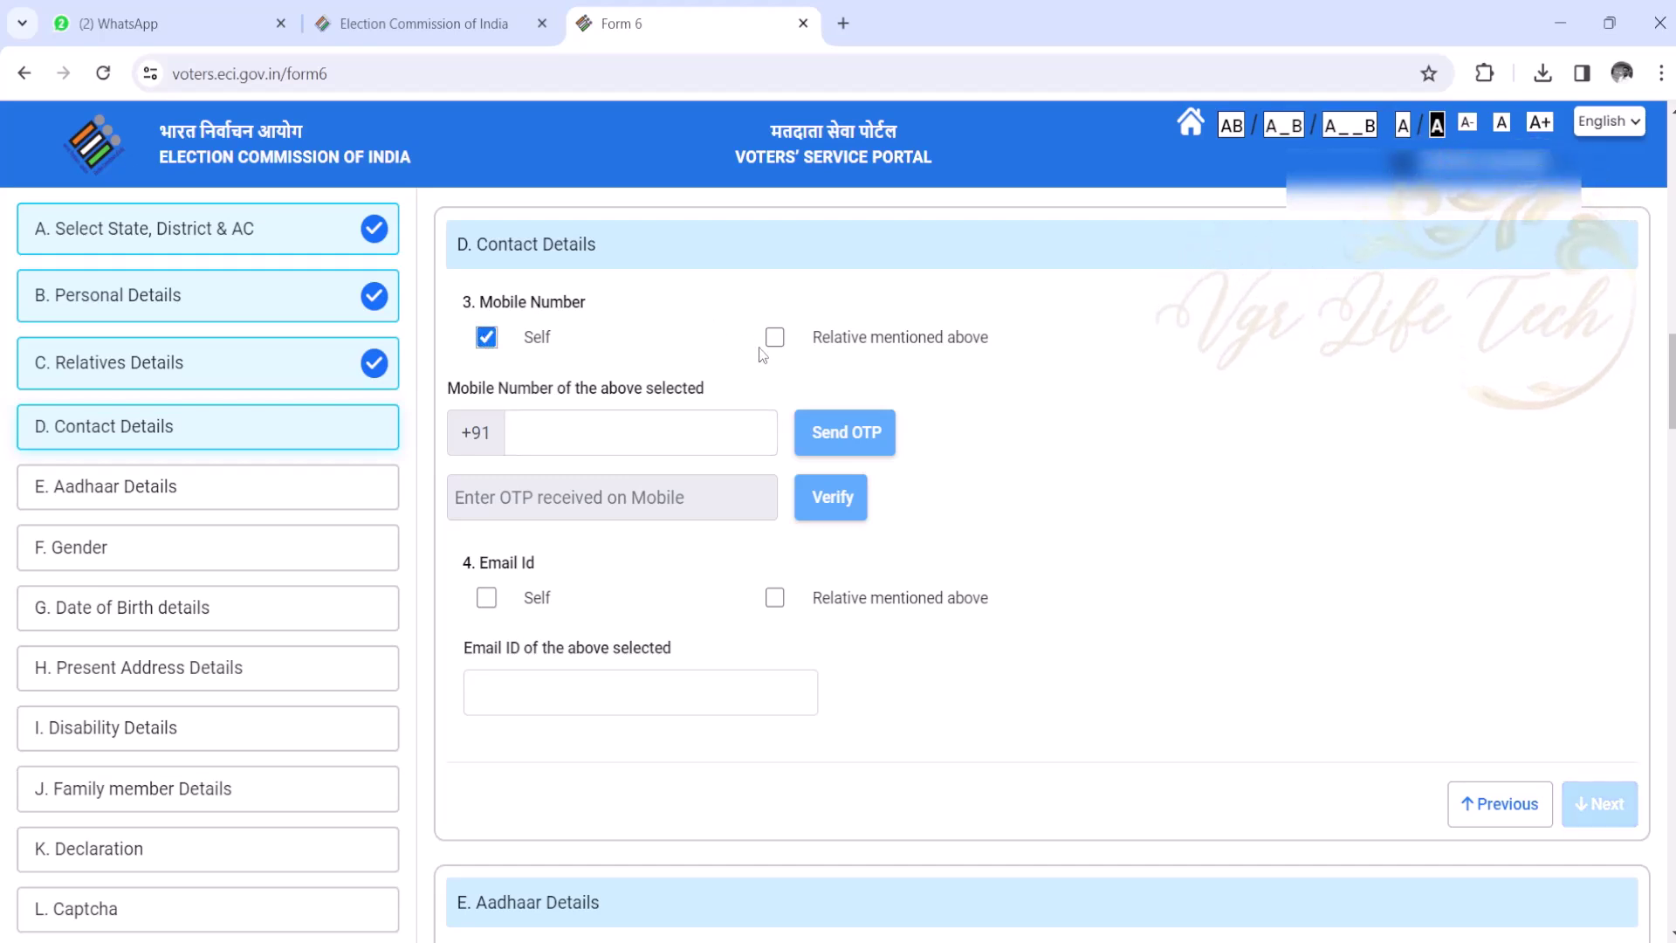
{"action": "left_click", "coordinate": [719, 430]}
{"action": "left_click", "coordinate": [827, 445]}
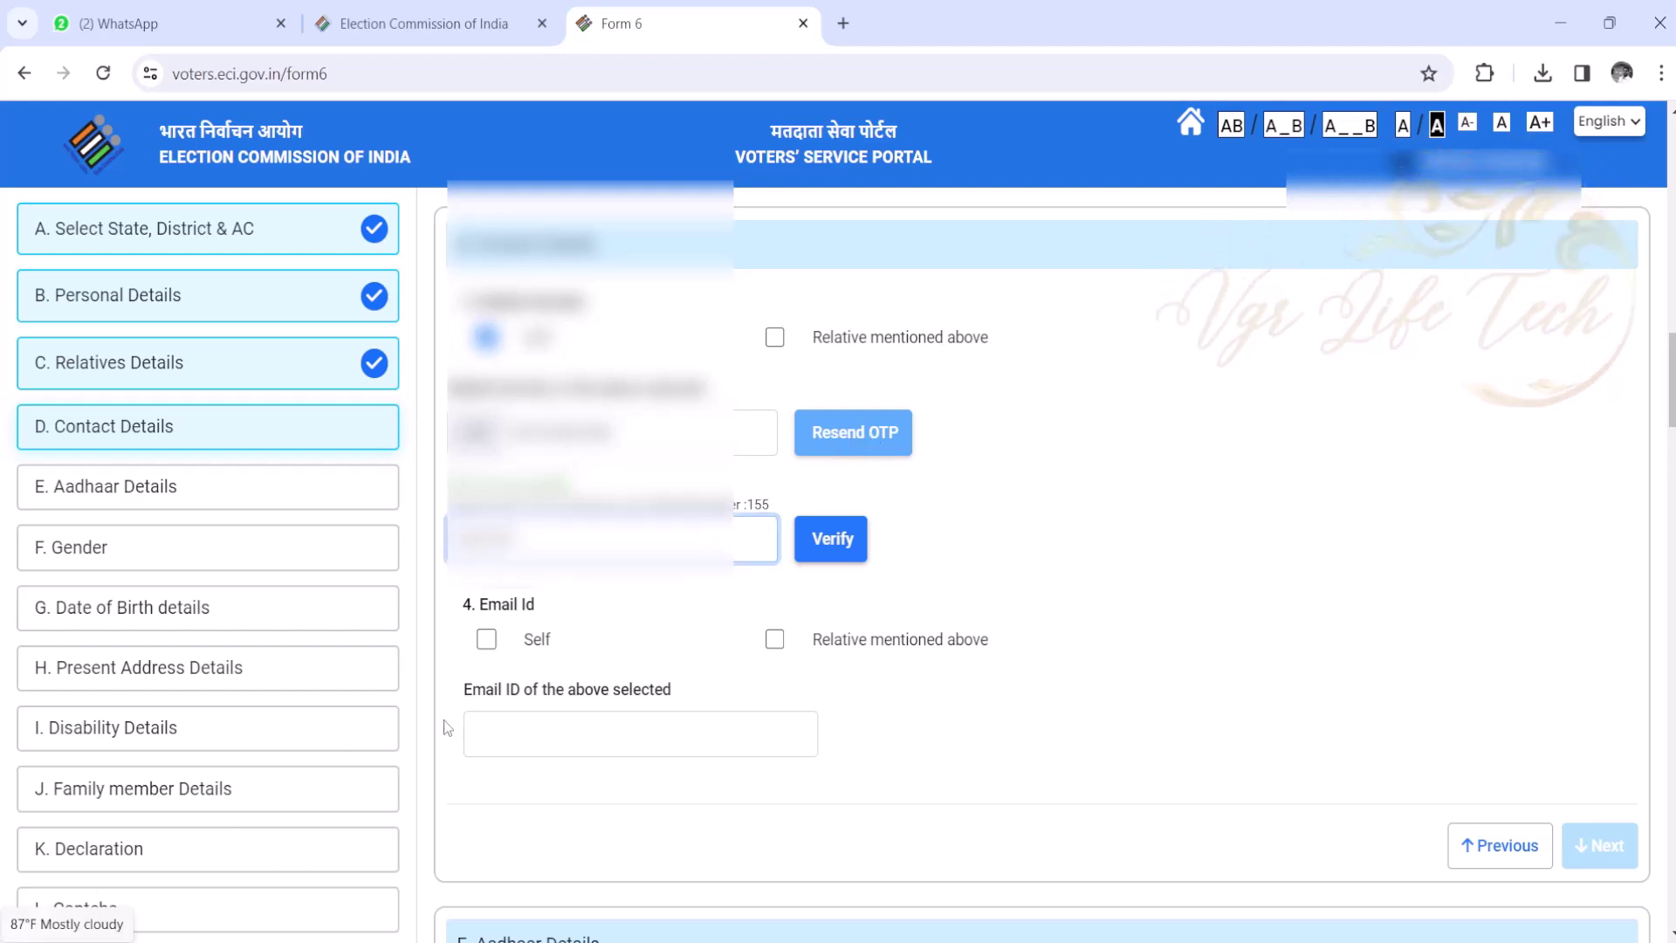
{"action": "left_click", "coordinate": [830, 537]}
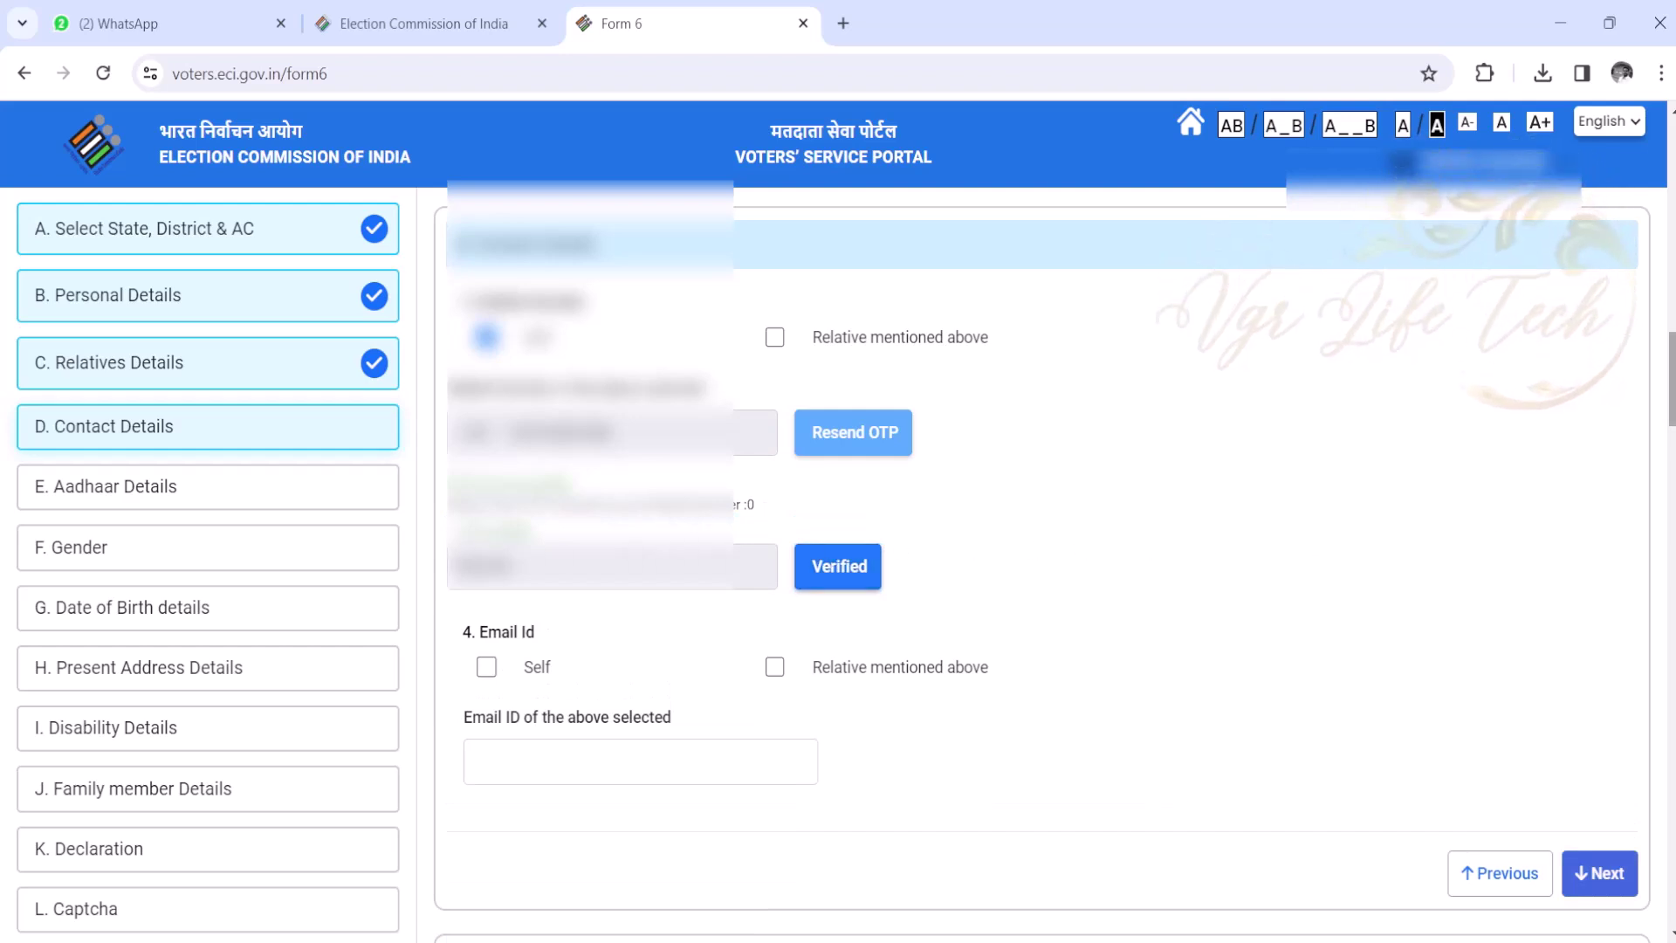
{"action": "scroll", "coordinate": [1670, 380], "scroll_direction": "down", "scroll_amount": 1}
{"action": "scroll", "coordinate": [1670, 380], "scroll_direction": "down", "scroll_amount": 3}
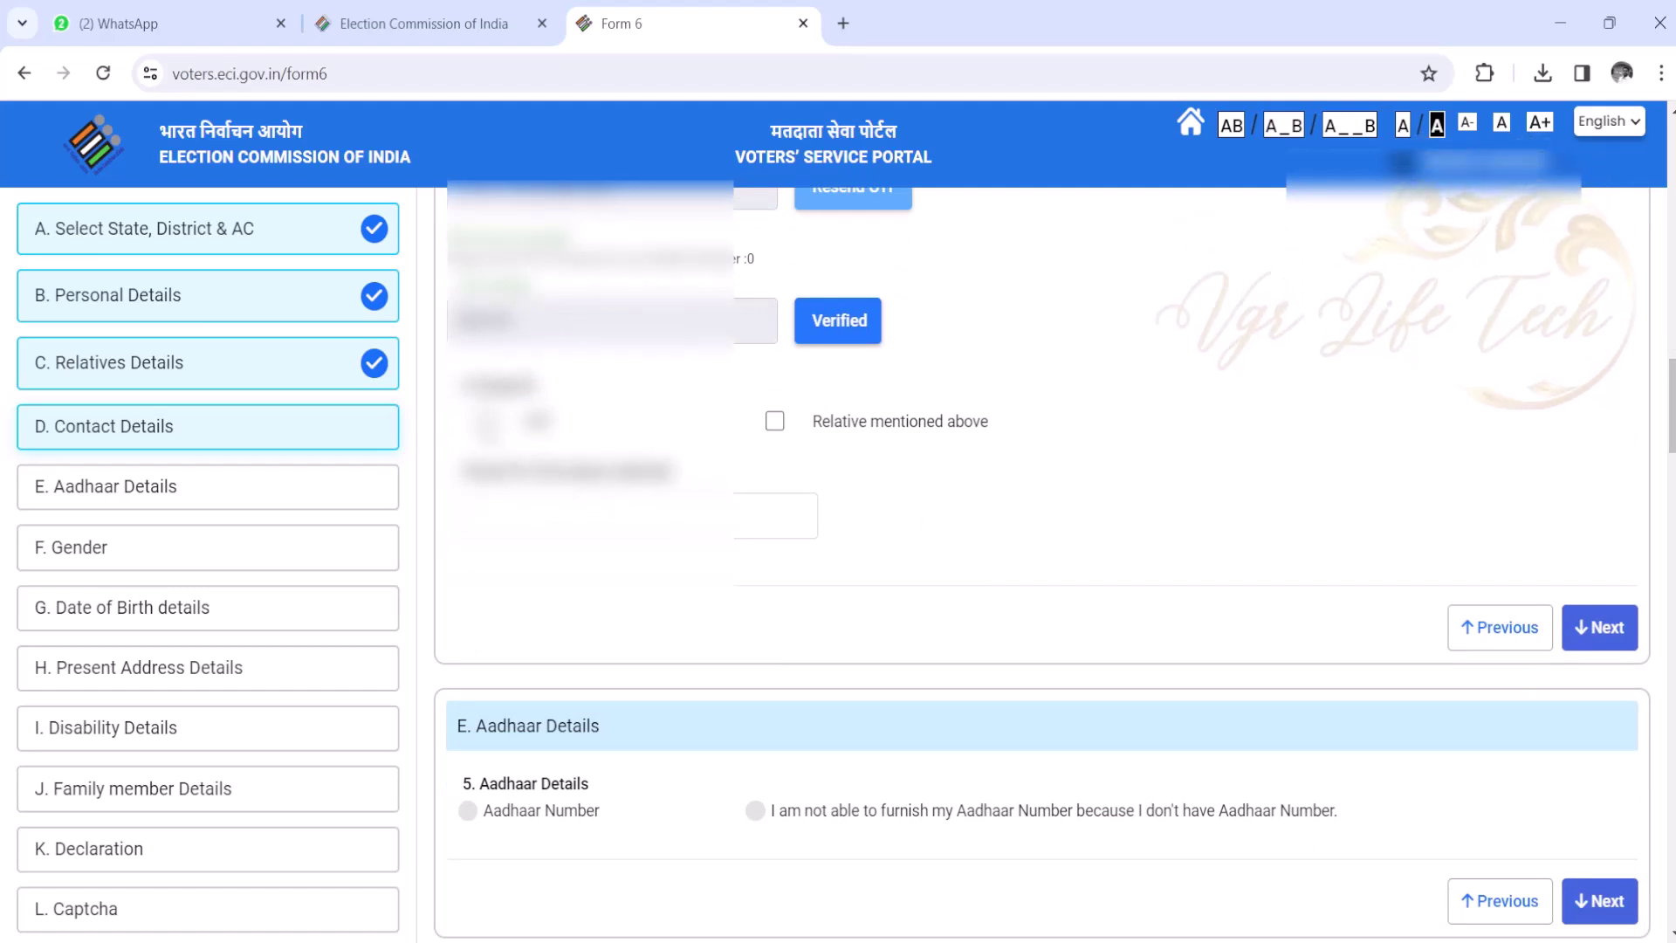
- Enter the applicant's own e-mail address under Email
{"action": "left_click", "coordinate": [487, 422]}
{"action": "left_click", "coordinate": [558, 515]}
{"action": "left_click", "coordinate": [664, 552]}
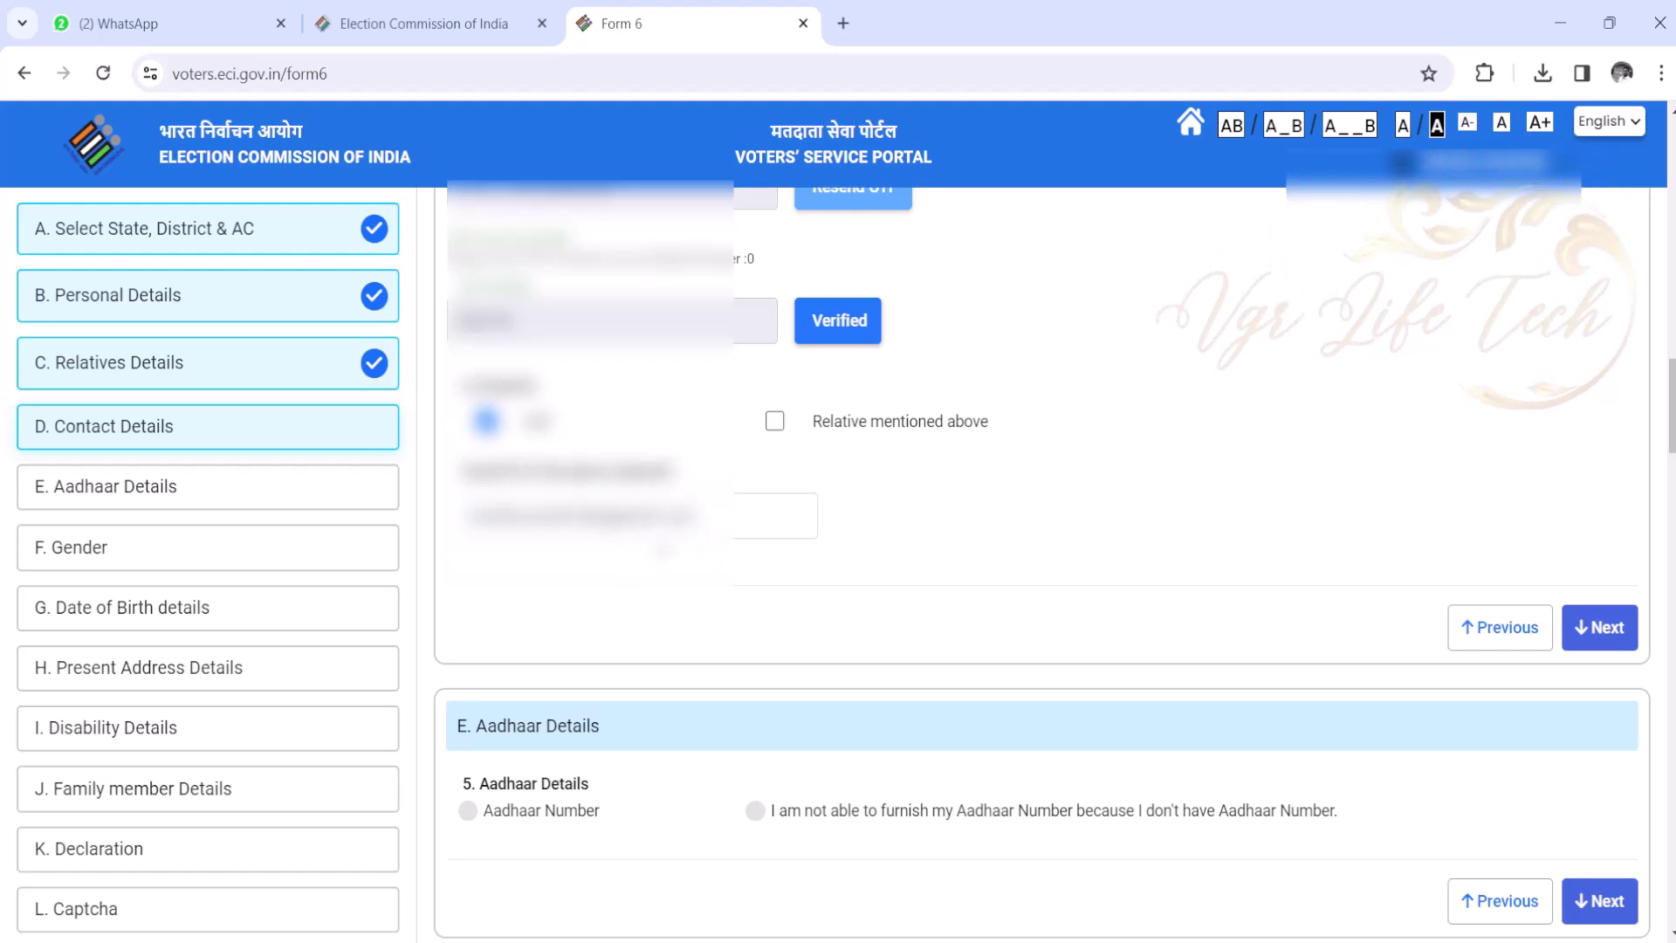
- Choose the Aadhaar Number option and enter the applicant's Aadhaar number
{"action": "left_click", "coordinate": [1594, 630]}
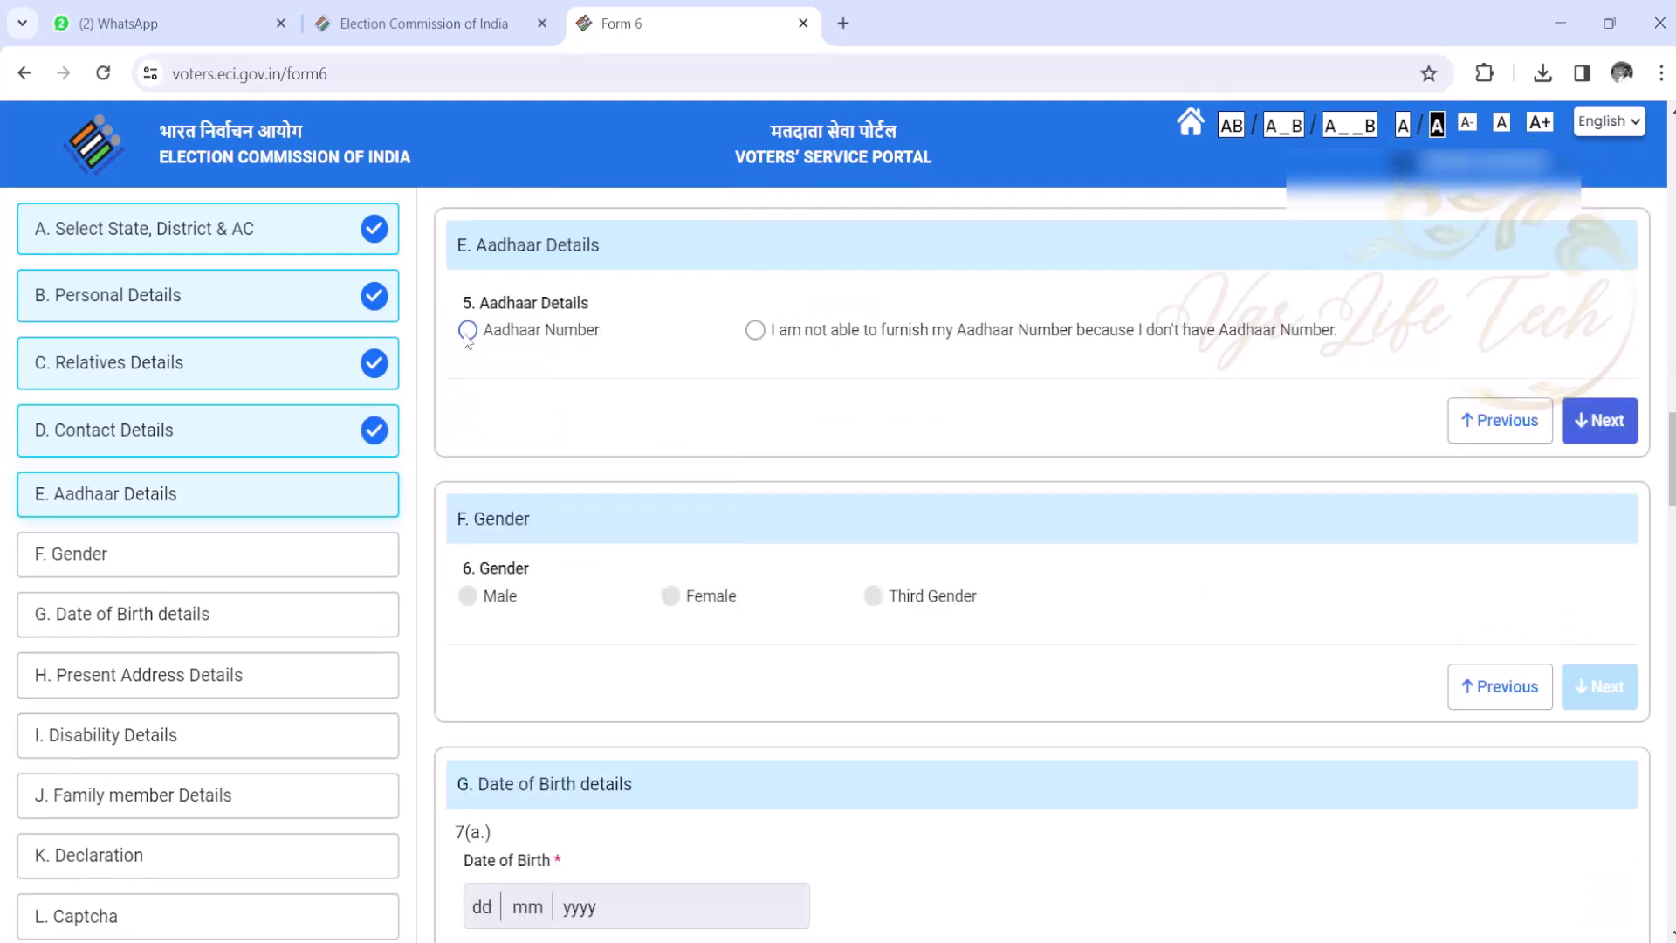
{"action": "left_click", "coordinate": [467, 330]}
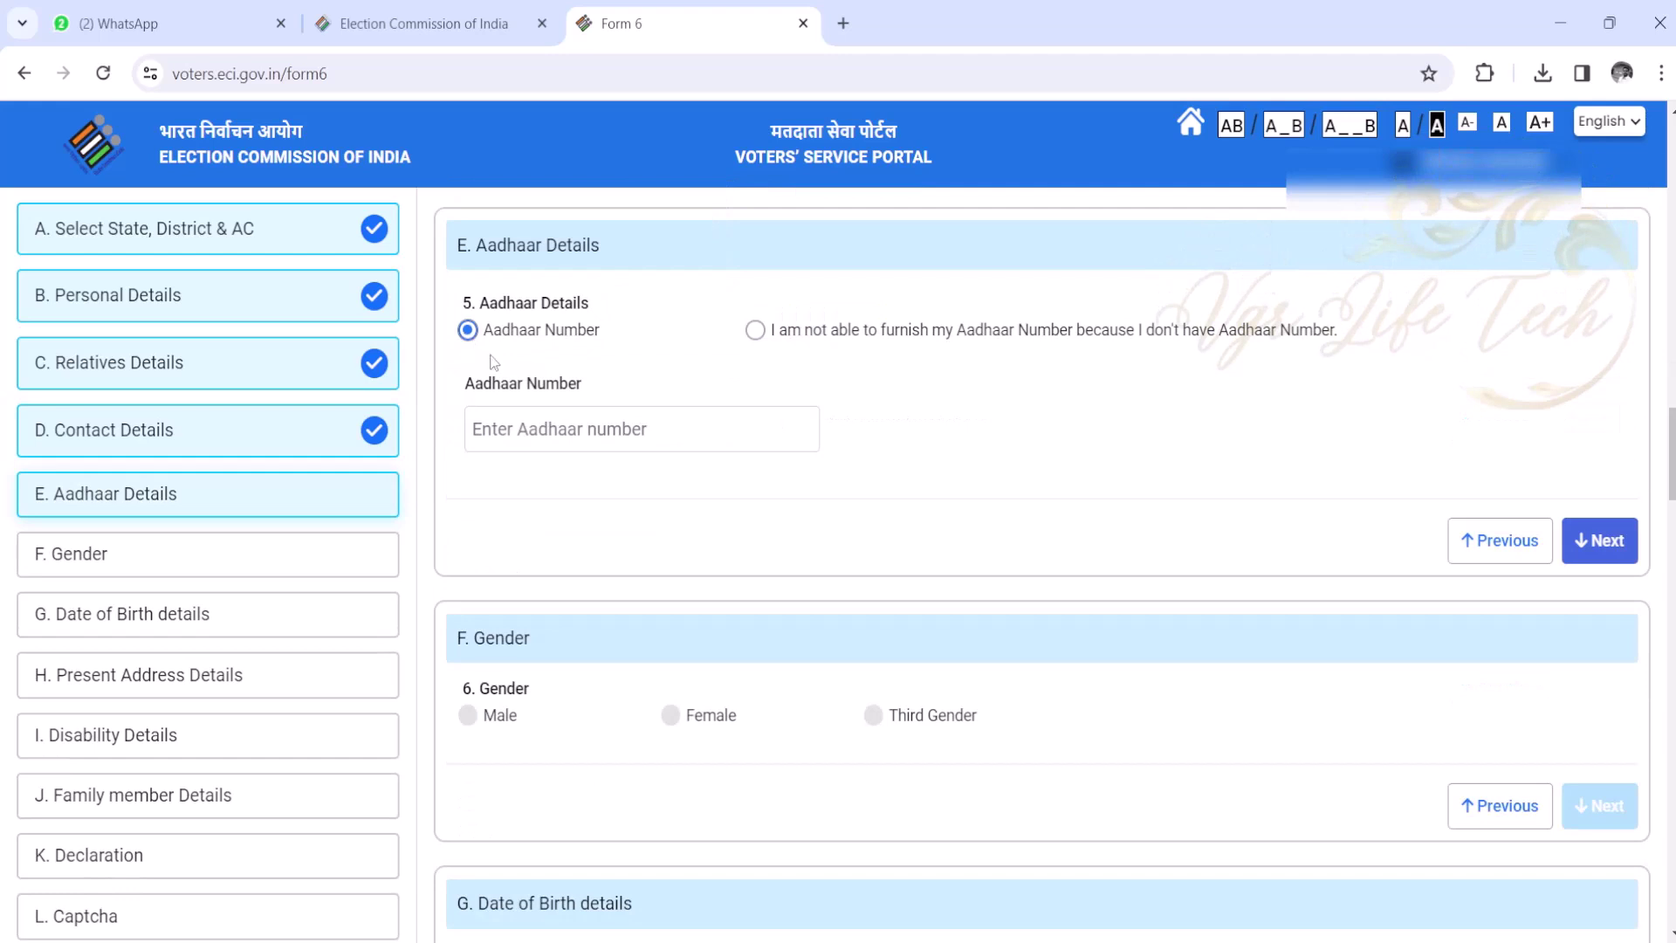
{"action": "left_click", "coordinate": [557, 432]}
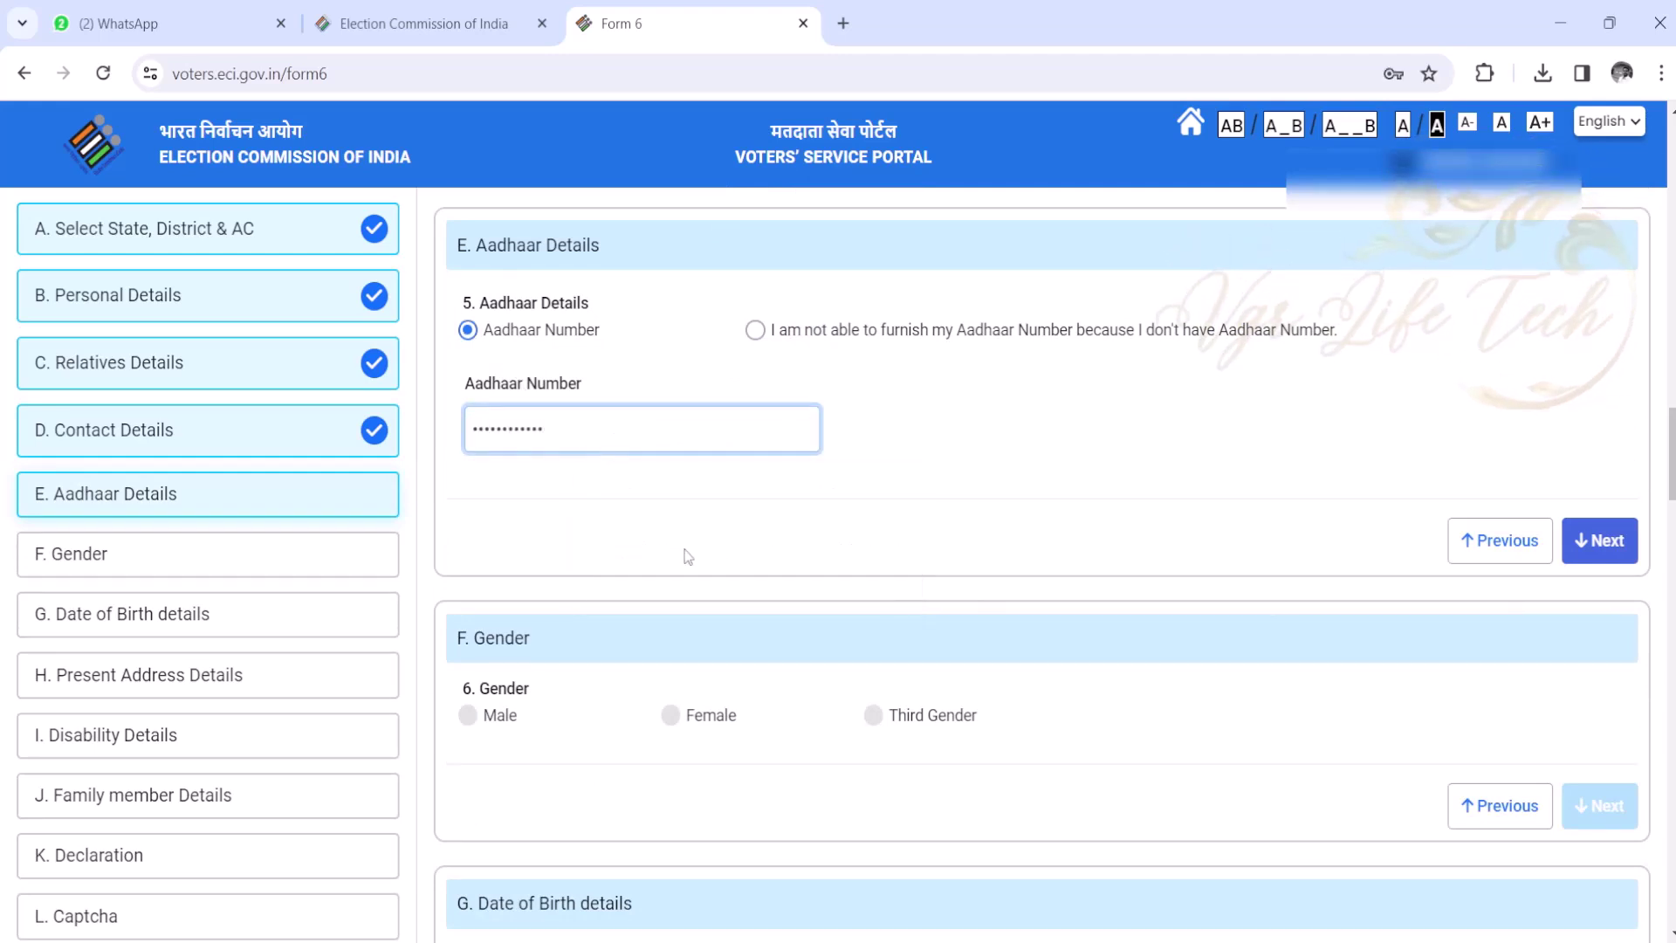
- Set the applicant's gender to Female and continue to Date of Birth
{"action": "left_click", "coordinate": [1609, 543]}
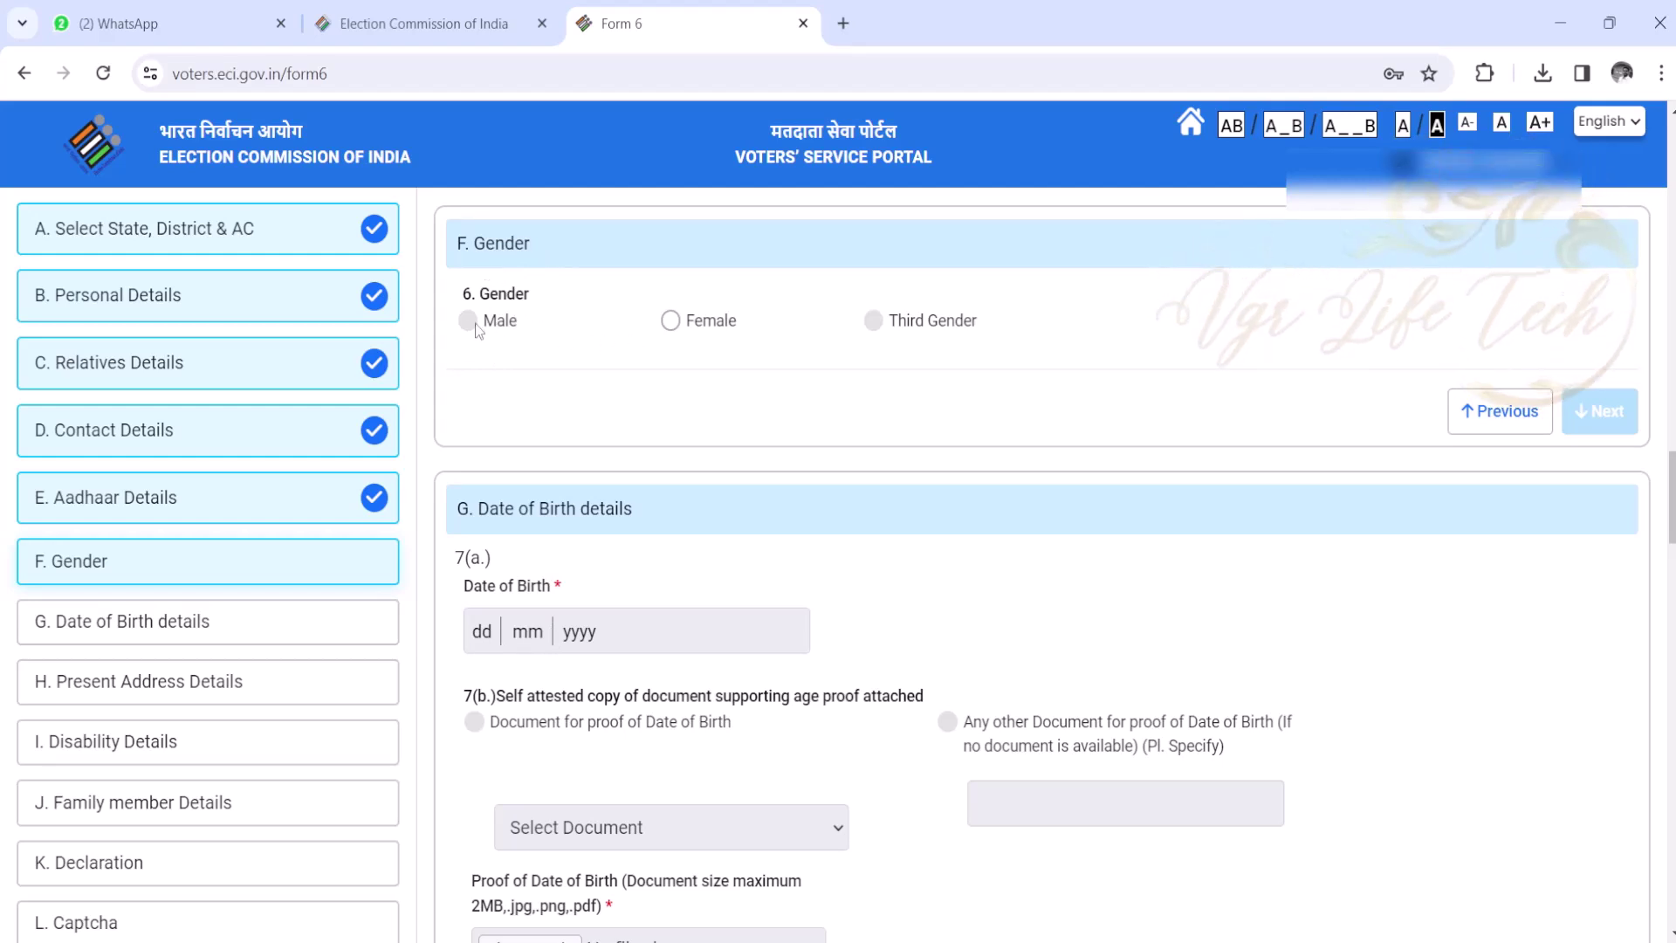
{"action": "left_click", "coordinate": [671, 321]}
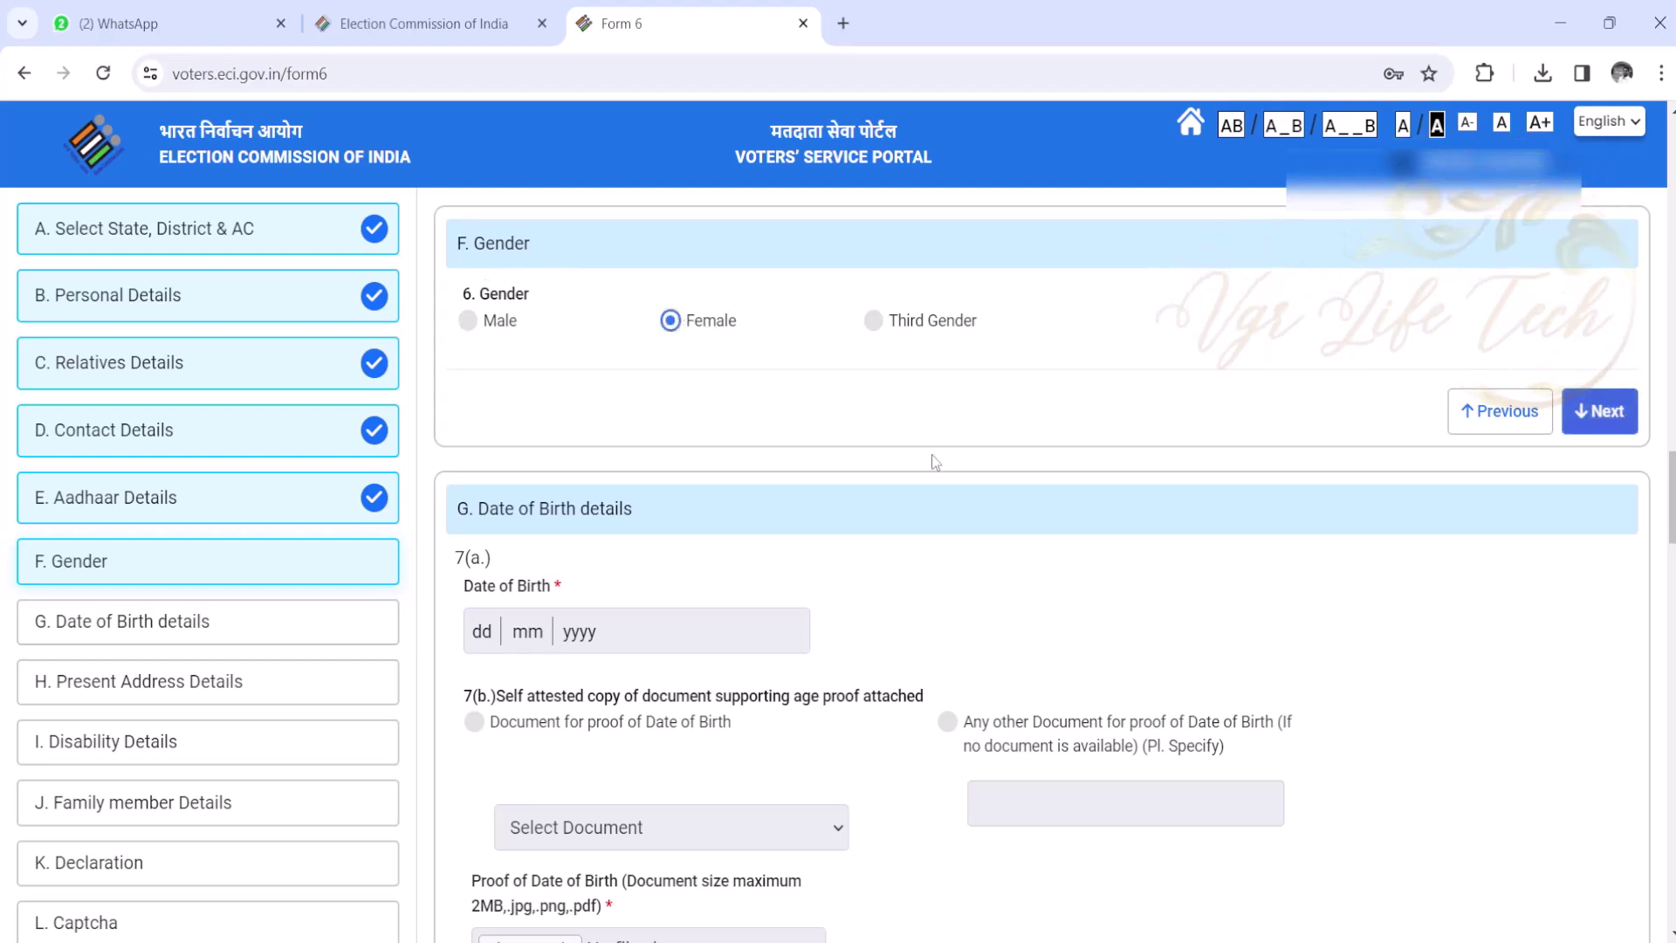
{"action": "left_click", "coordinate": [1601, 411]}
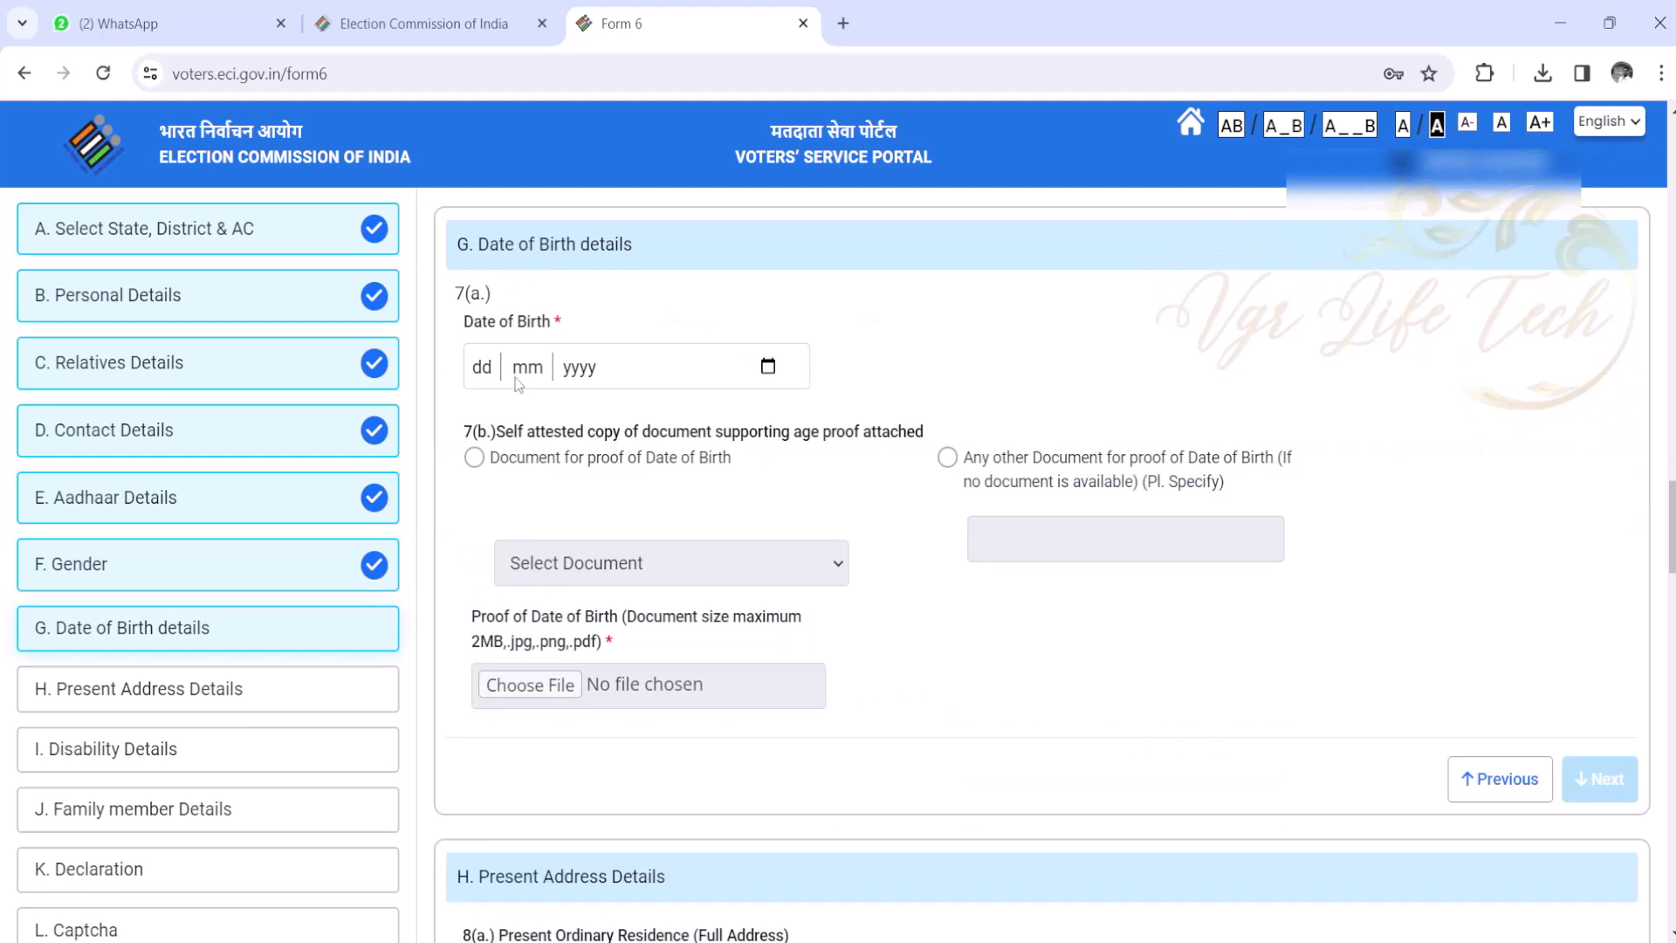
- Enter 13-12-2001 as the date of birth
{"action": "left_click", "coordinate": [488, 370]}
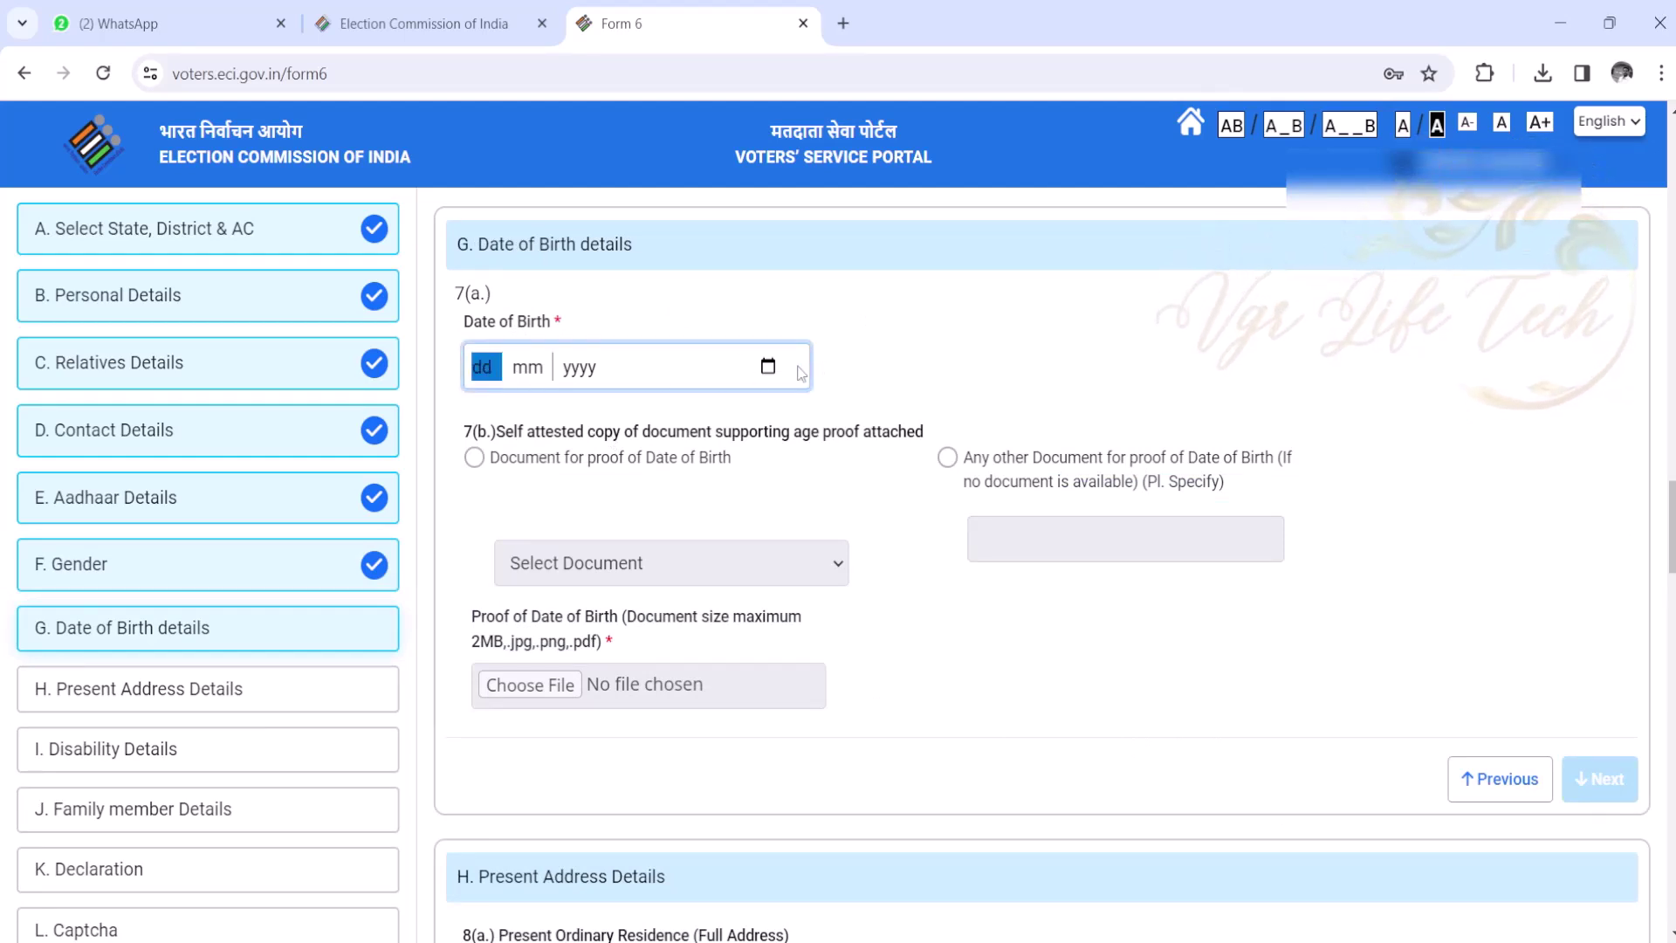
{"action": "left_click", "coordinate": [768, 367]}
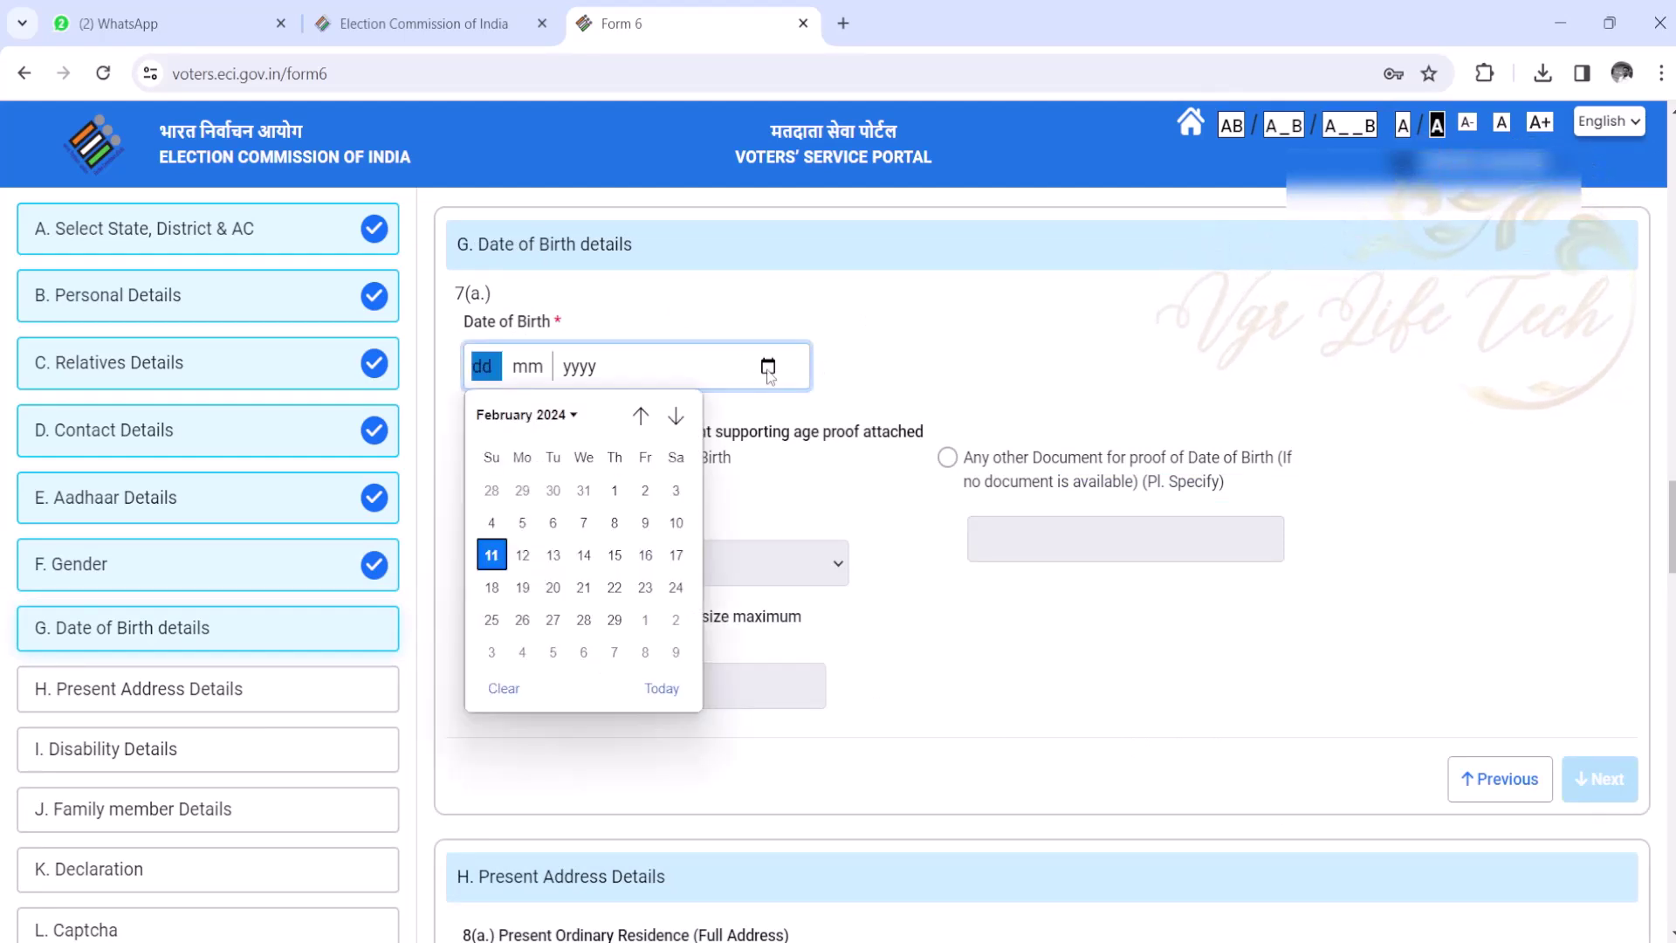
{"action": "left_click", "coordinate": [569, 419]}
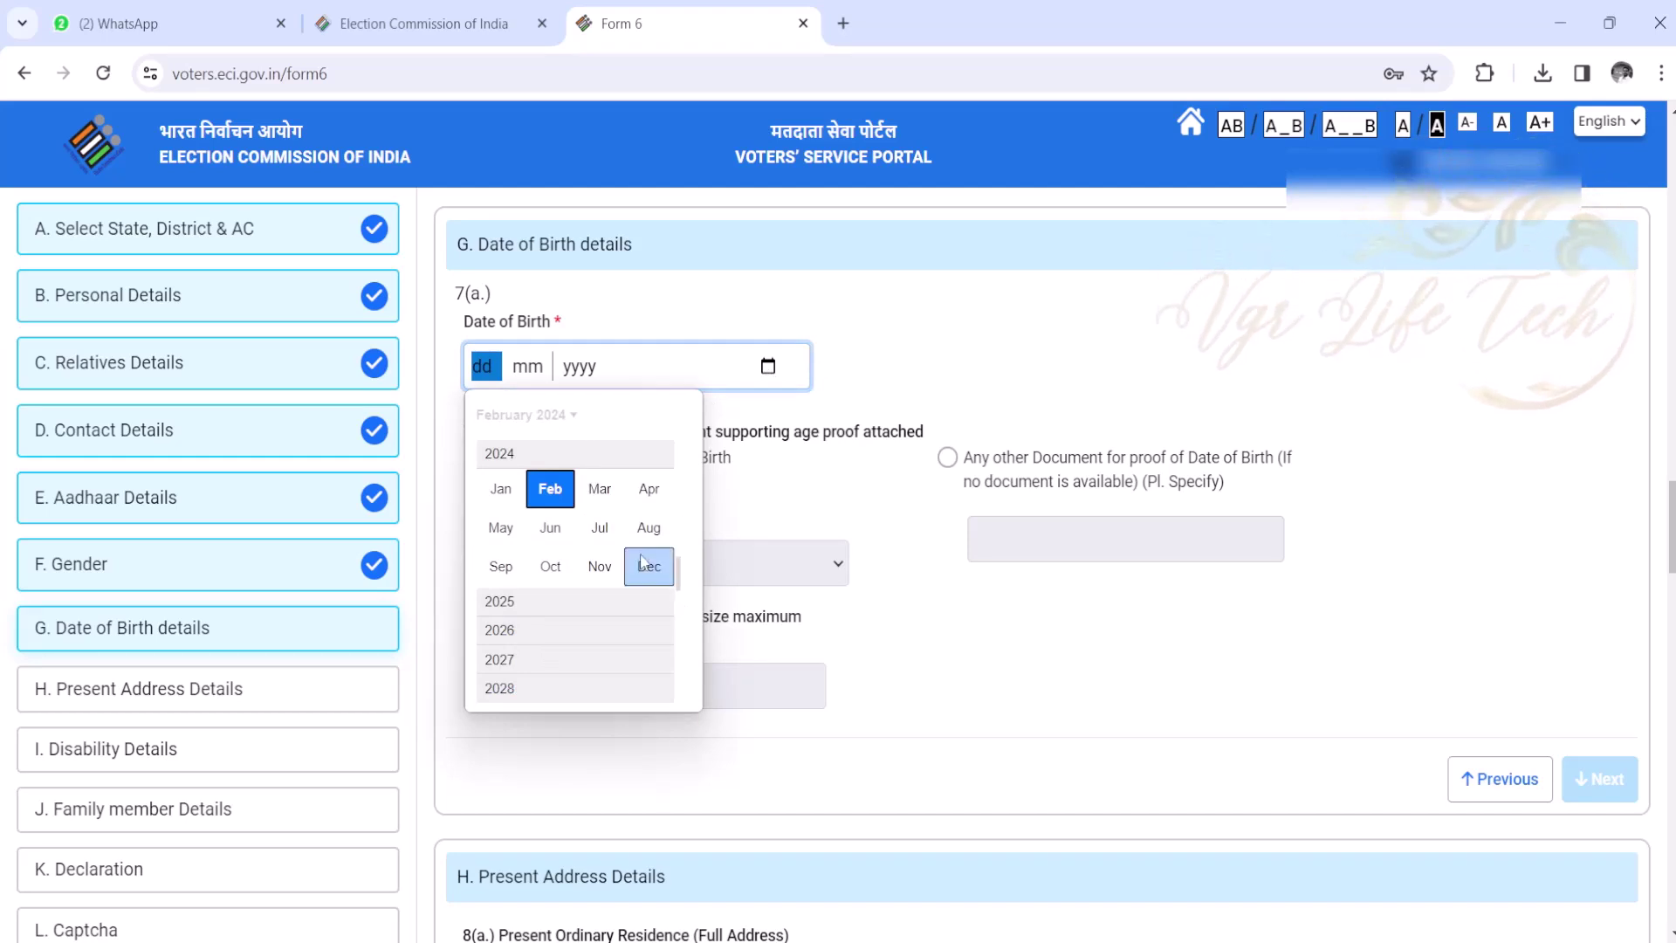
{"action": "scroll", "coordinate": [653, 563], "scroll_direction": "up", "scroll_amount": 10}
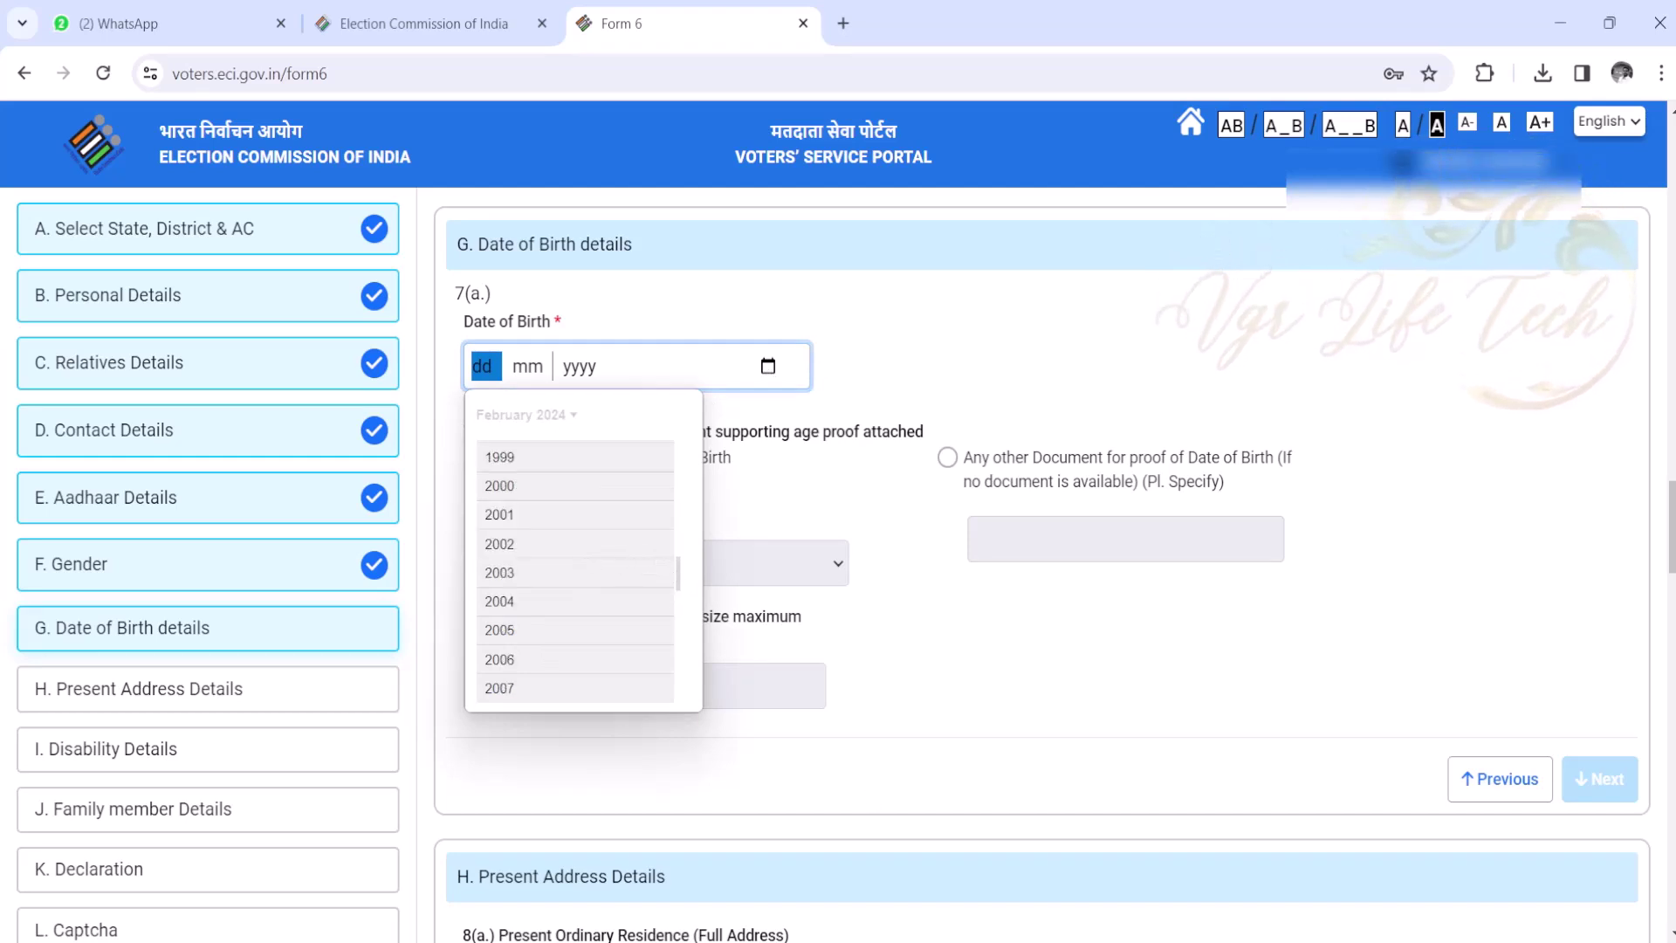
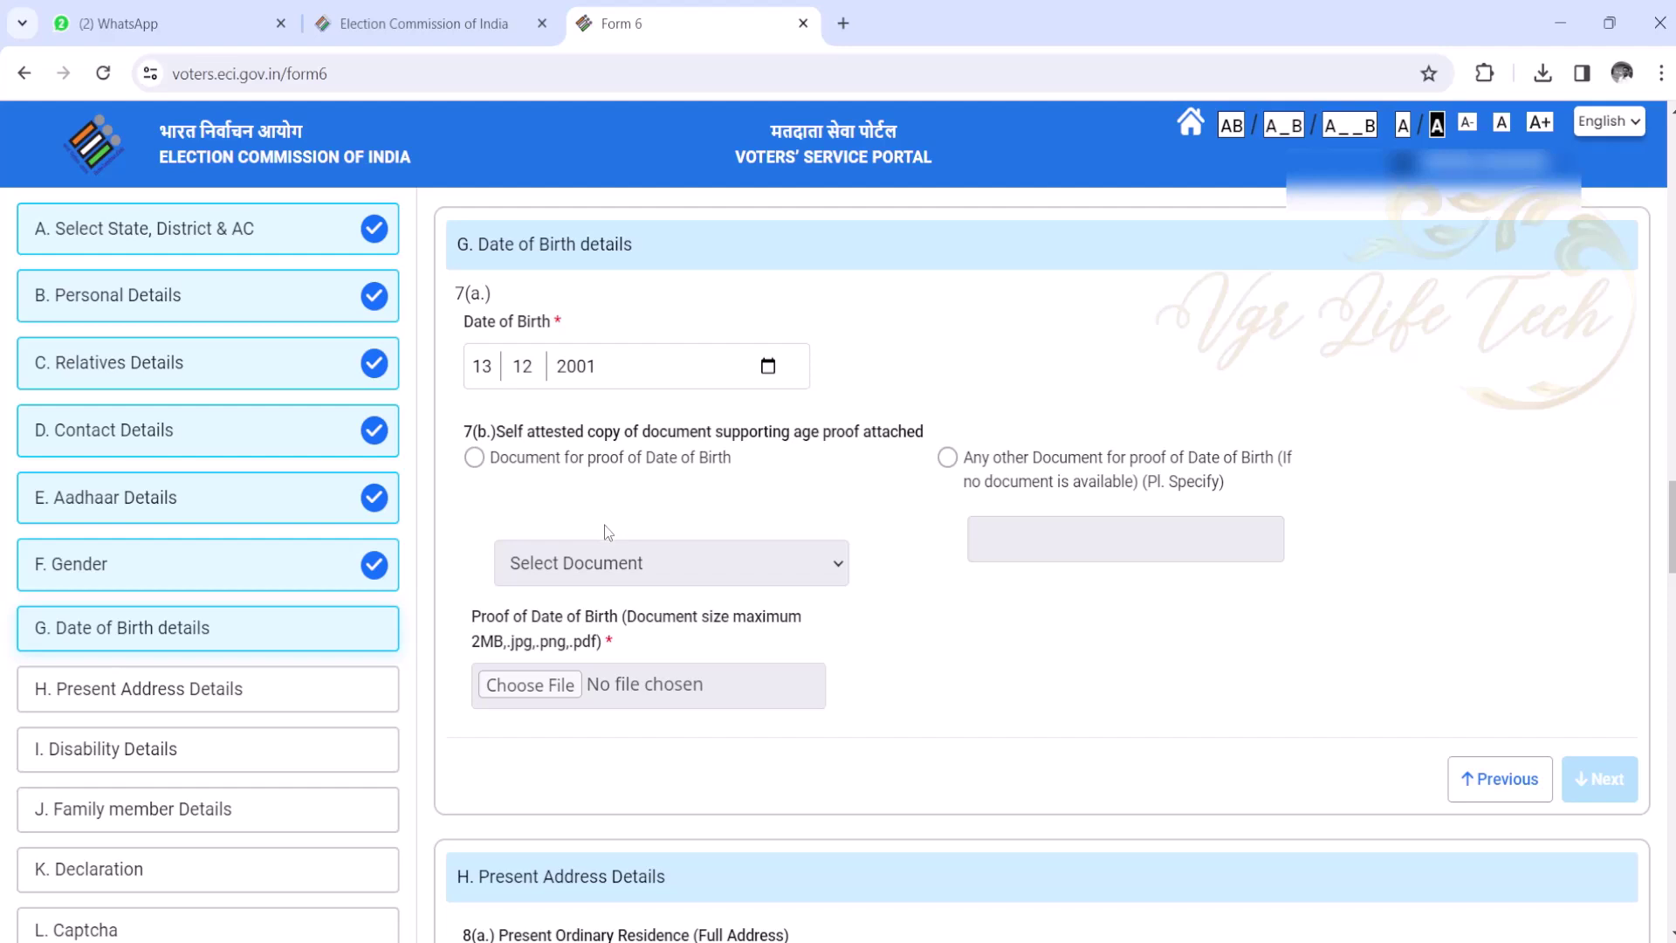
- Attach SSC.jpeg as the Class X/XII certificate date-of-birth proof document
{"action": "left_click", "coordinate": [474, 458]}
{"action": "left_click", "coordinate": [669, 574]}
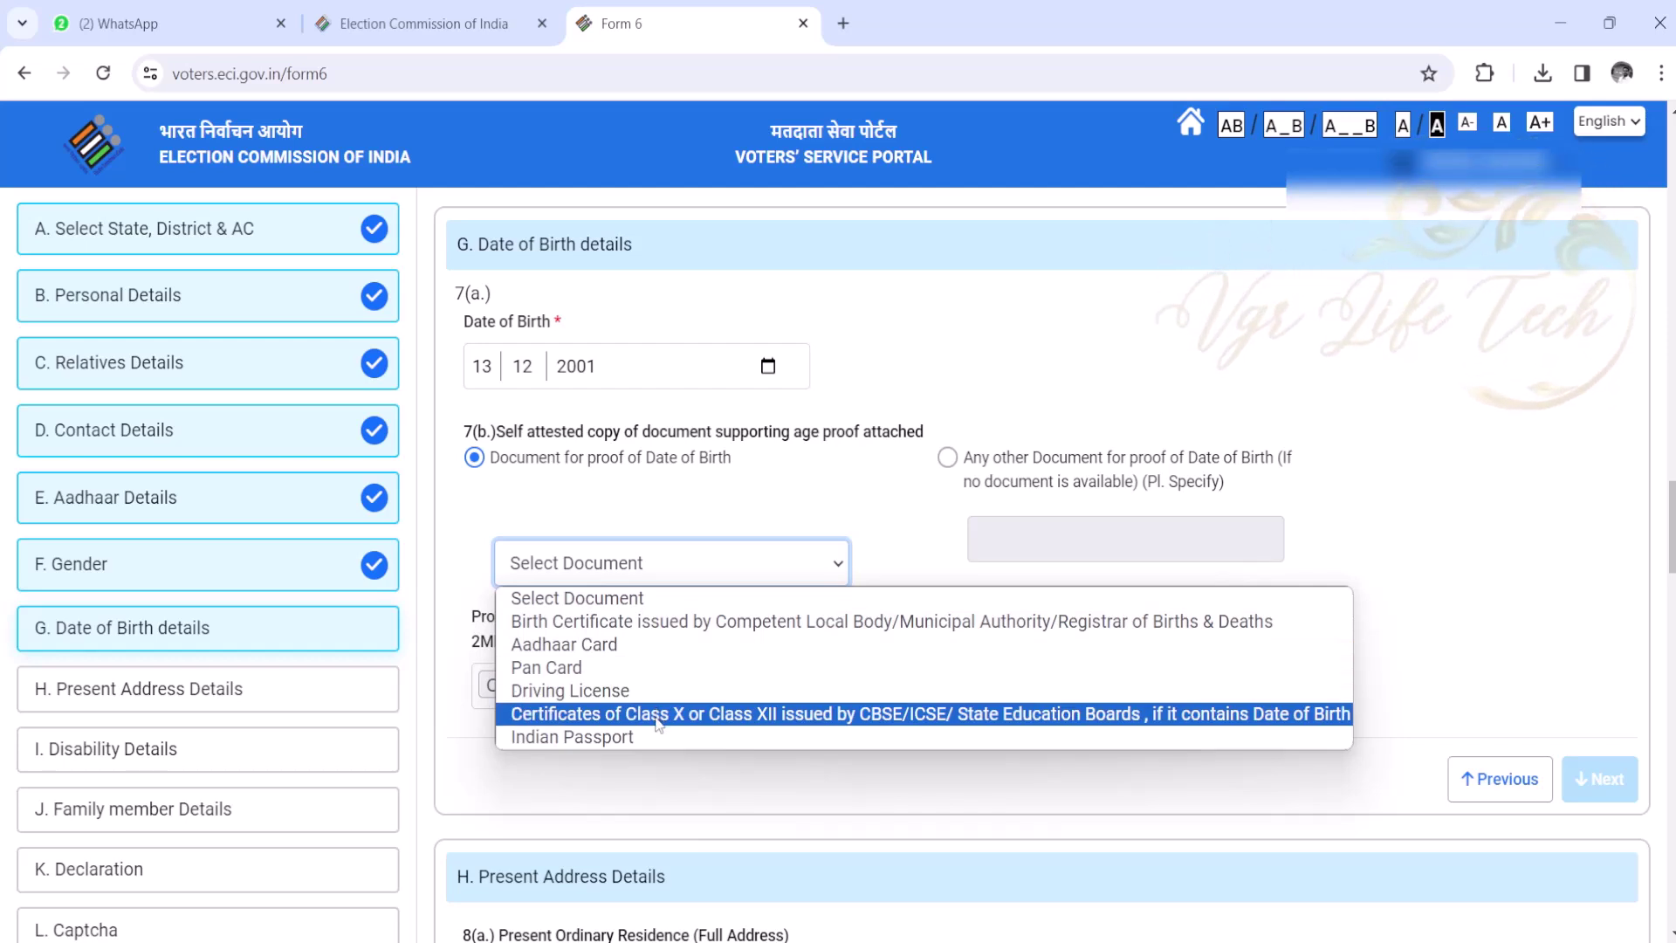
{"action": "left_click", "coordinate": [656, 718]}
{"action": "left_click", "coordinate": [553, 688]}
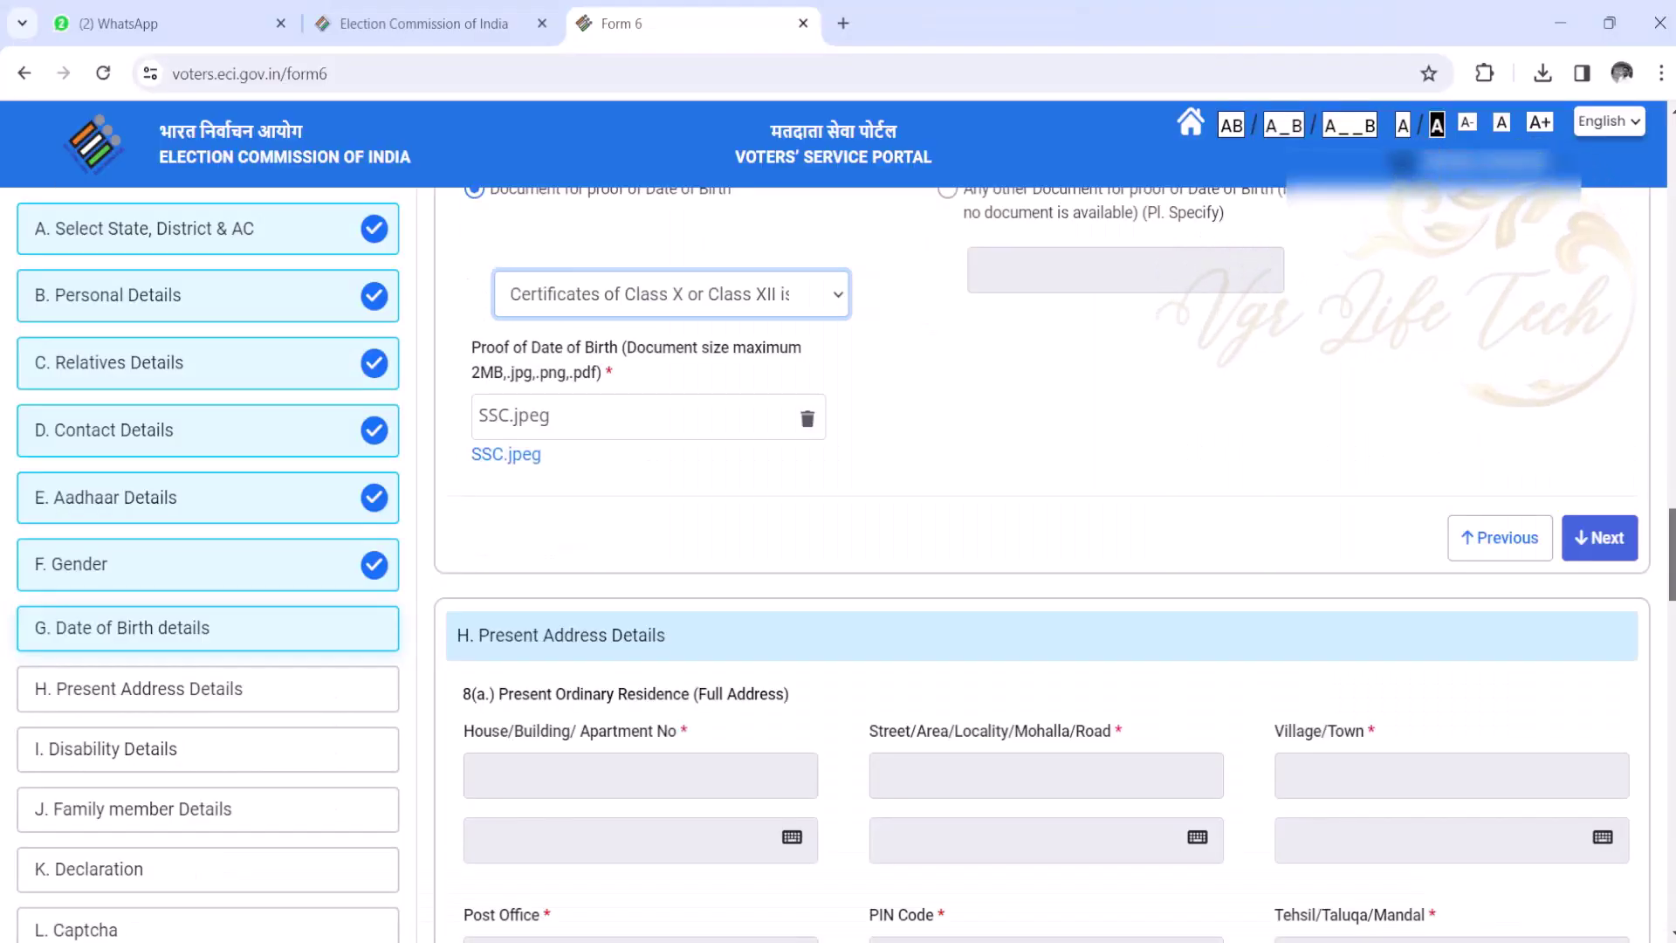
{"action": "scroll", "coordinate": [1048, 567], "scroll_direction": "down", "scroll_amount": 1}
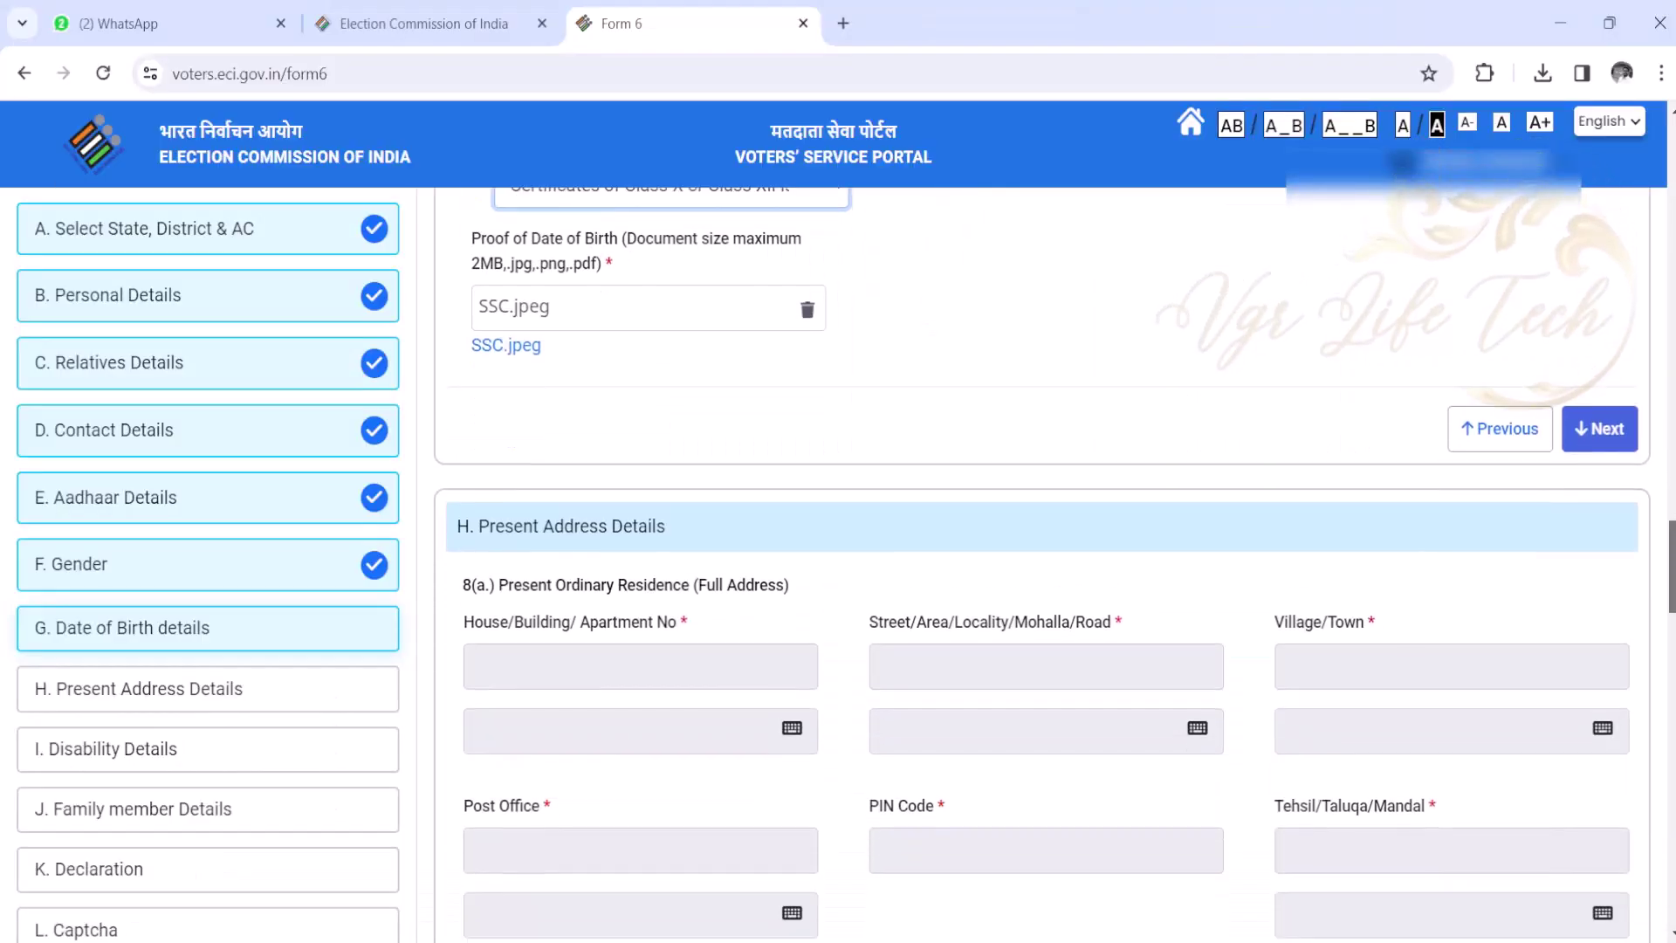
{"action": "scroll", "coordinate": [1636, 609], "scroll_direction": "down", "scroll_amount": 3}
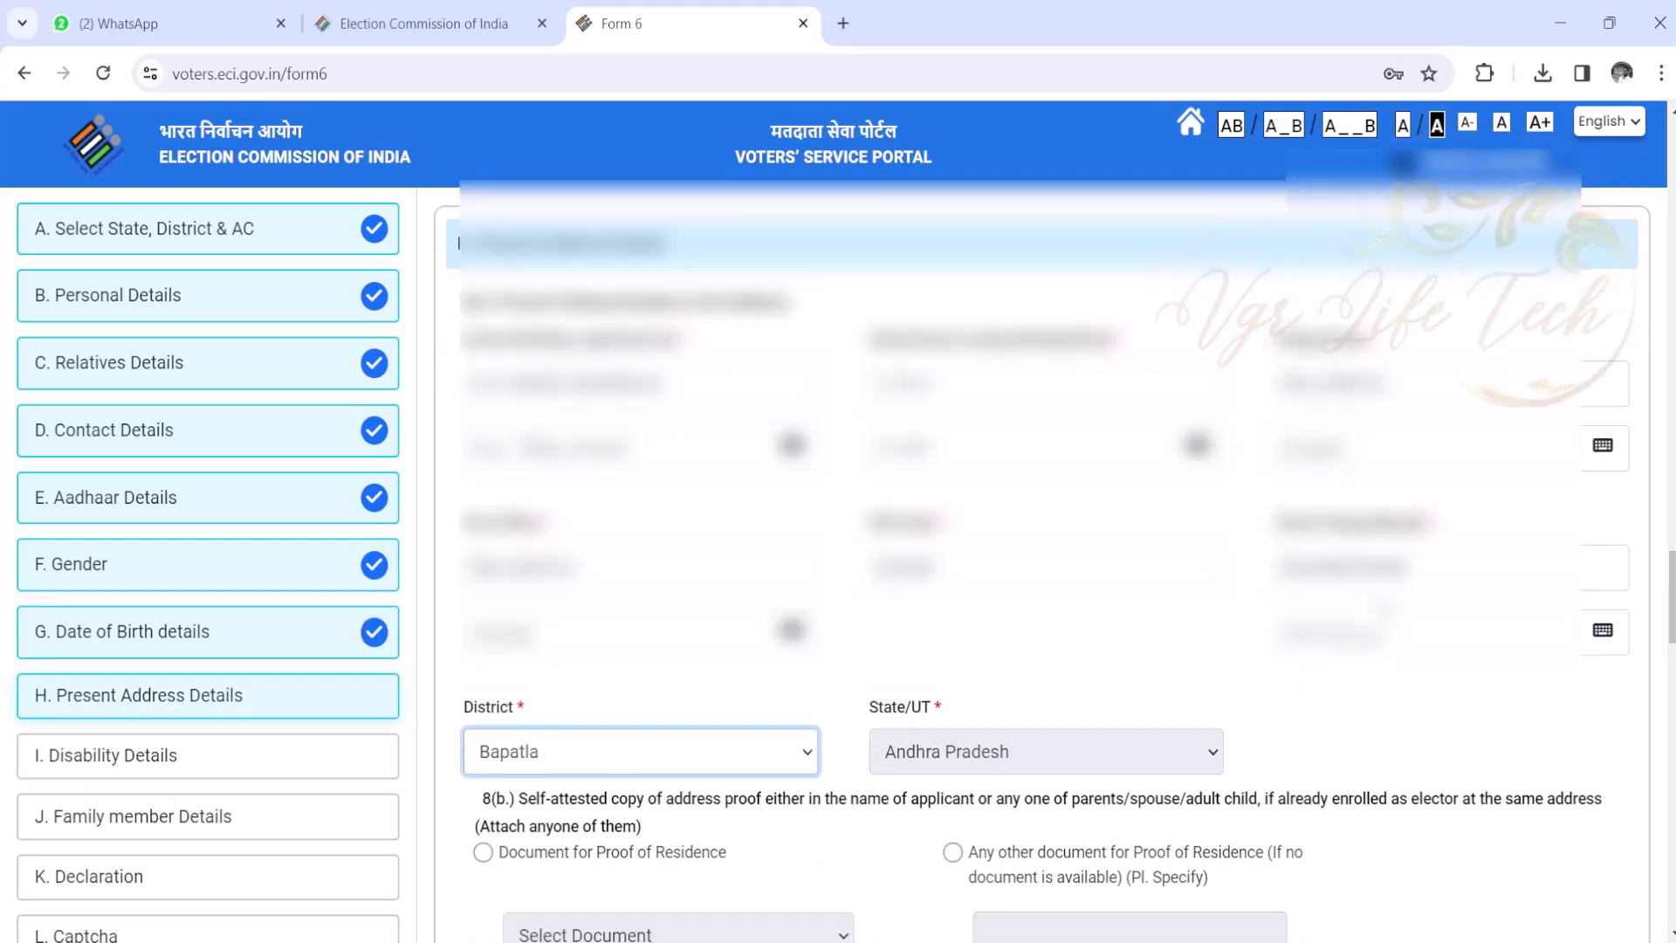
- Attach ADDH.jpeg as Aadhaar Card residence proof and continue to Disability Details
{"action": "scroll", "coordinate": [1627, 586], "scroll_direction": "down", "scroll_amount": 3}
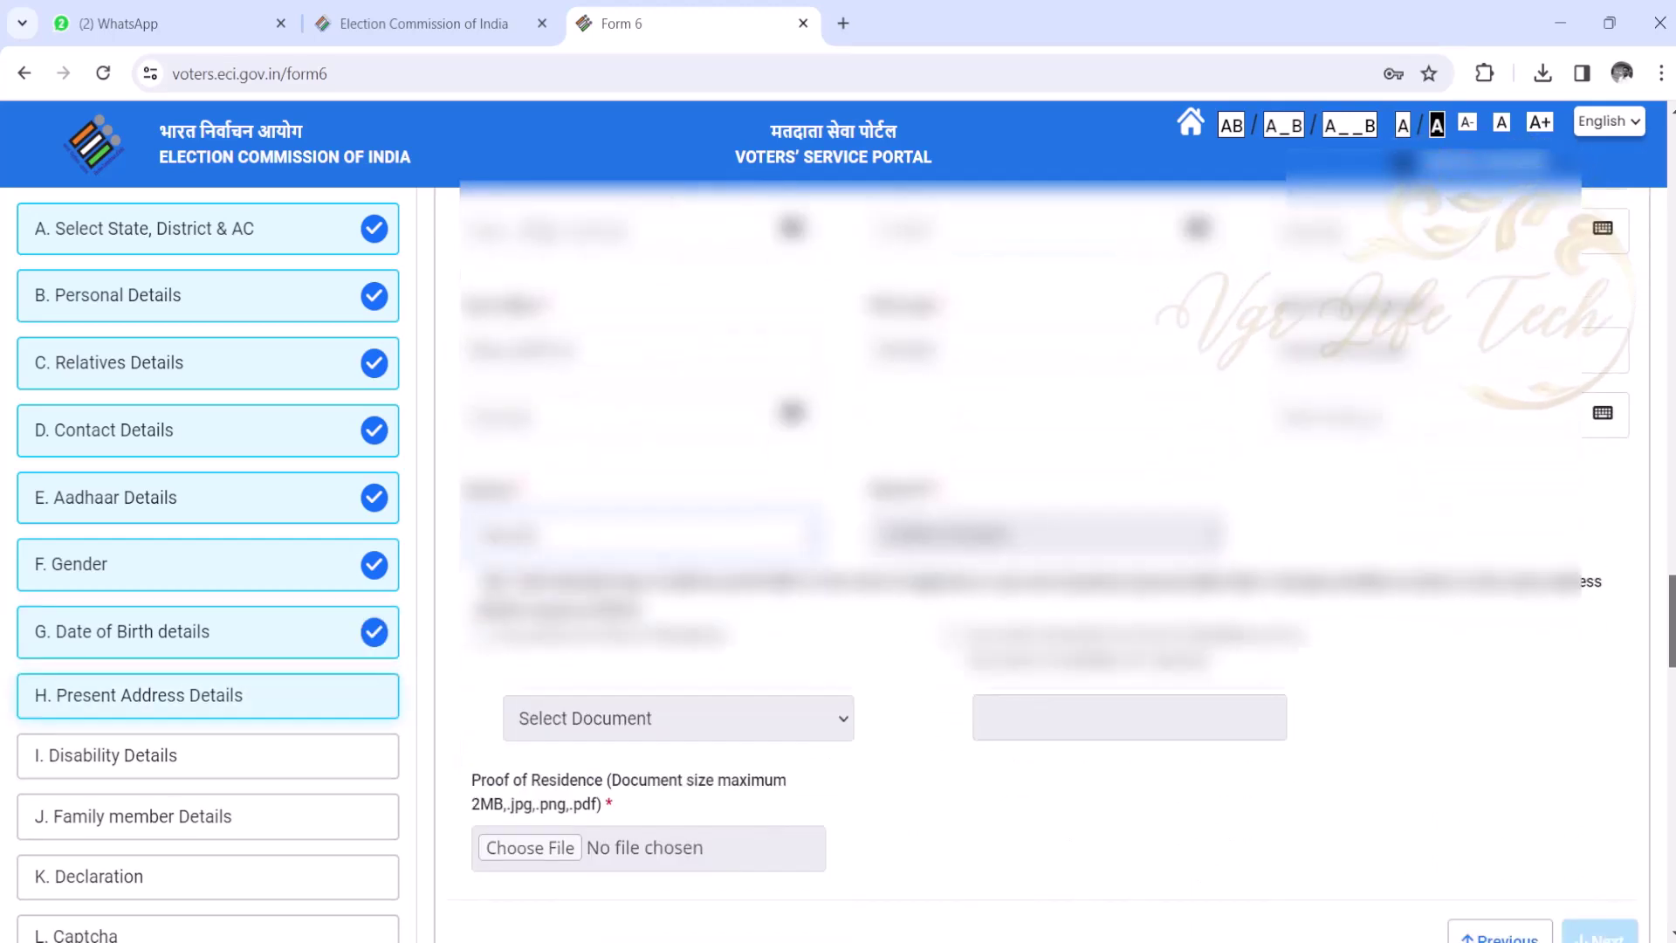
{"action": "scroll", "coordinate": [1048, 558], "scroll_direction": "down", "scroll_amount": 2}
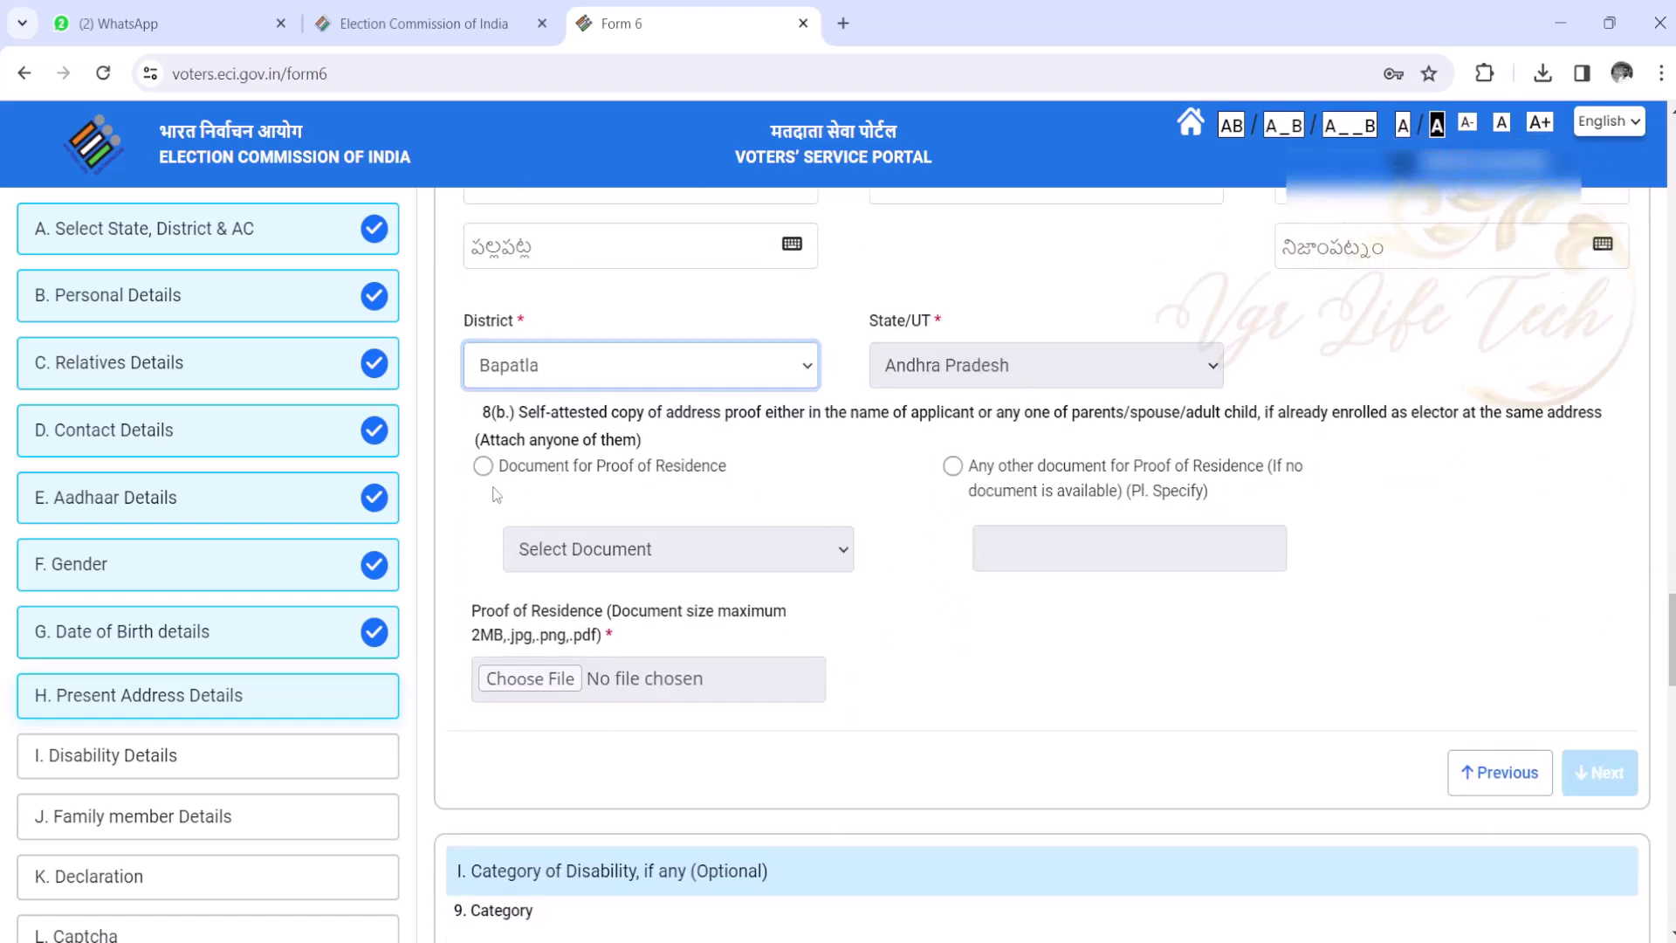
{"action": "left_click", "coordinate": [482, 468]}
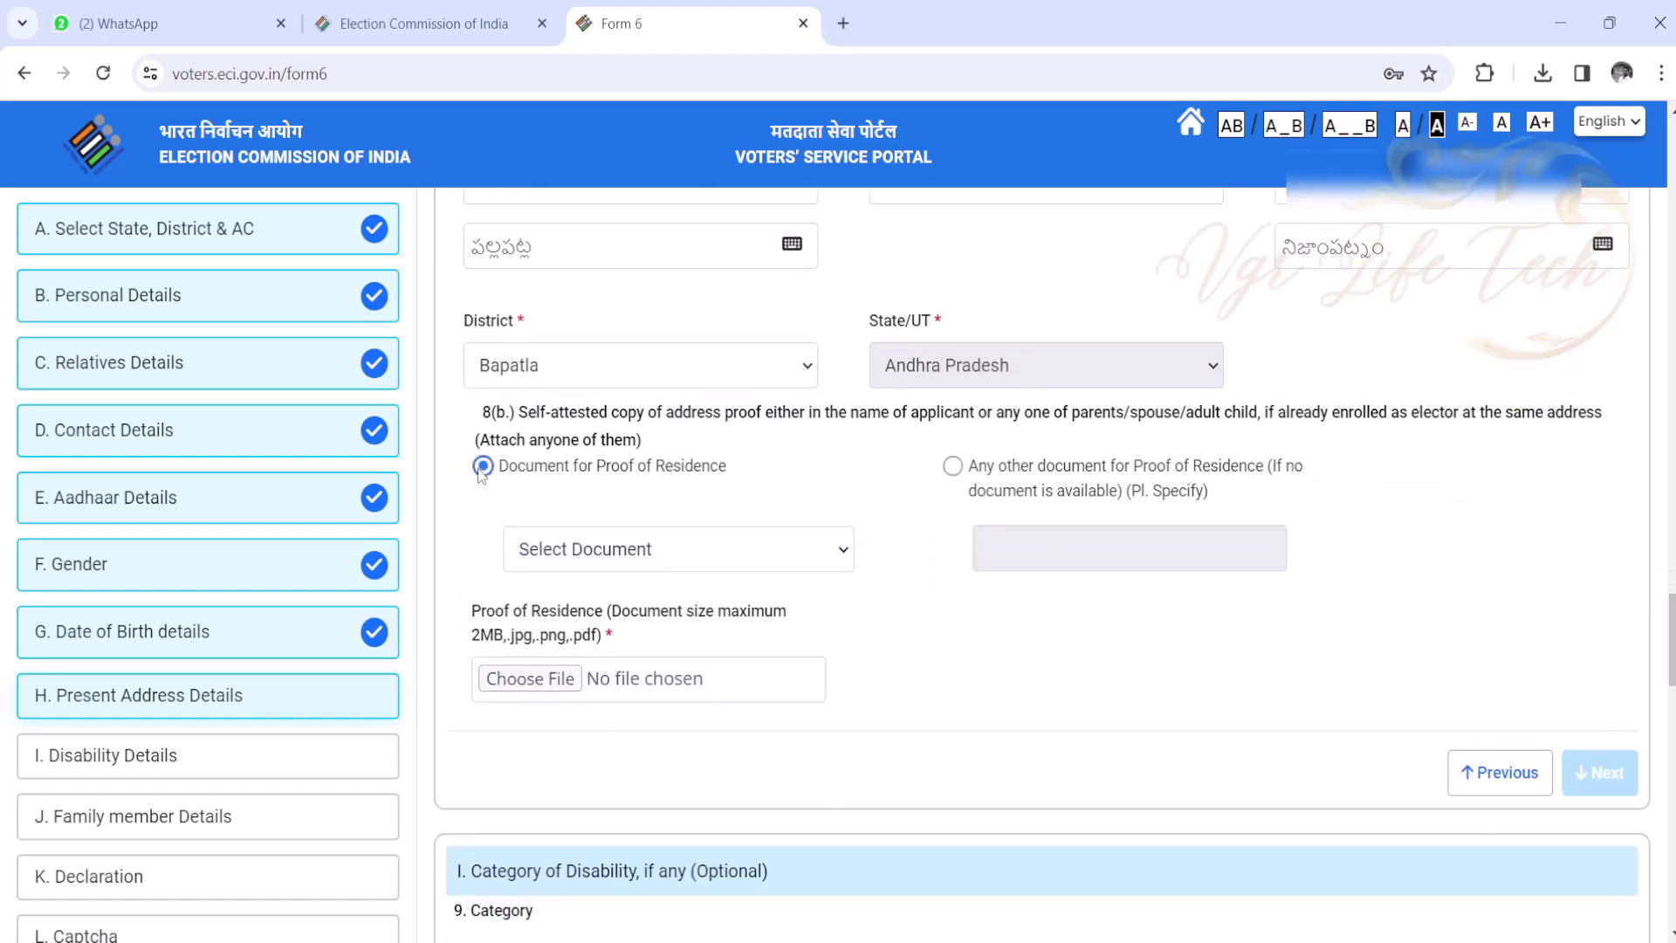
{"action": "left_click", "coordinate": [618, 558]}
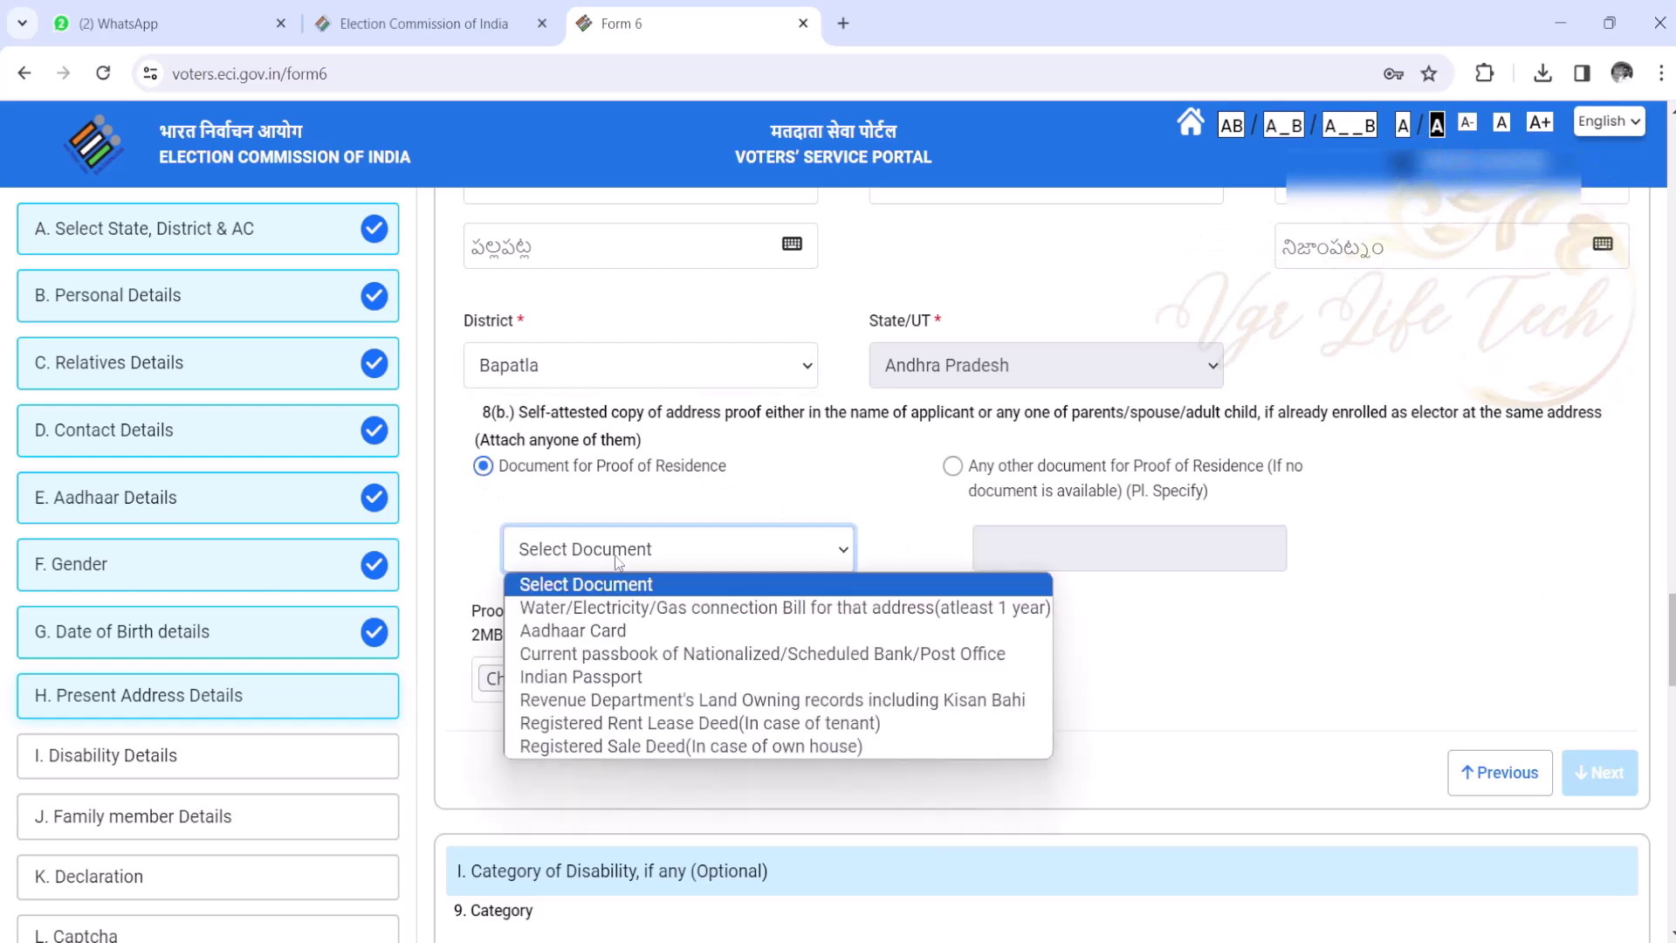
{"action": "left_click", "coordinate": [632, 630]}
{"action": "left_click", "coordinate": [565, 669]}
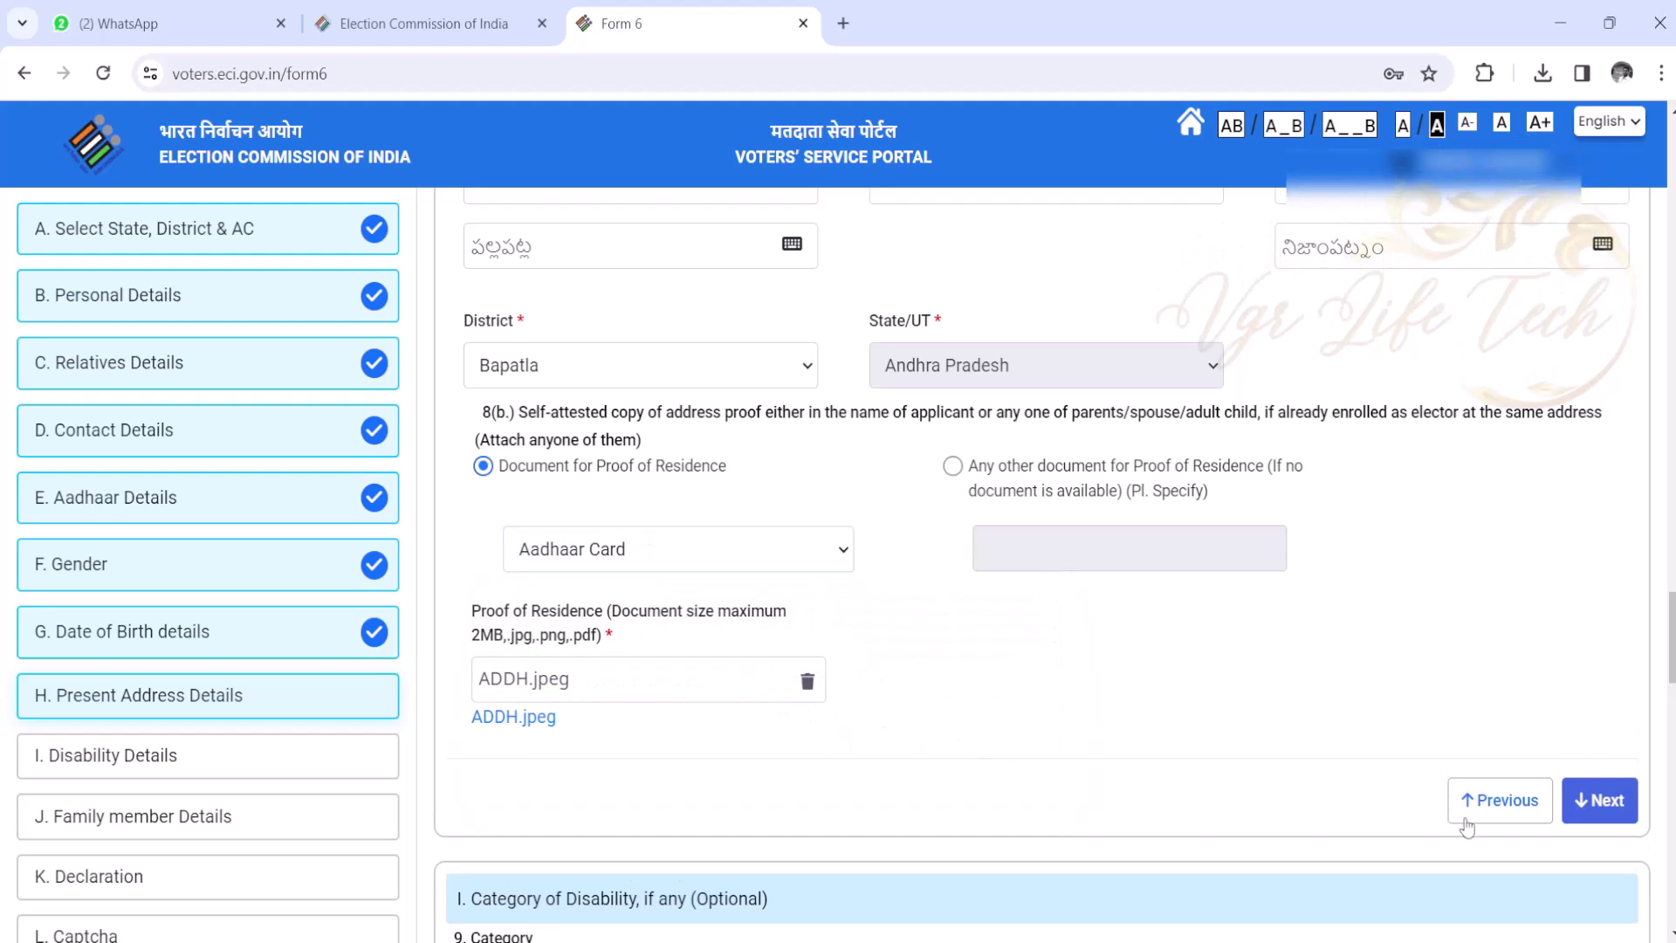
{"action": "left_click", "coordinate": [1597, 803]}
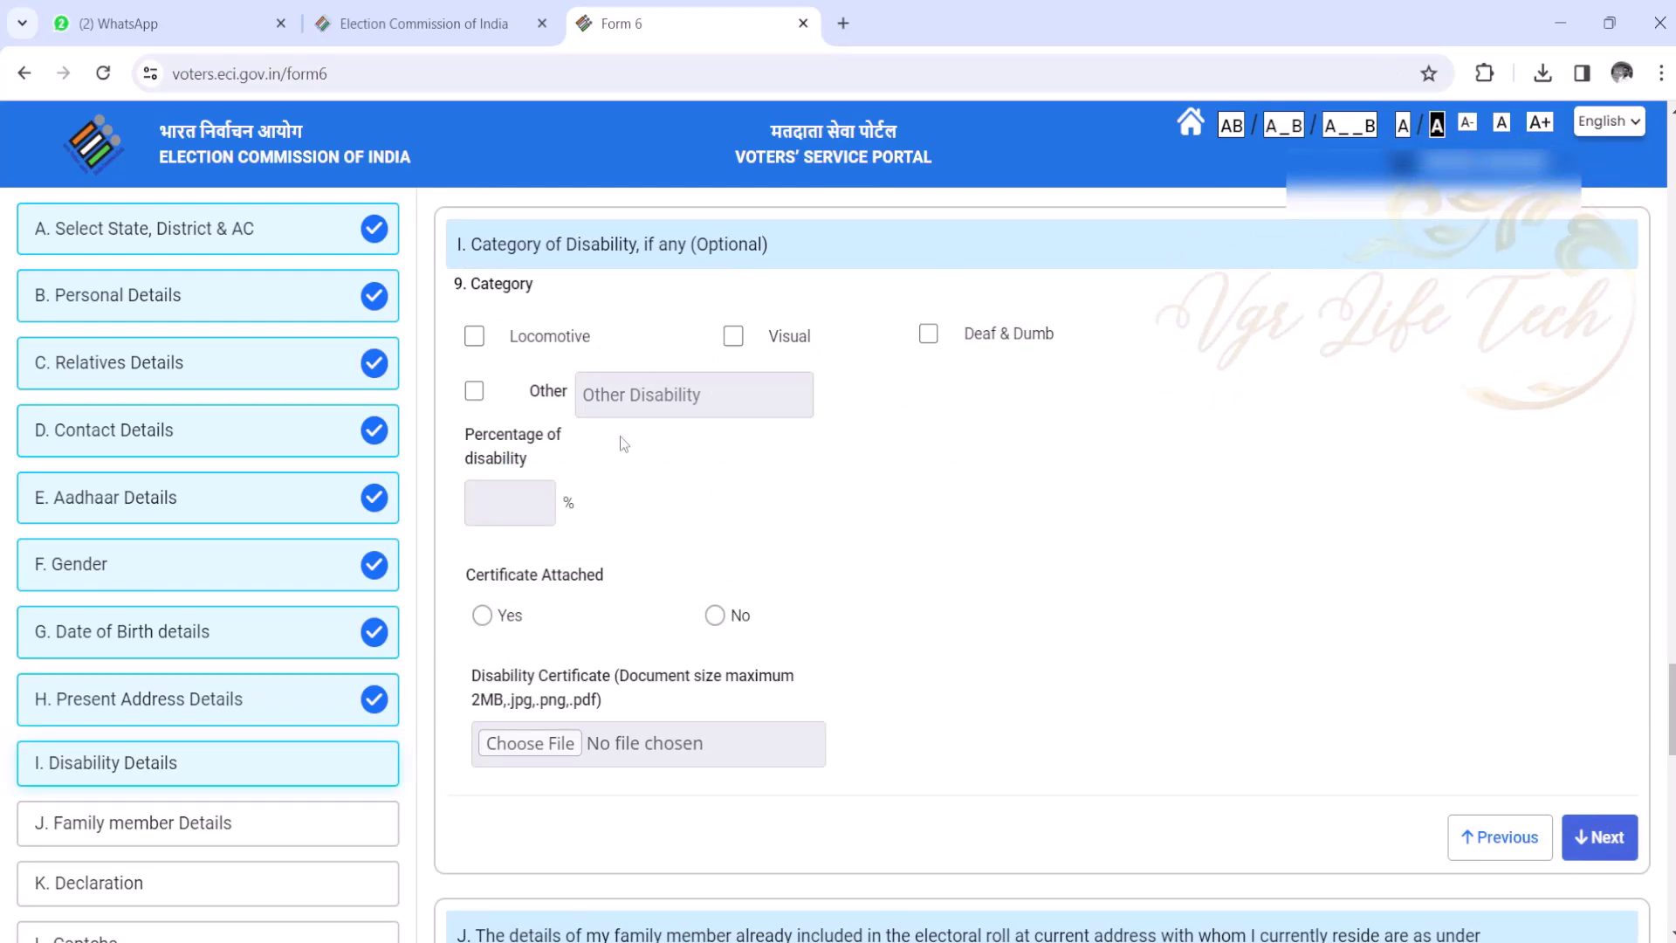
- Confirm the Disability Details and Family Member Details sections to reach the Declaration
{"action": "scroll", "coordinate": [1474, 652], "scroll_direction": "down", "scroll_amount": 4}
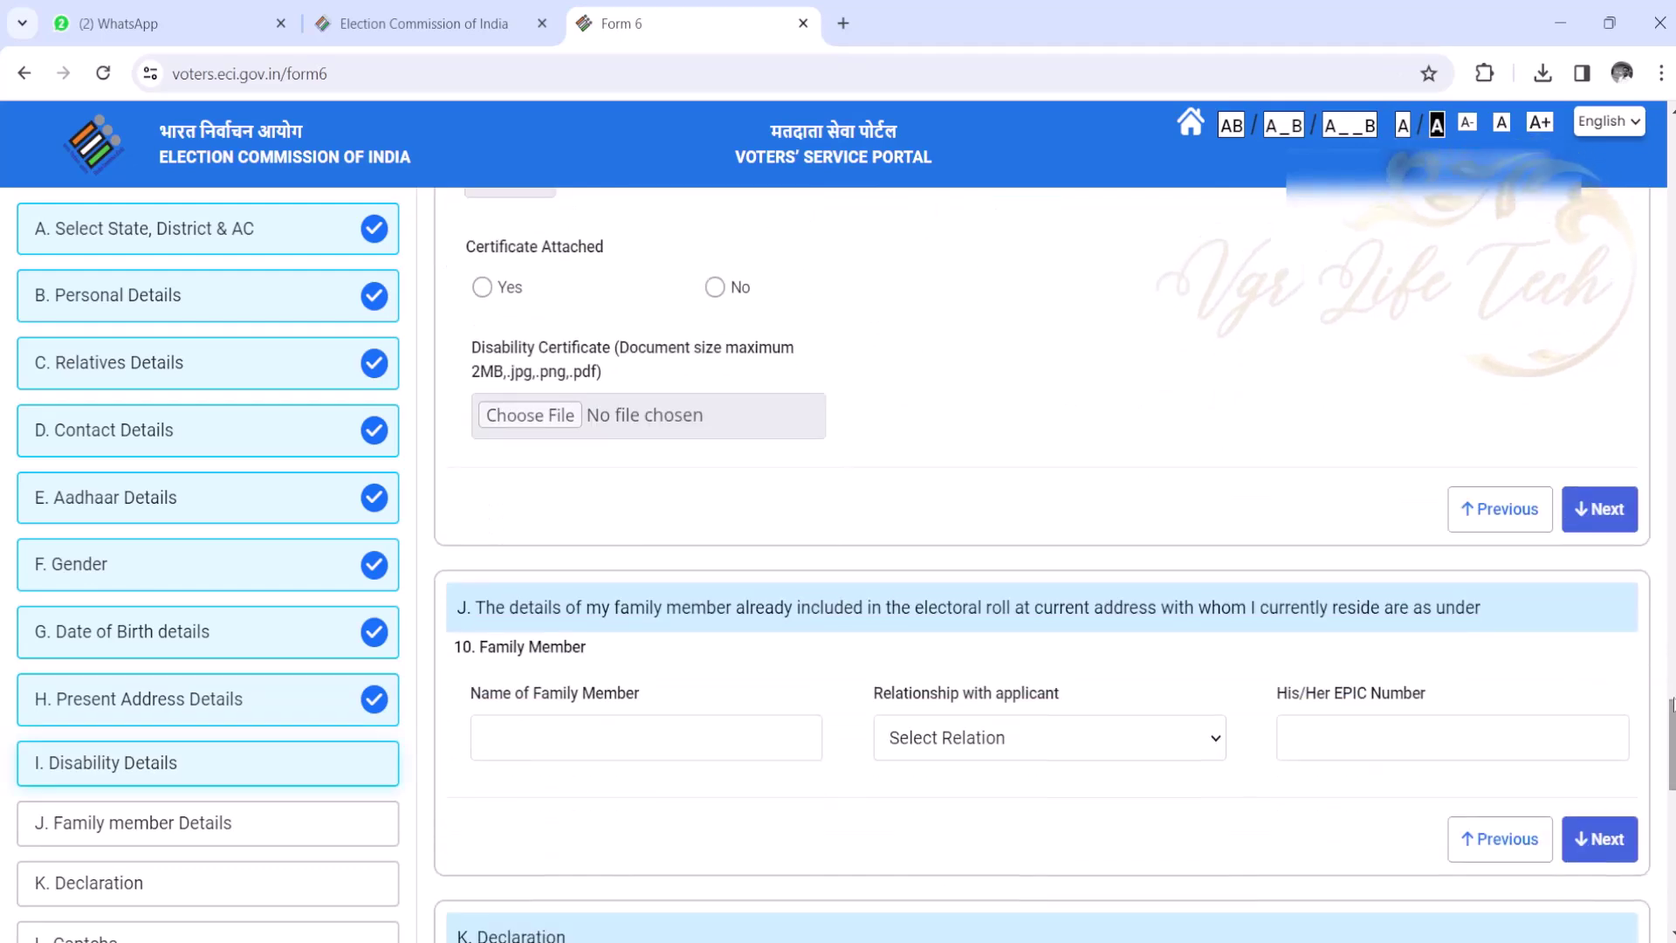
{"action": "left_click", "coordinate": [1594, 510]}
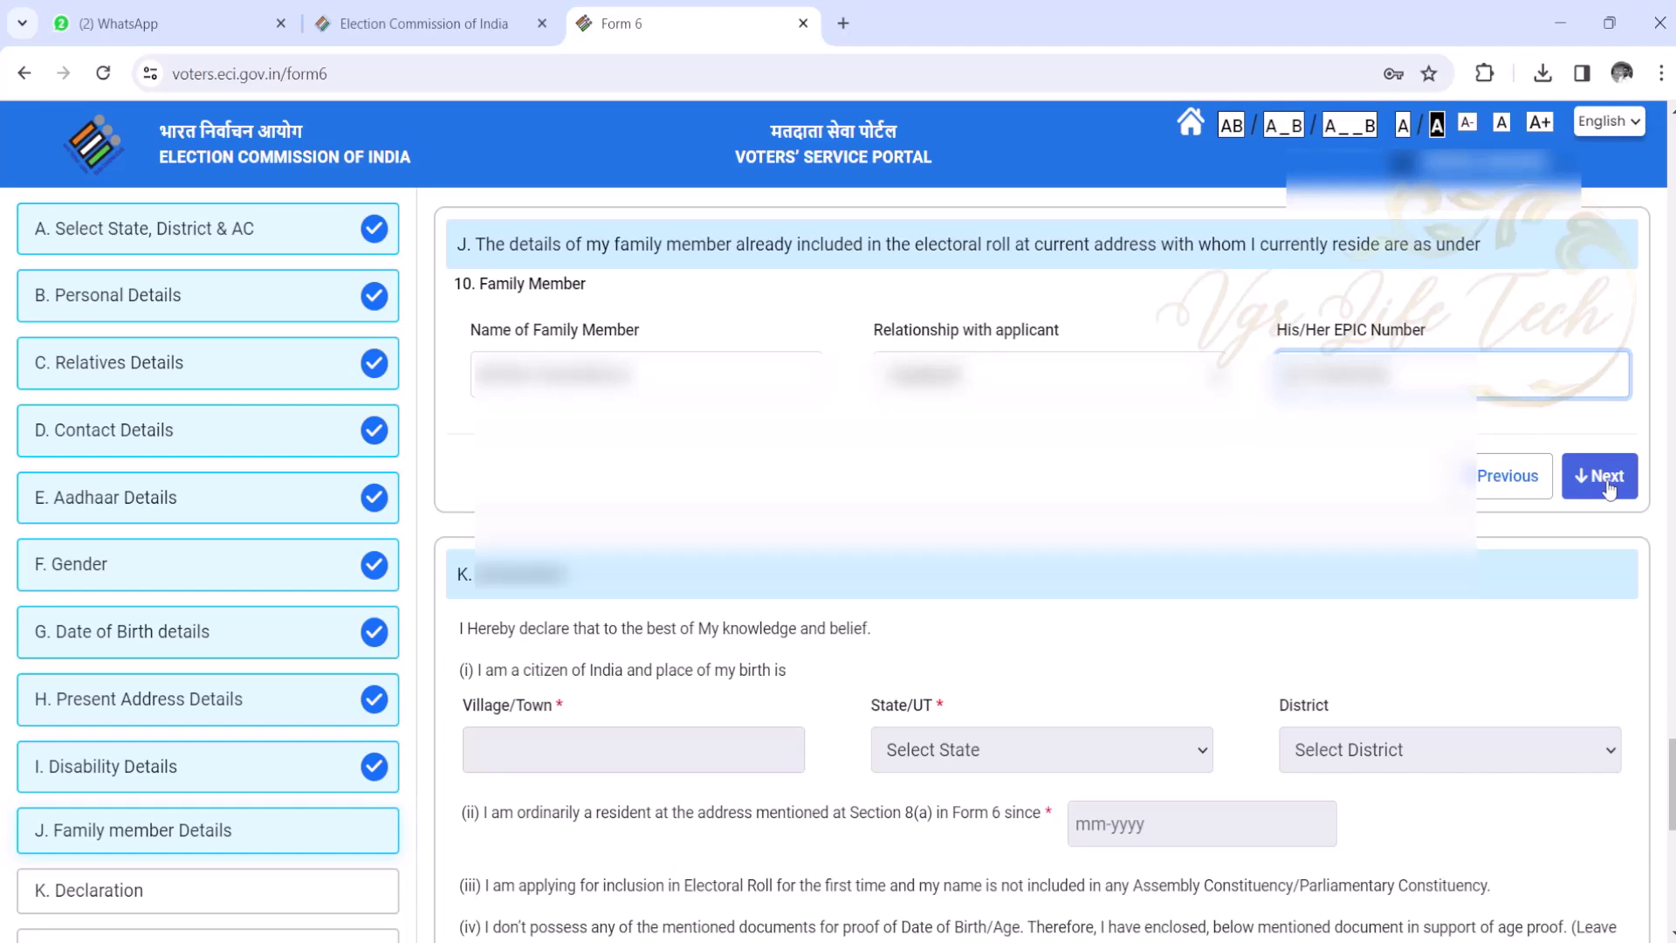
{"action": "left_click", "coordinate": [1606, 479]}
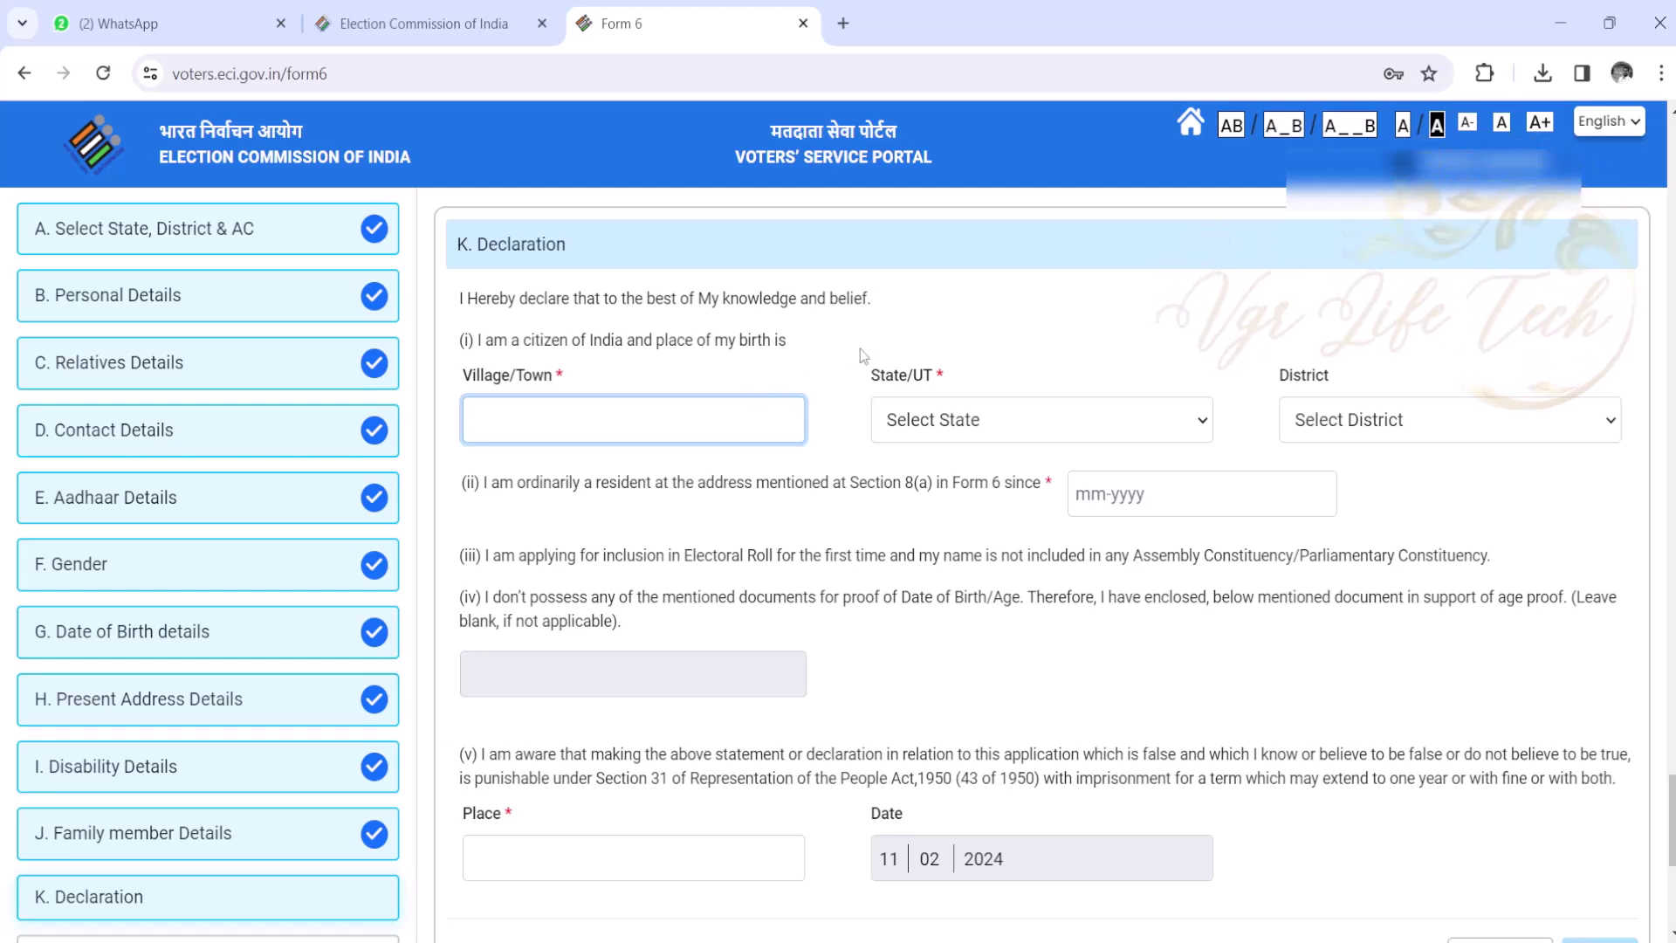
- Set birthplace to Andhra Pradesh, Bapatla district, resident since February 2024
{"action": "left_click", "coordinate": [936, 440]}
{"action": "left_click", "coordinate": [950, 501]}
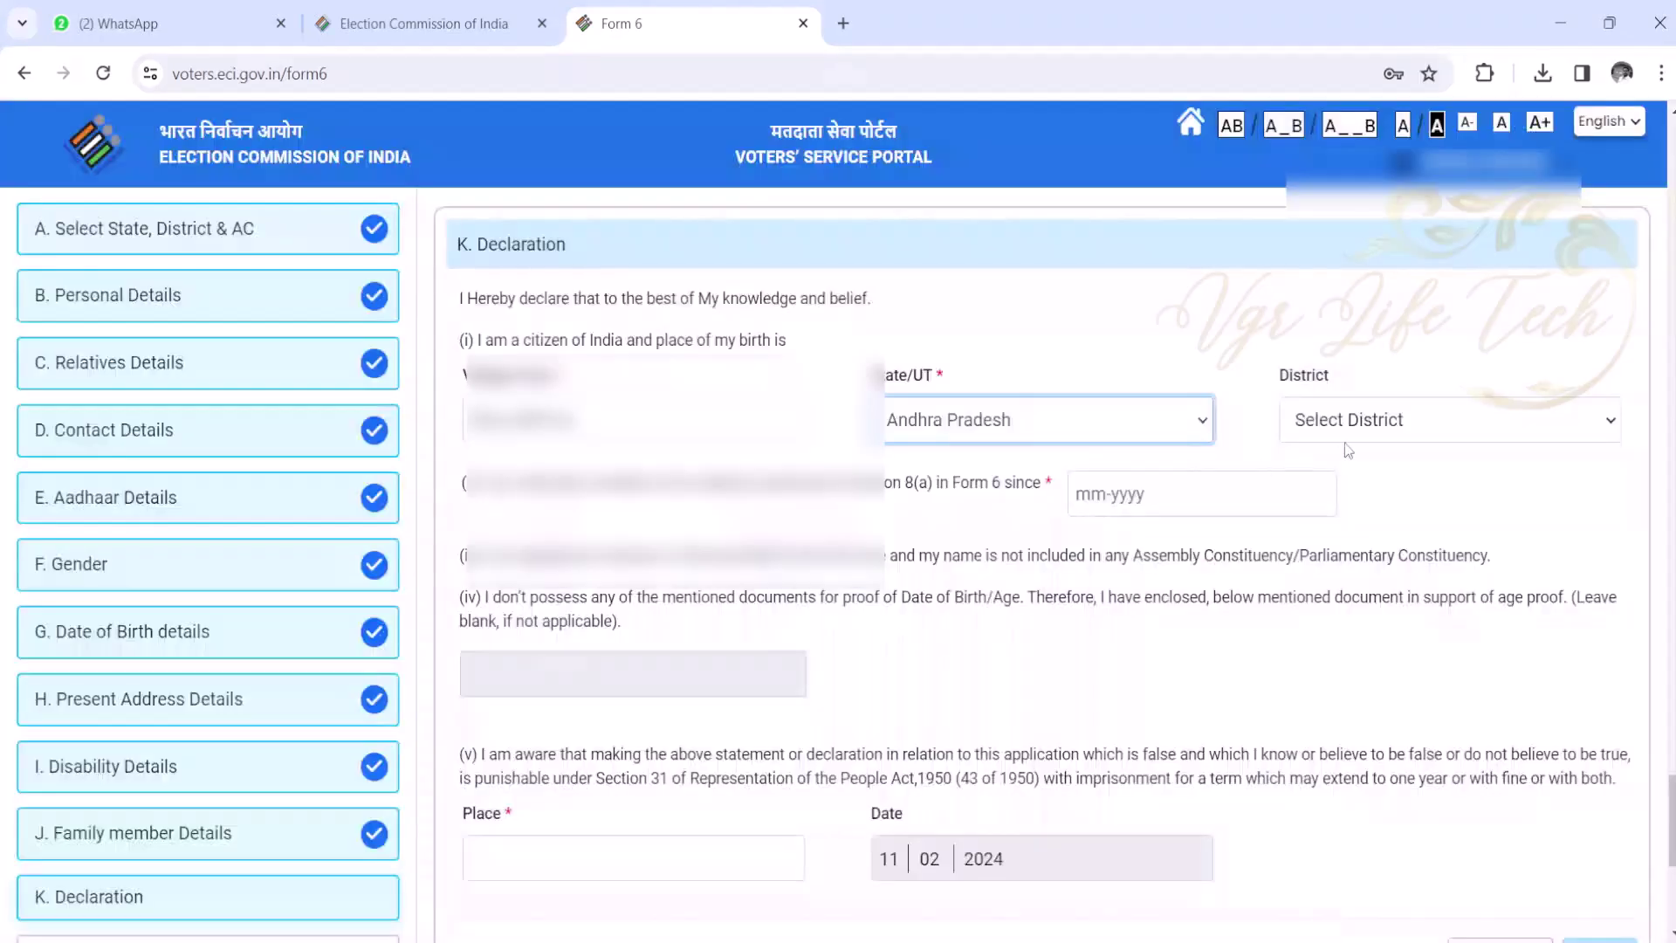
{"action": "left_click", "coordinate": [1349, 432]}
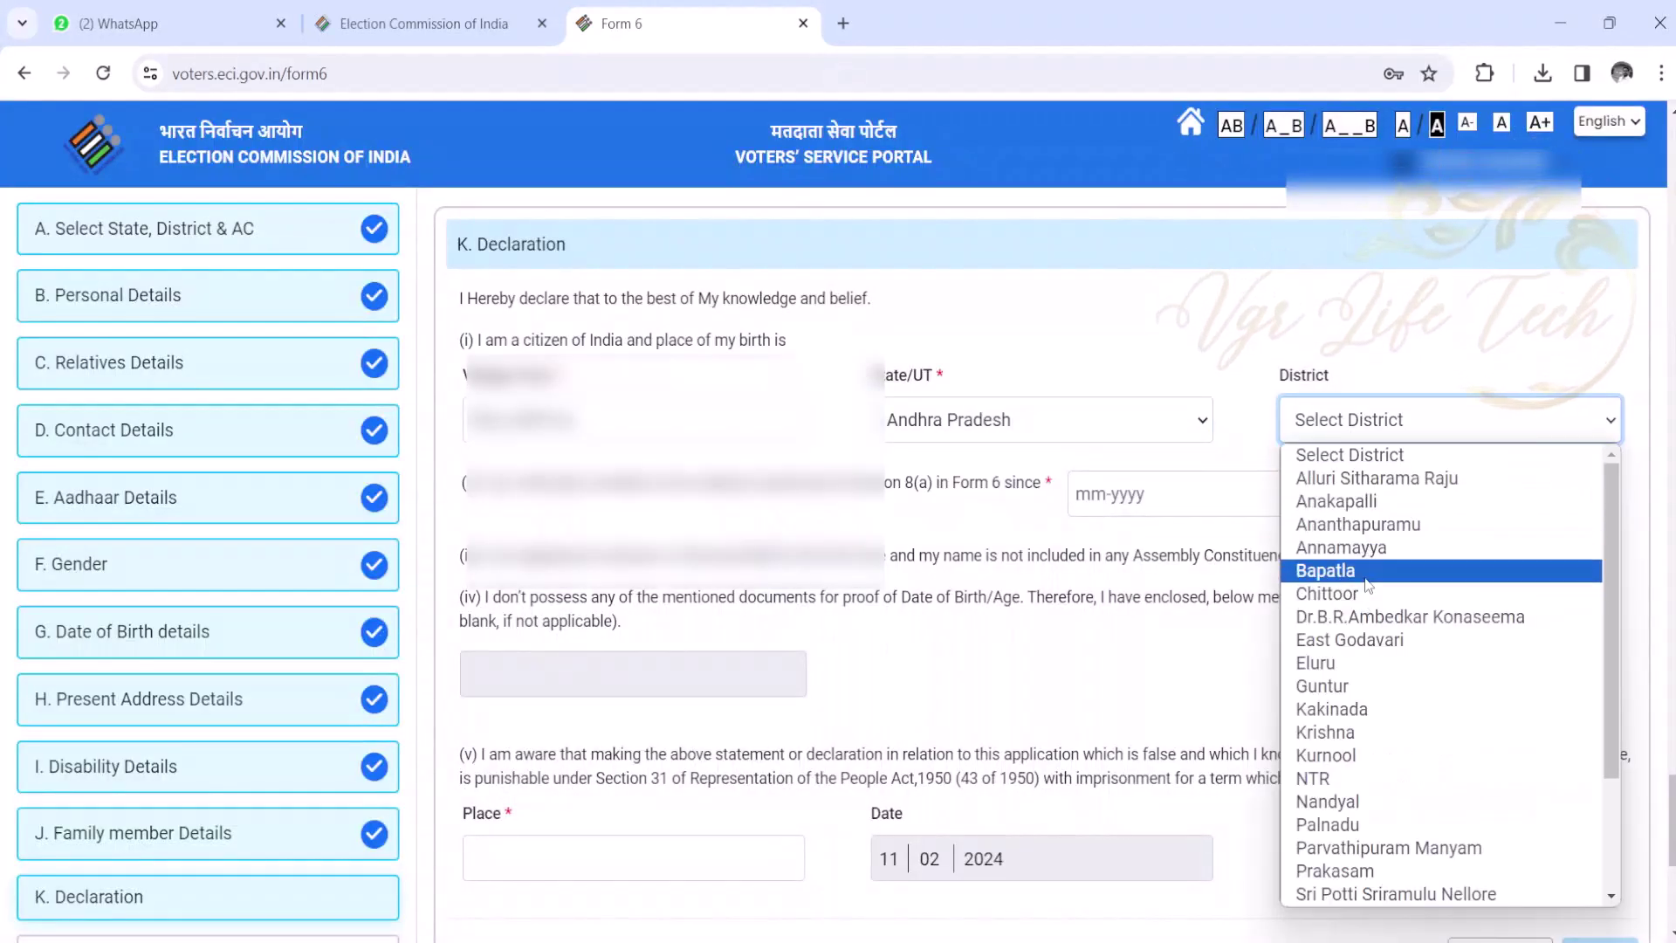
{"action": "left_click", "coordinate": [1327, 570]}
{"action": "left_click", "coordinate": [1305, 493]}
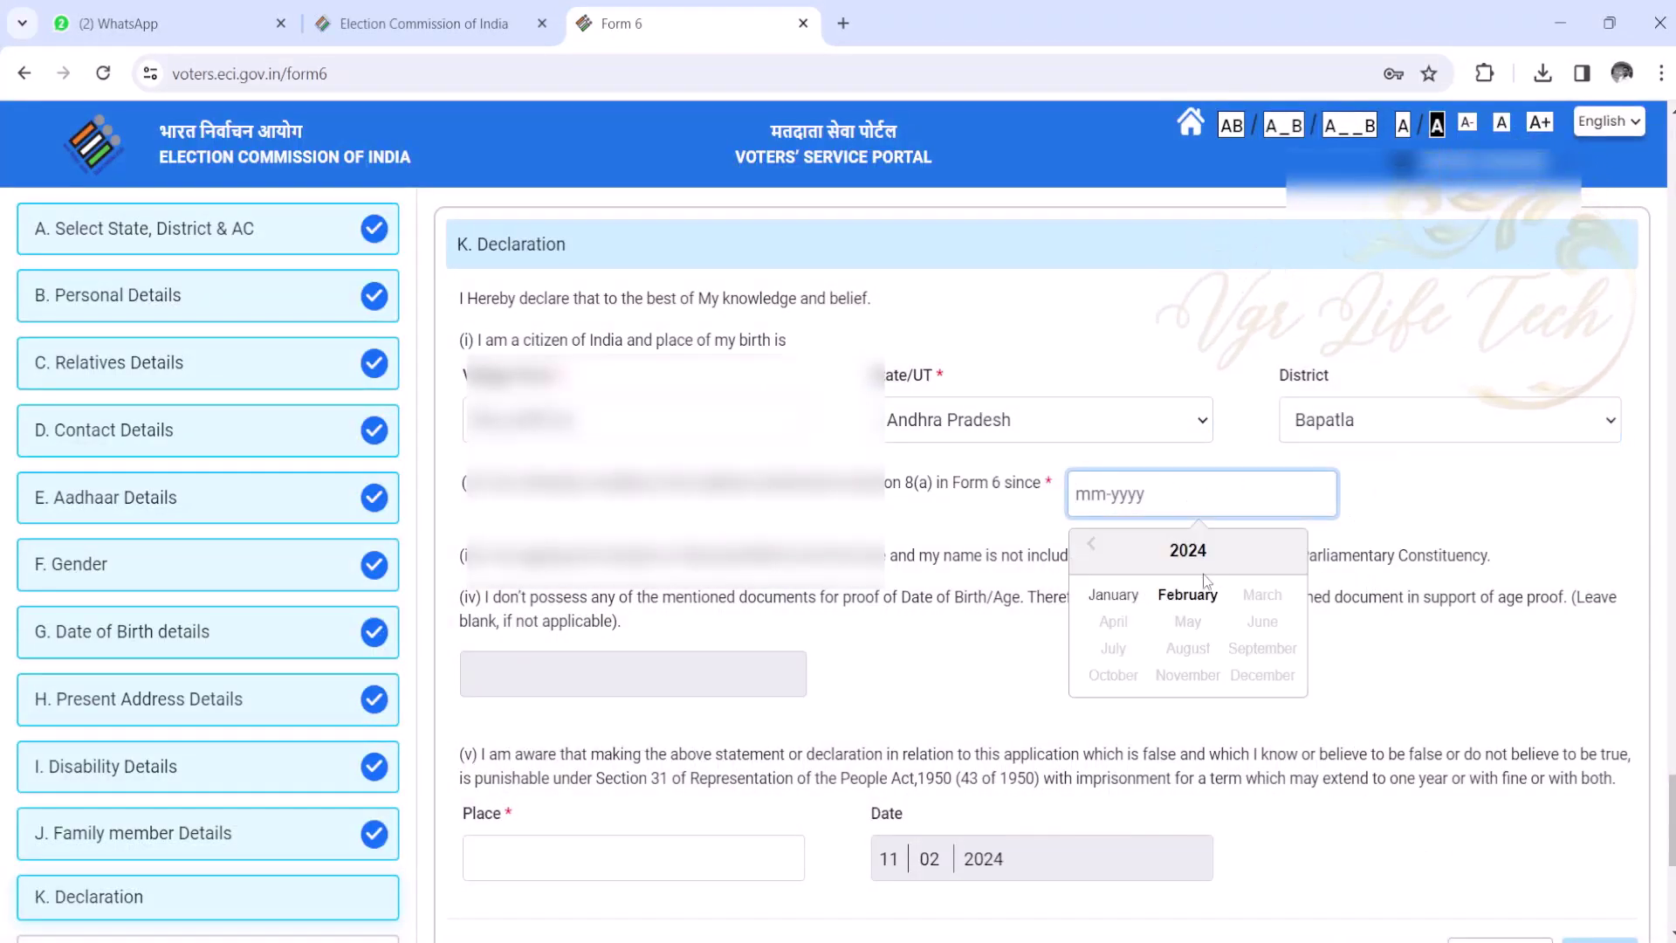
{"action": "left_click", "coordinate": [1188, 596]}
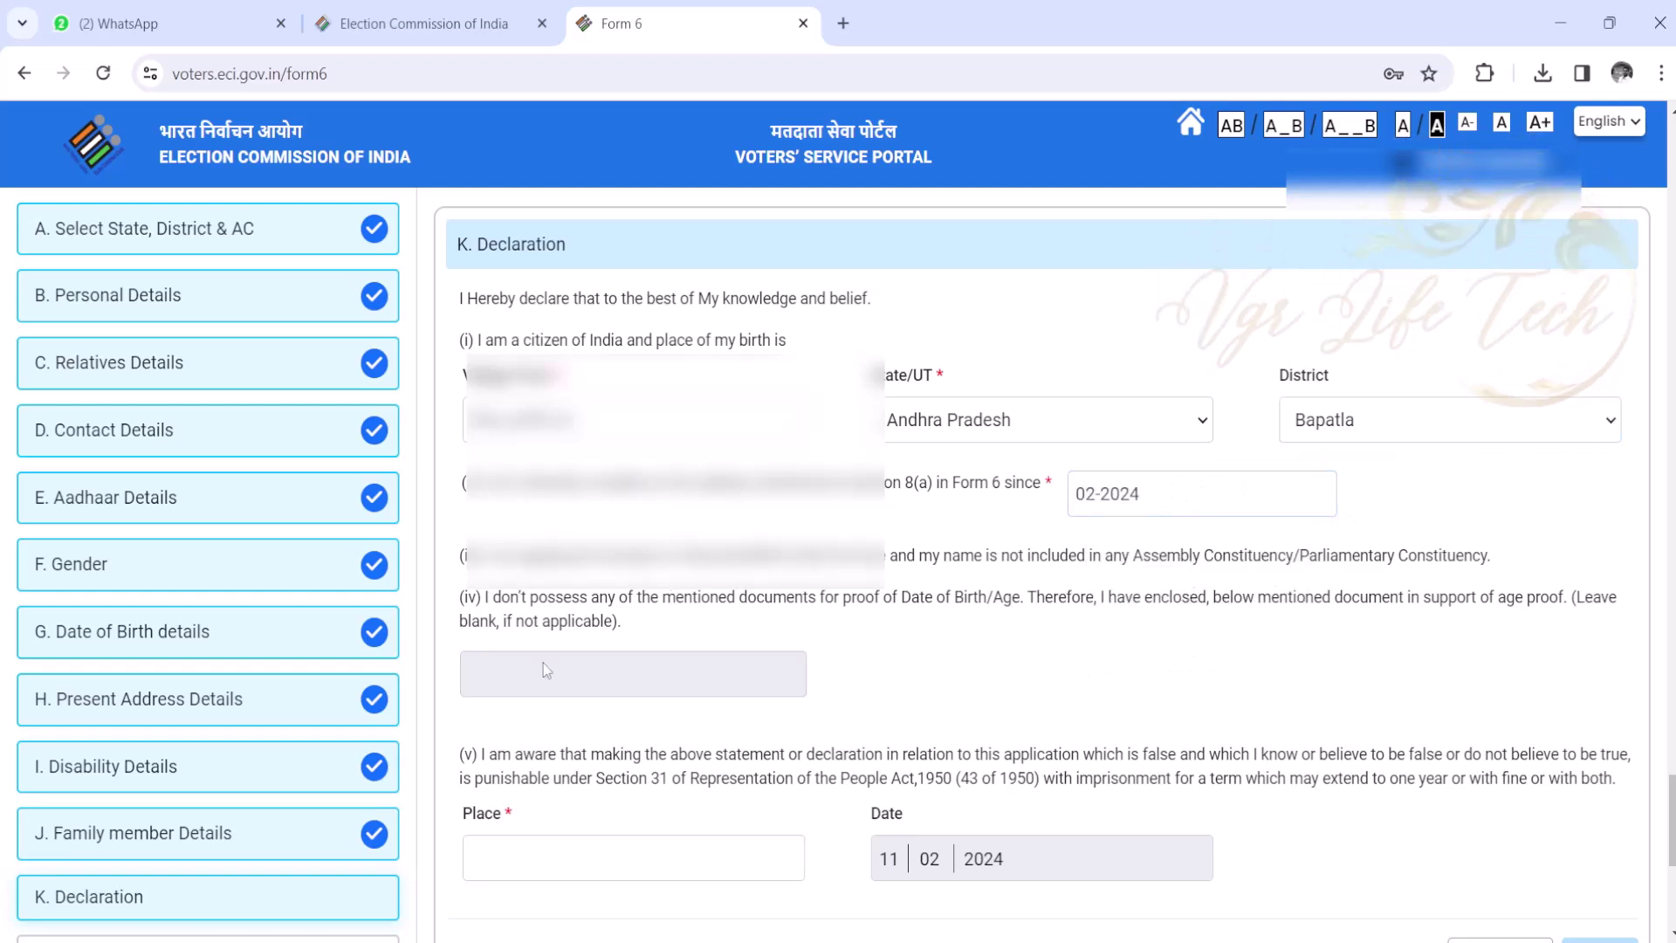
{"action": "scroll", "coordinate": [1160, 609], "scroll_direction": "down", "scroll_amount": 5}
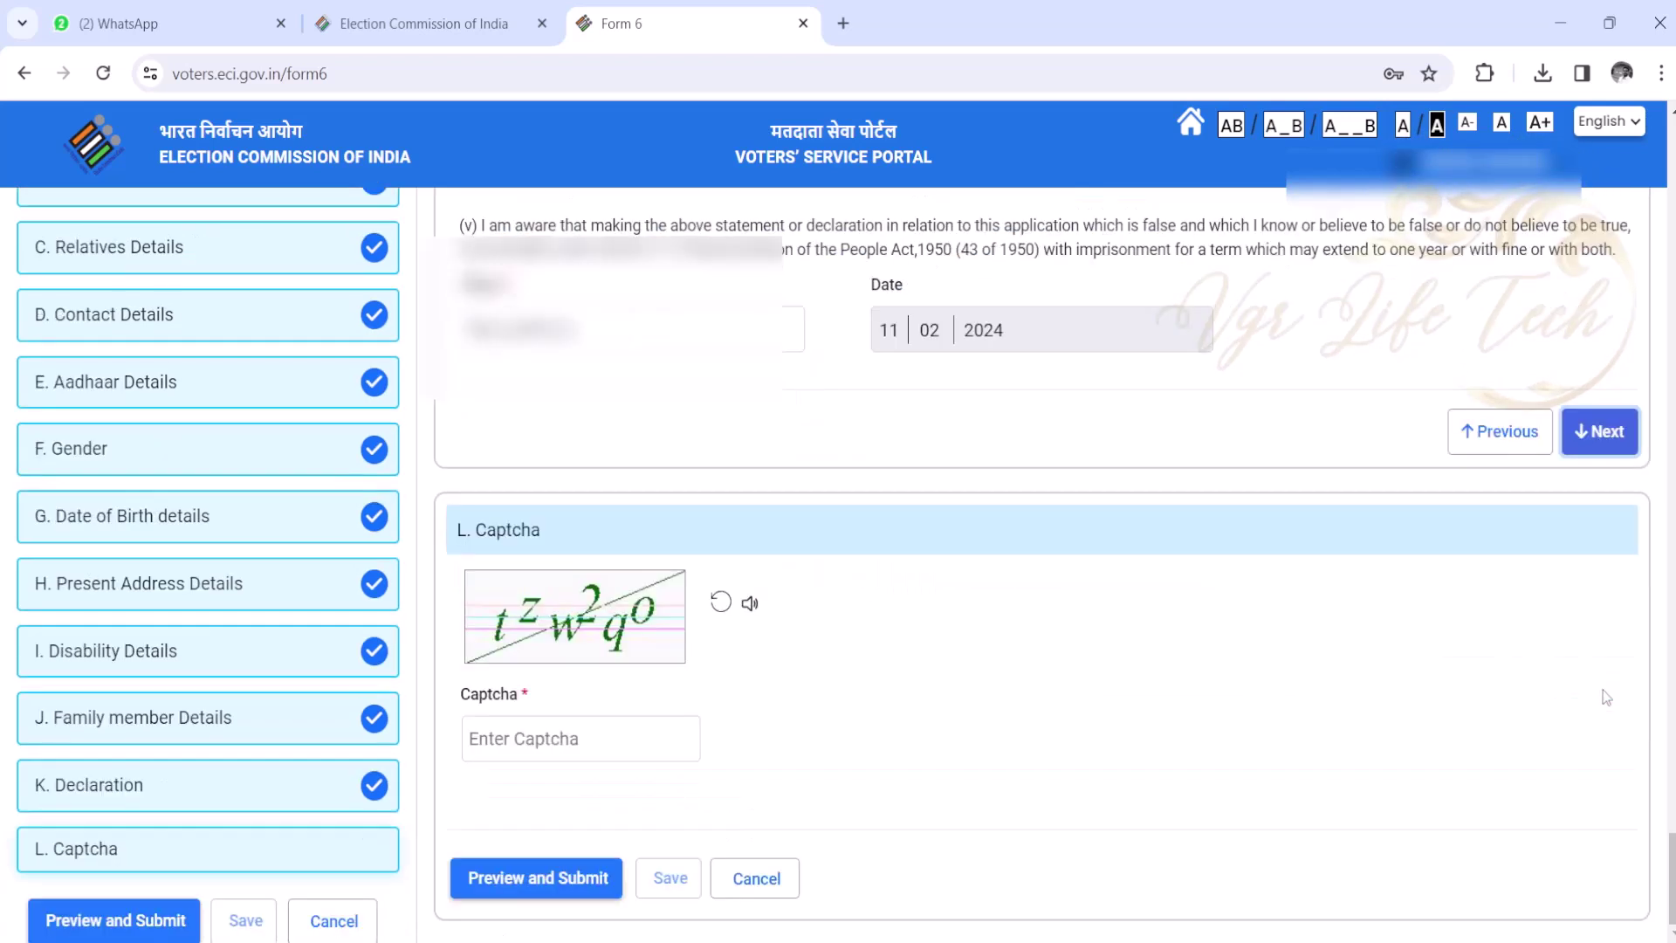
- Refresh and enter the displayed captcha code, then preview the Form 6 application
{"action": "left_click", "coordinate": [578, 733]}
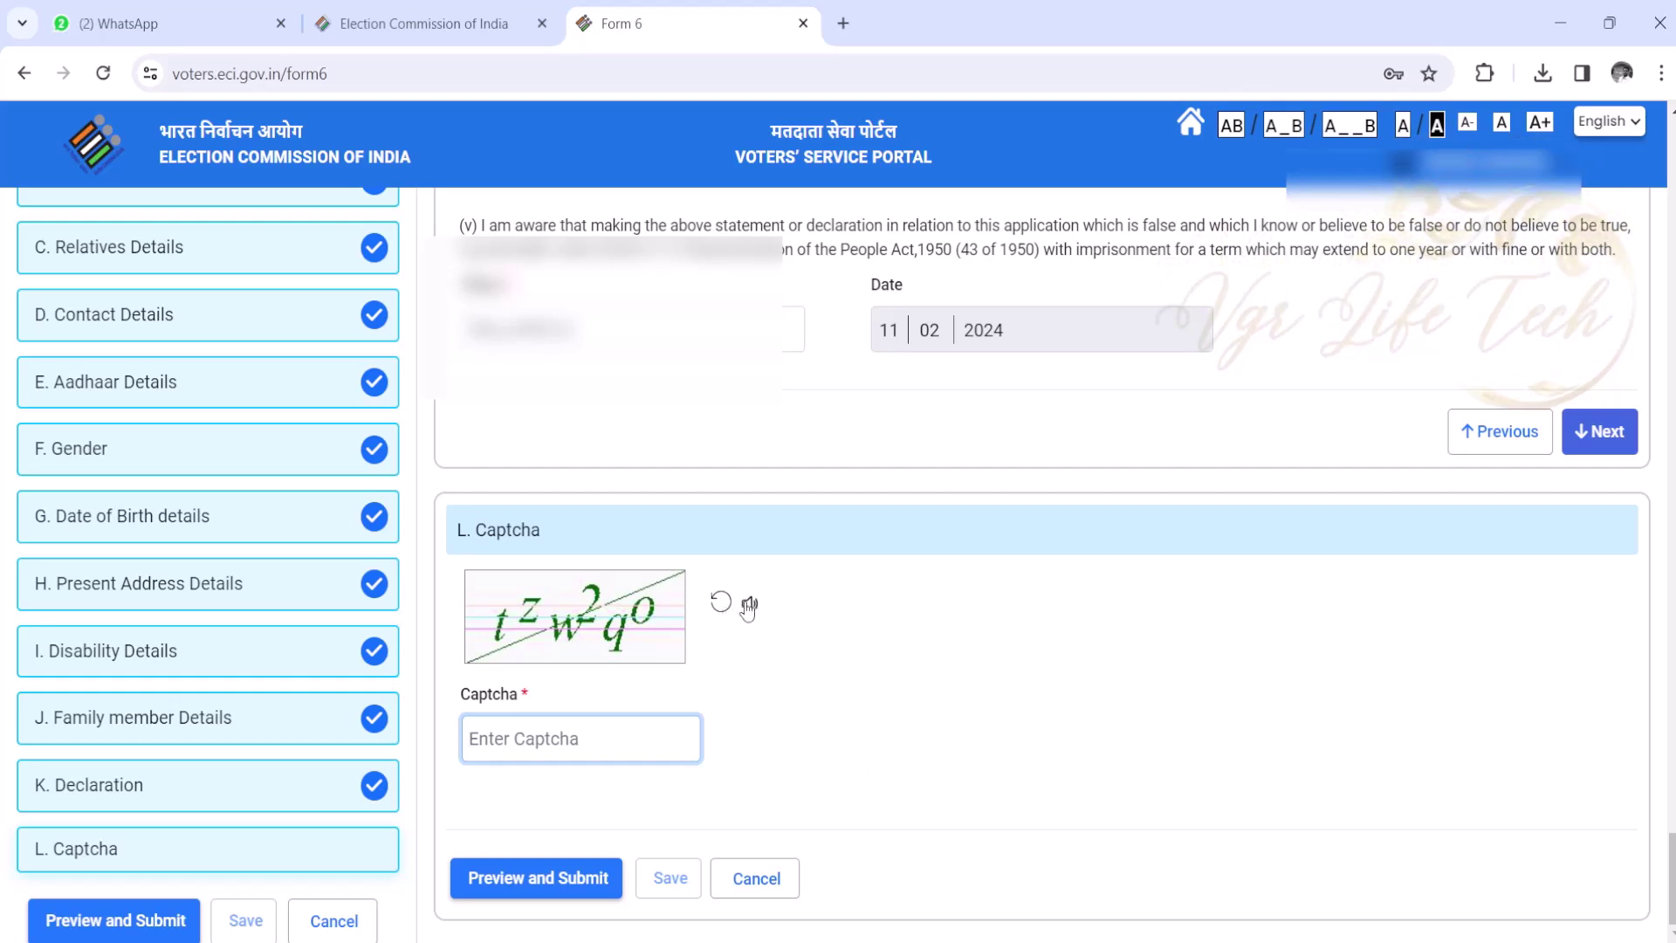
{"action": "left_click", "coordinate": [653, 742]}
{"action": "type", "text": "mej1xn"}
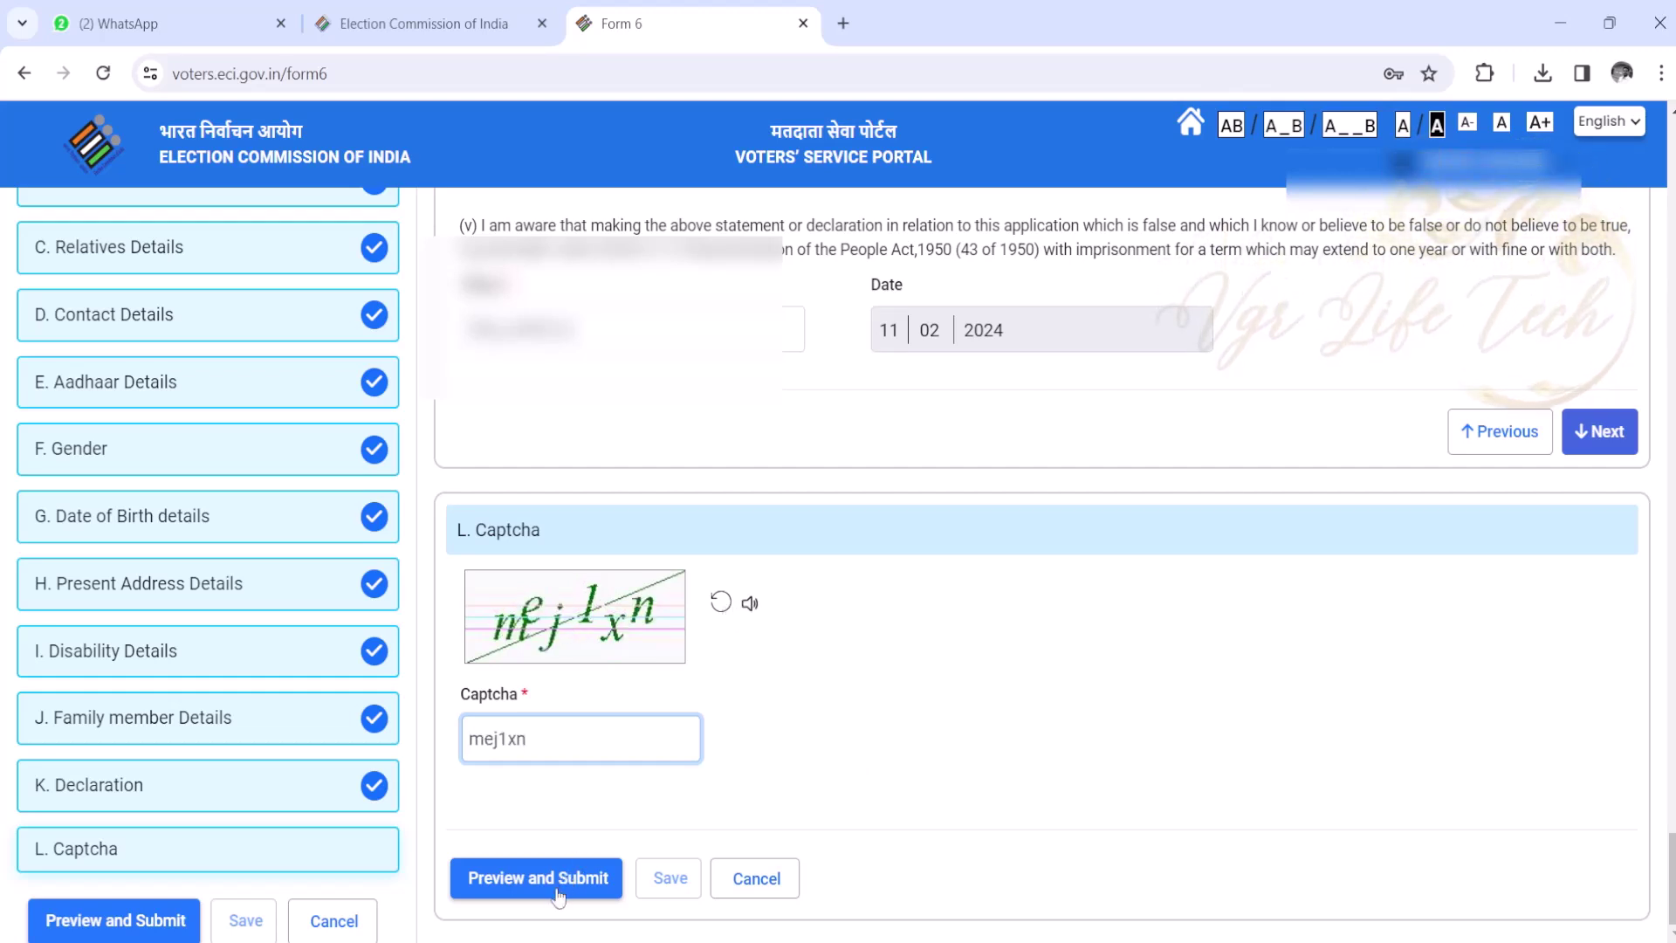
{"action": "left_click", "coordinate": [535, 877]}
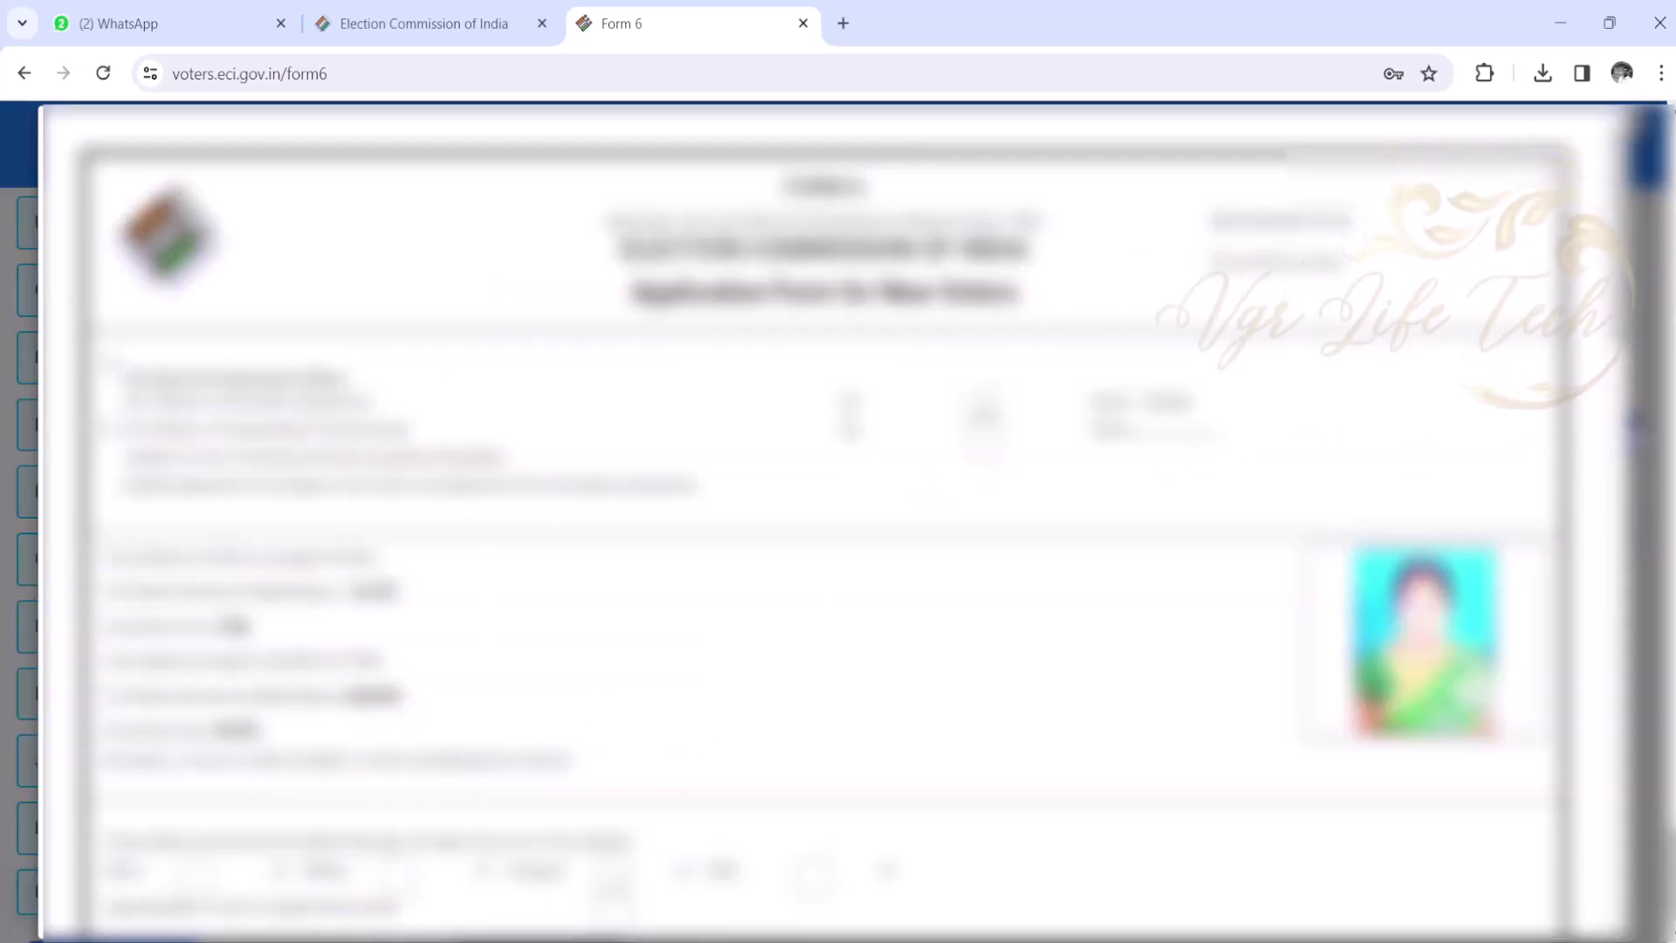
- Review the Form 6 preview, submit it and confirm with YES
{"action": "scroll", "coordinate": [820, 524], "scroll_direction": "down", "scroll_amount": 1}
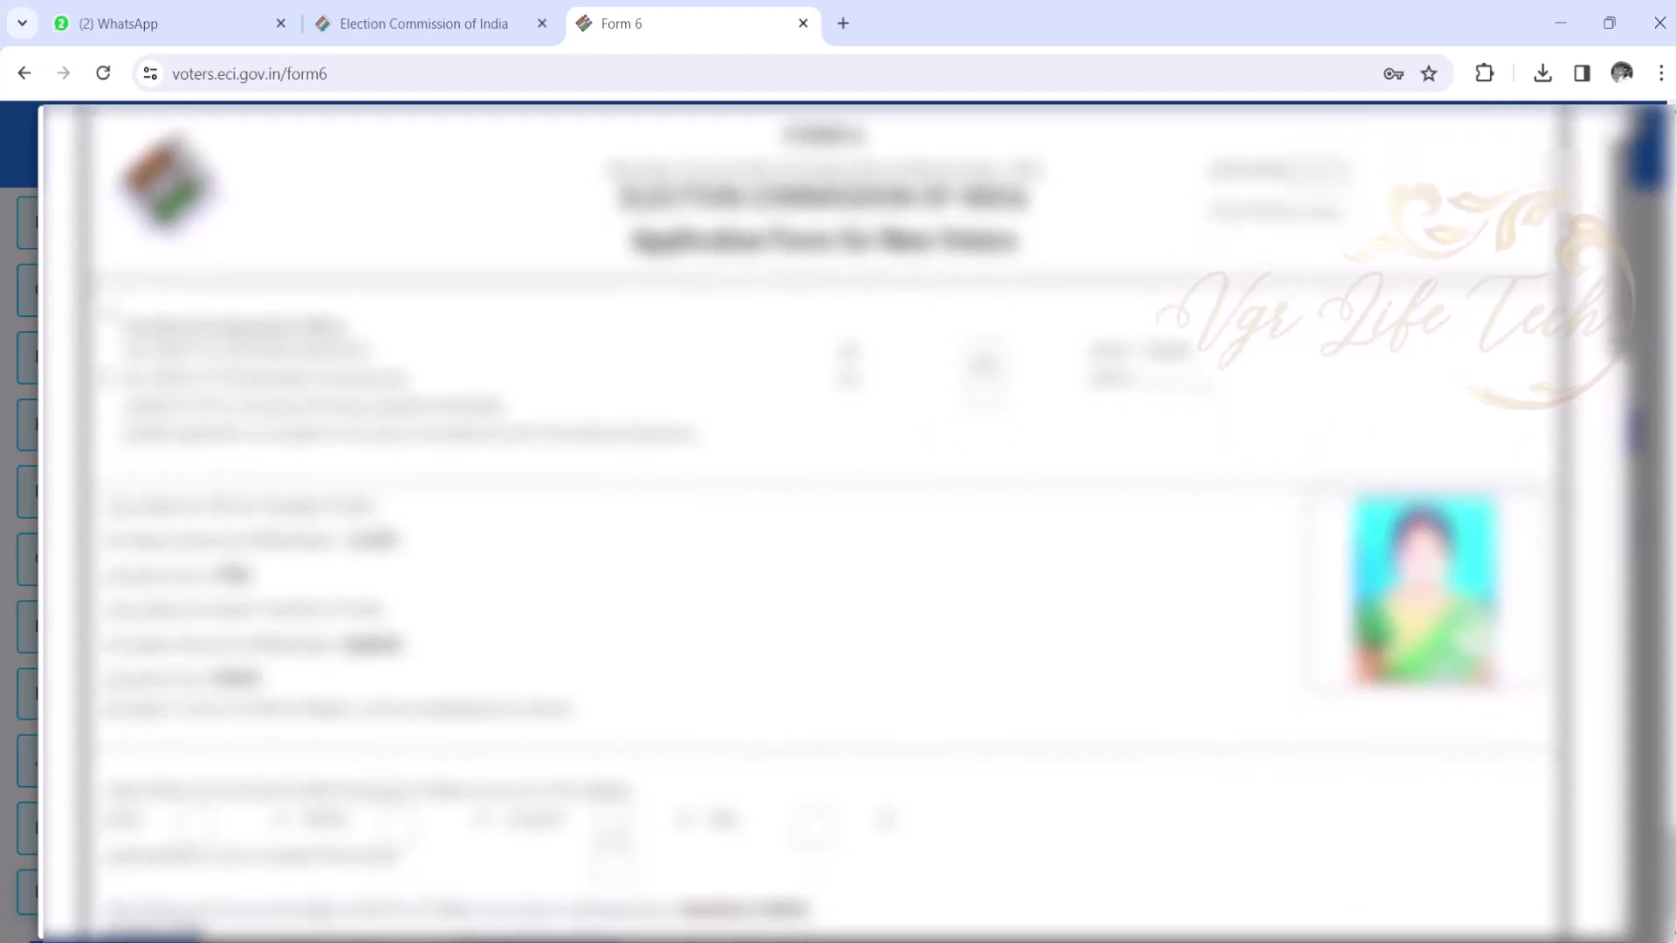
{"action": "scroll", "coordinate": [820, 524], "scroll_direction": "down", "scroll_amount": 3}
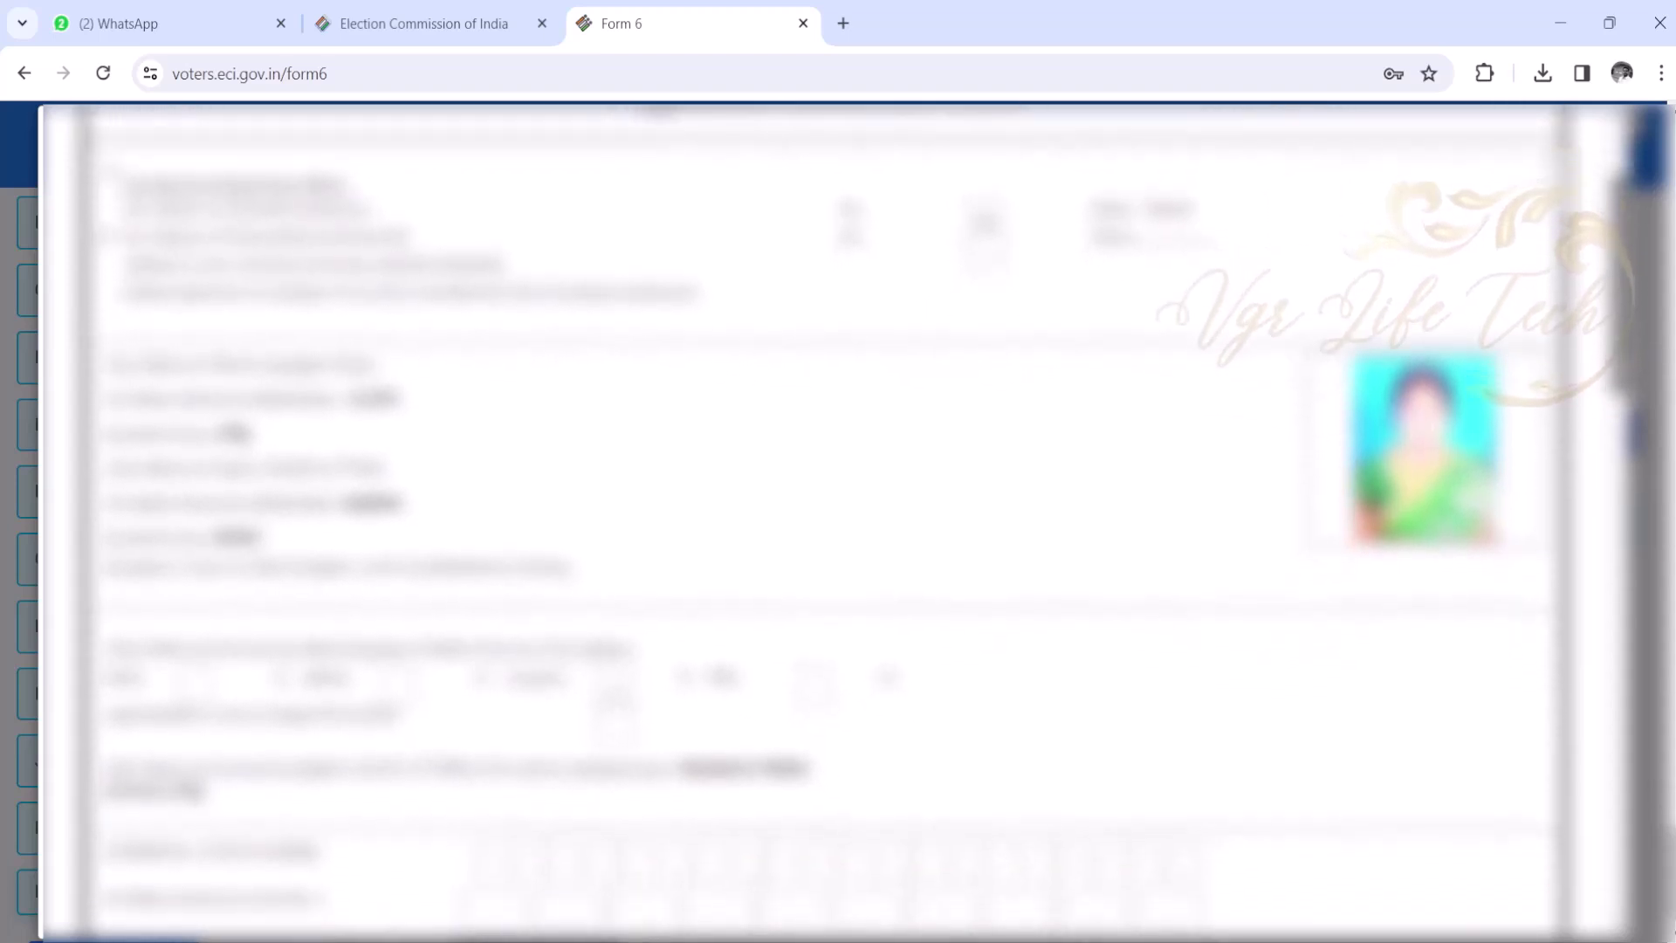
{"action": "scroll", "coordinate": [820, 523], "scroll_direction": "down", "scroll_amount": 6}
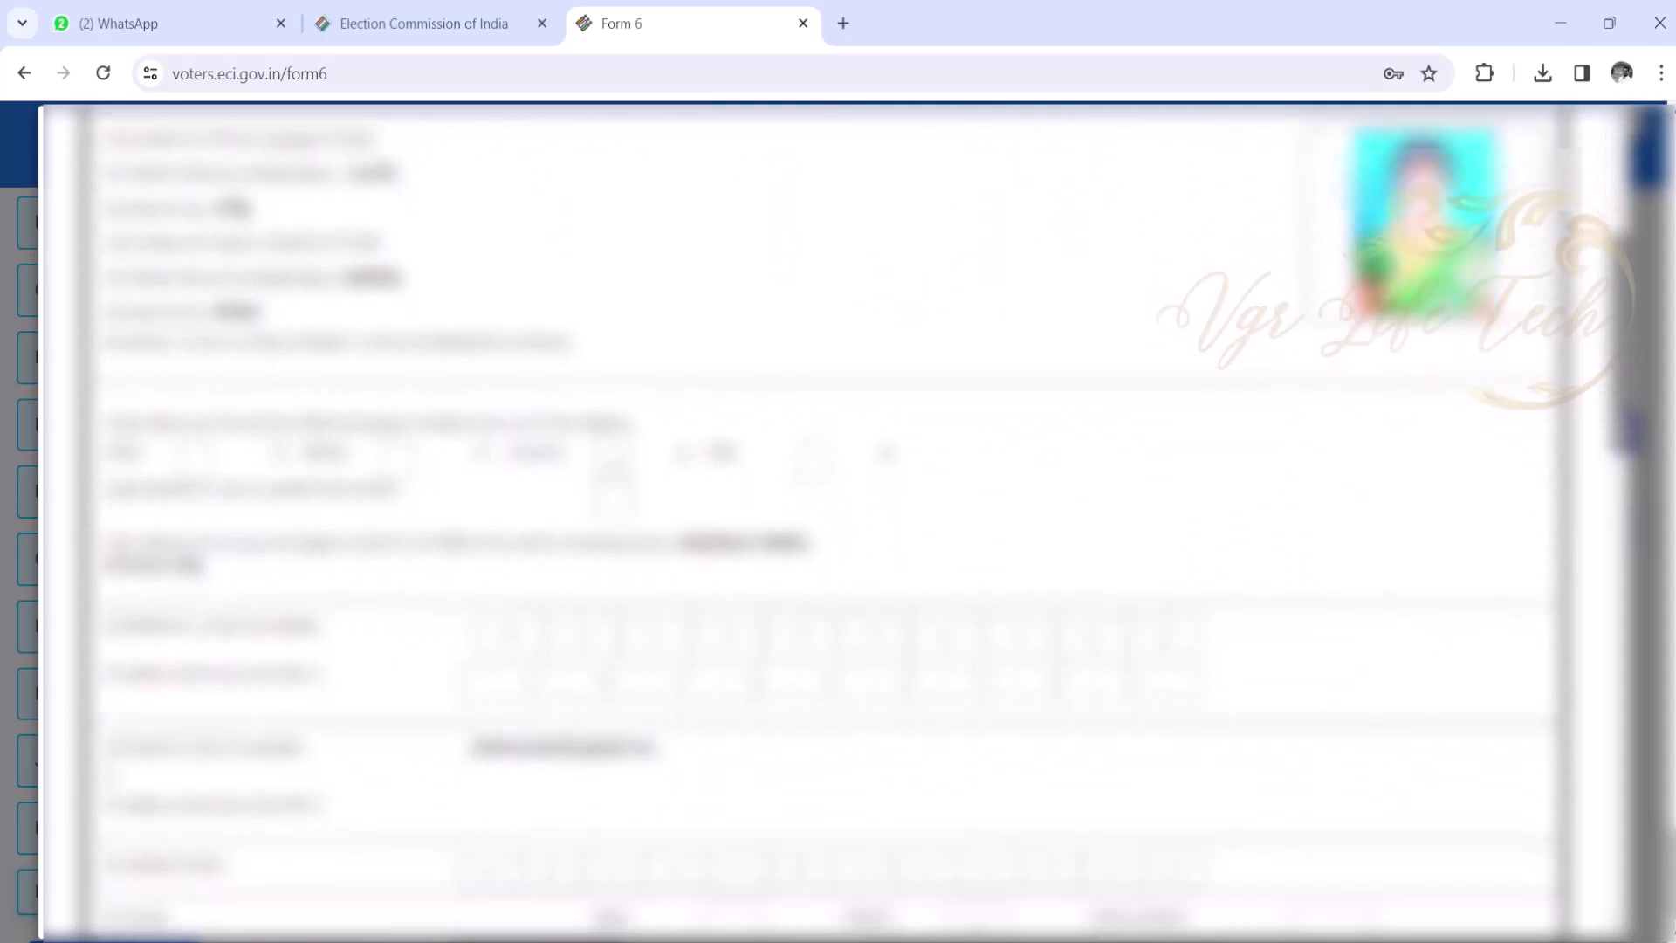
{"action": "scroll", "coordinate": [820, 524], "scroll_direction": "down", "scroll_amount": 10}
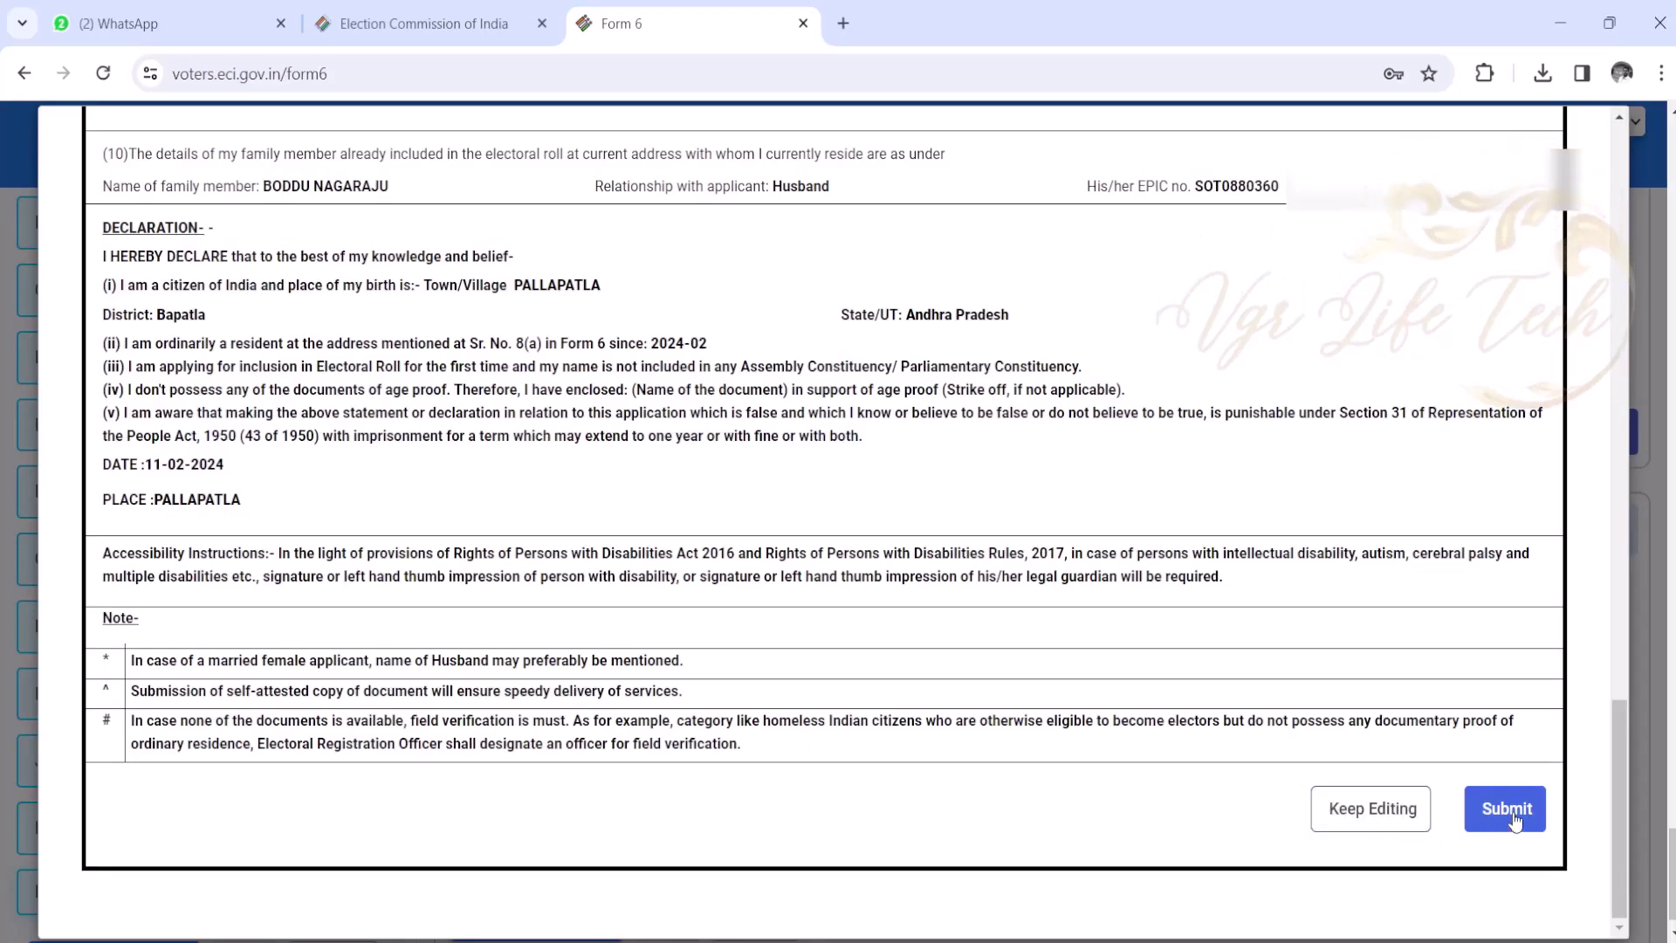
{"action": "left_click_drag", "start_coordinate": [1616, 812], "coordinate": [1669, 851]}
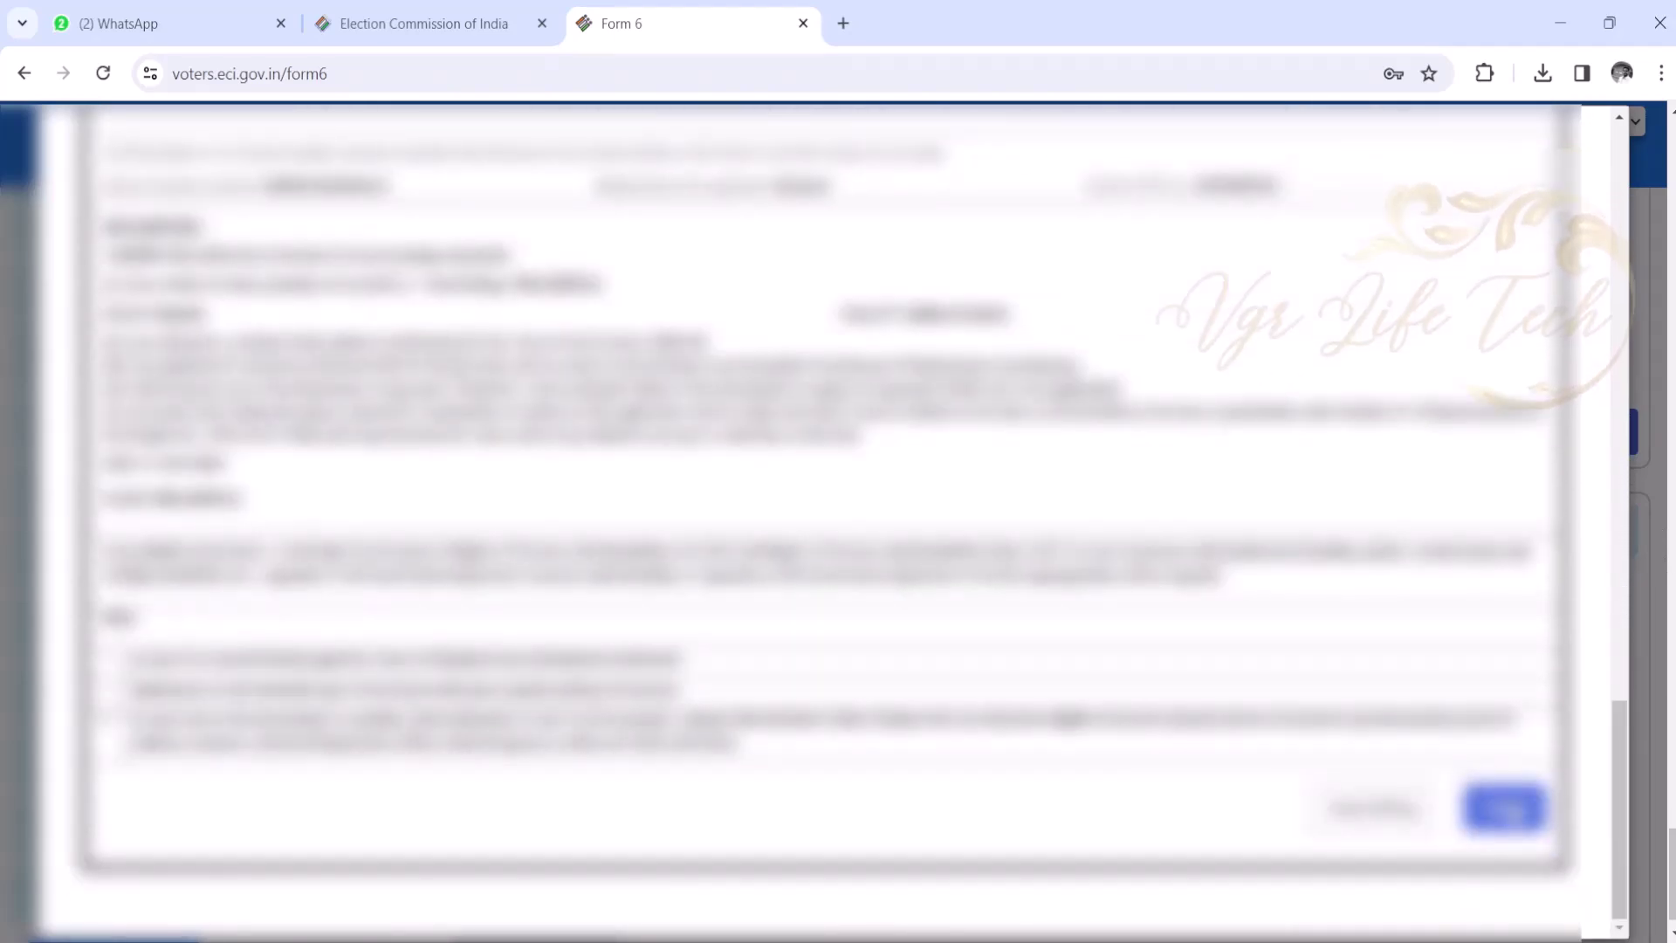
{"action": "left_click", "coordinate": [1503, 806]}
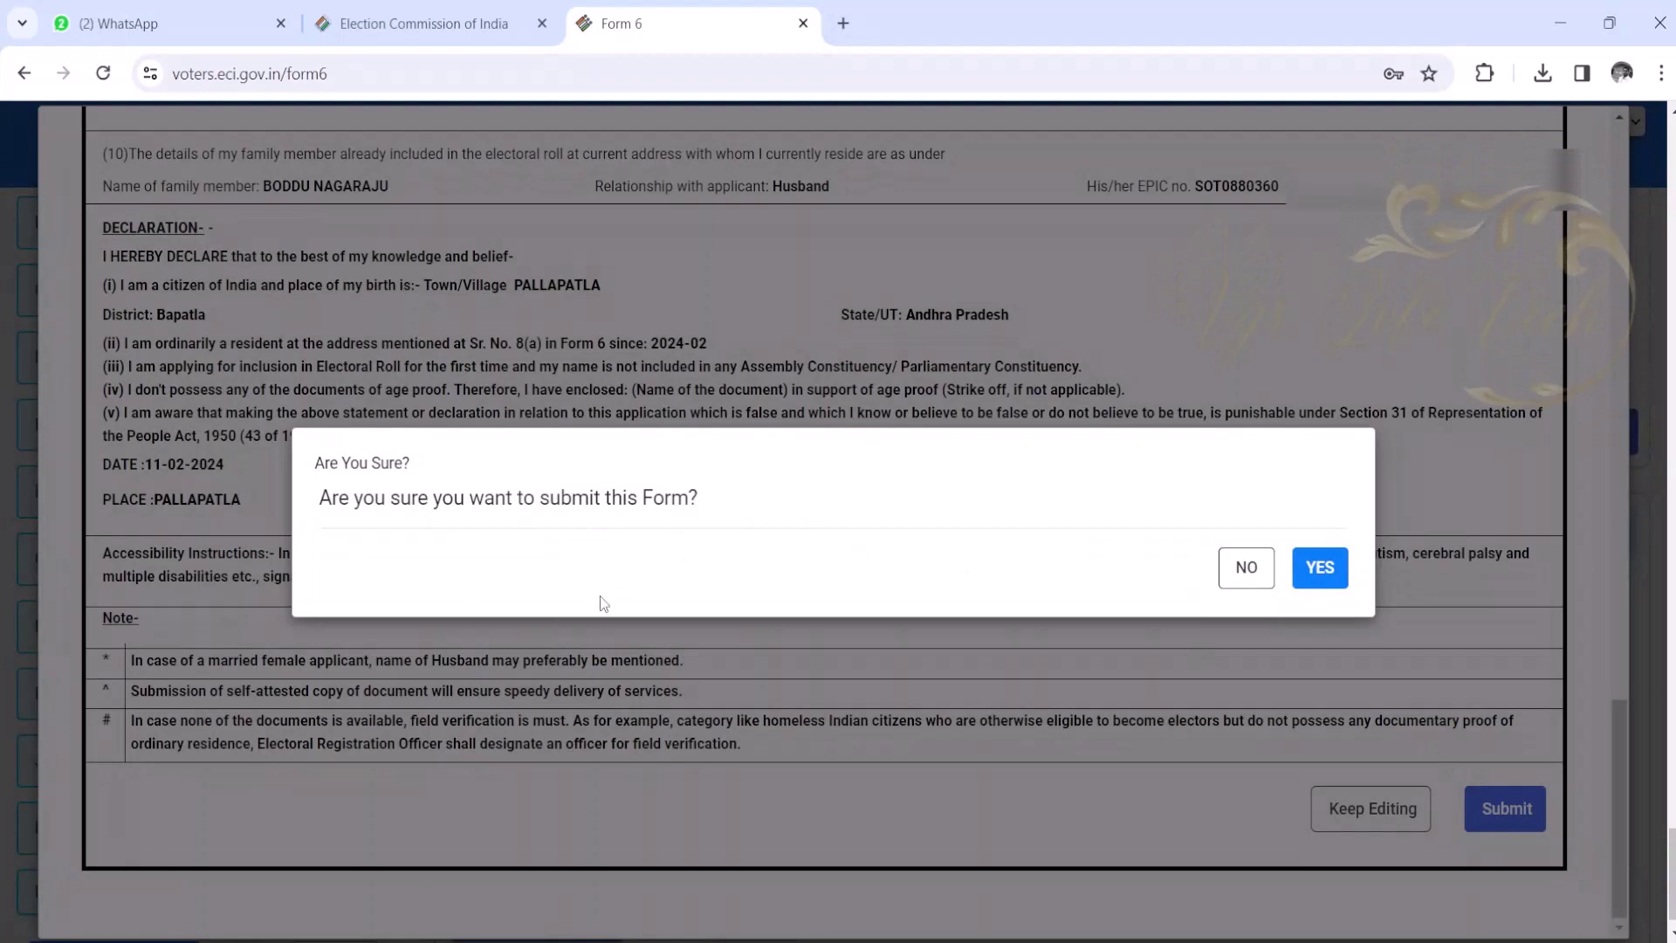
{"action": "left_click", "coordinate": [1313, 568]}
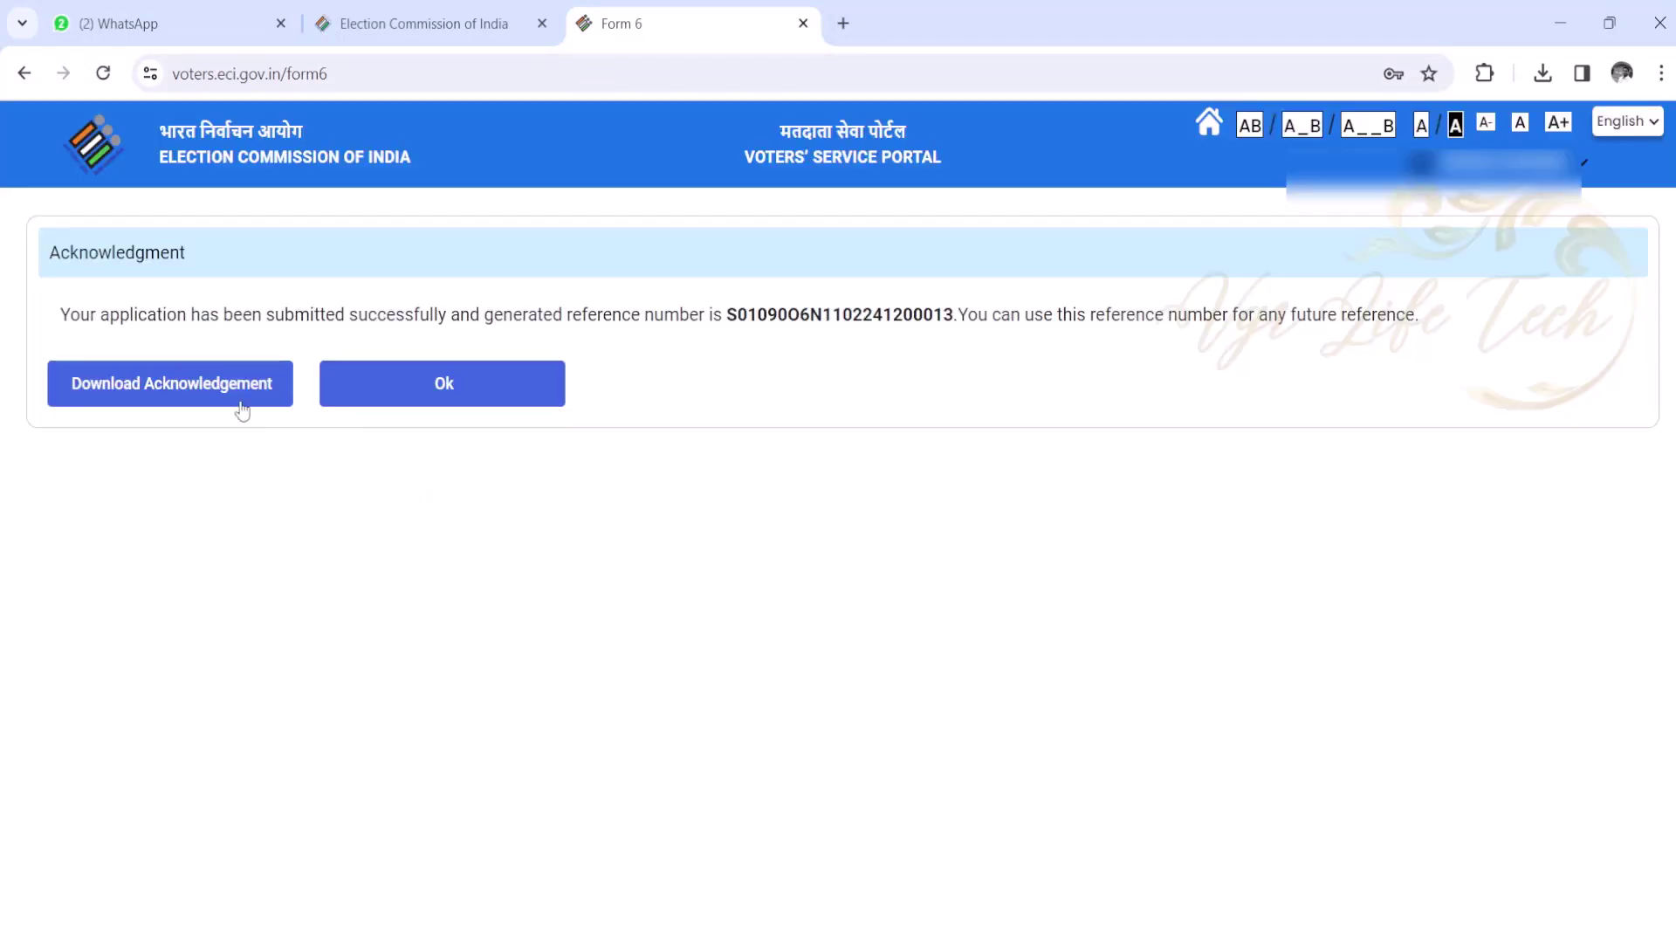
- Download the acknowledgement PDF, then return to the portal home page with Ok
{"action": "left_click", "coordinate": [242, 403]}
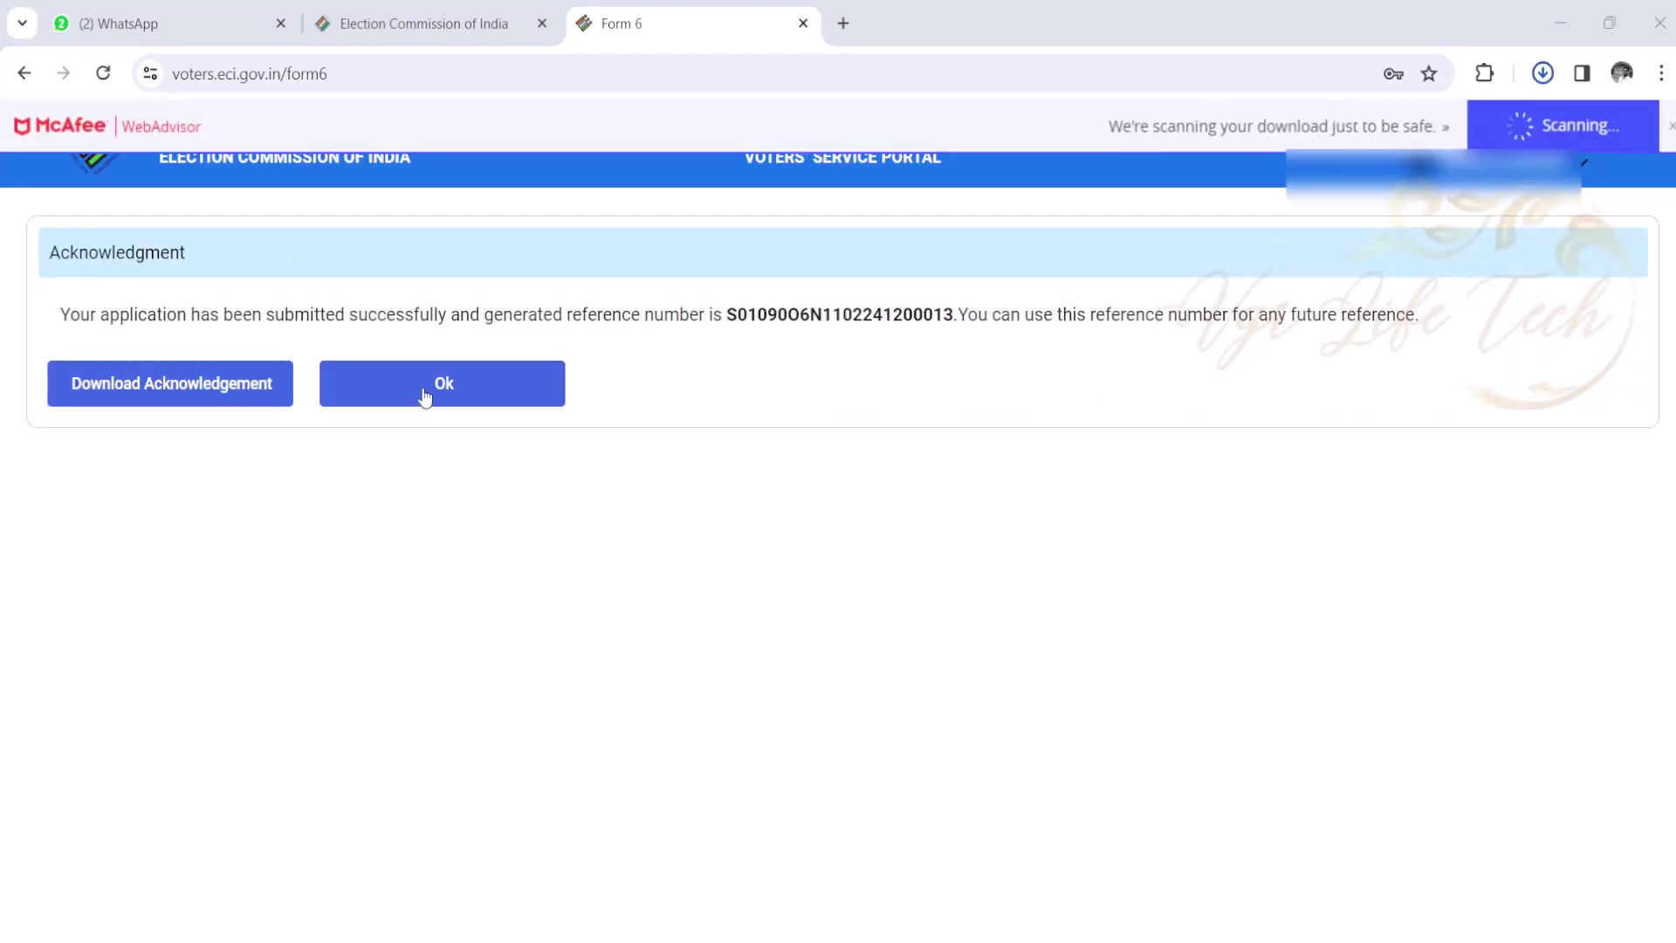
{"action": "left_click", "coordinate": [524, 394]}
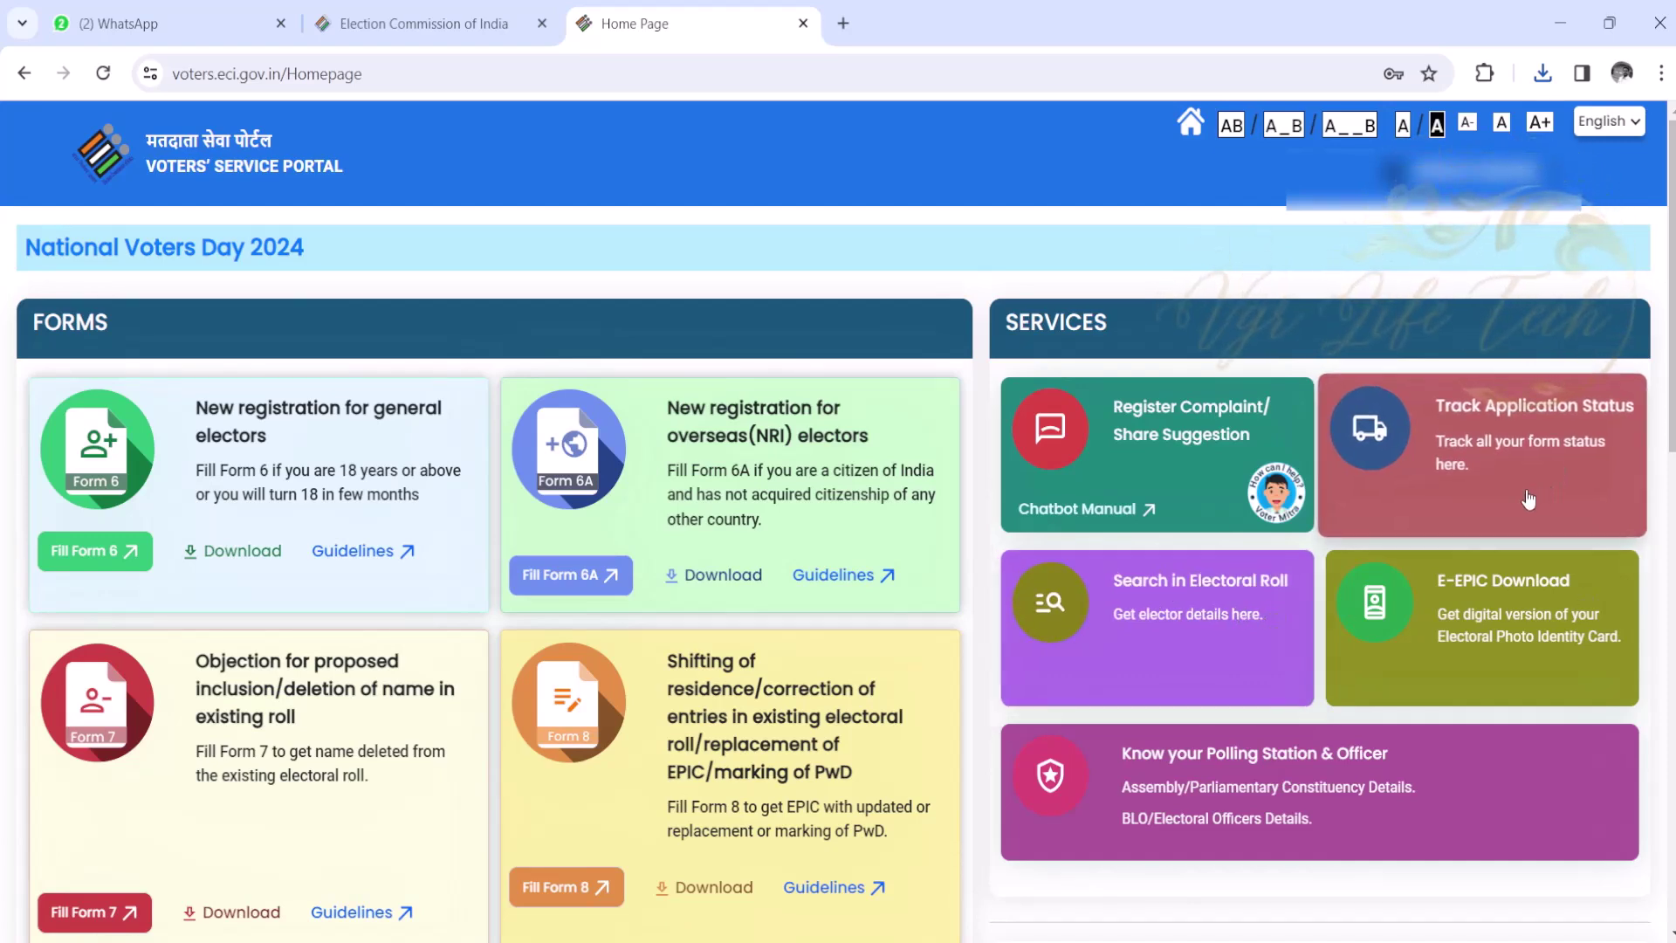
- Open Track Application Status, then the Form6 acknowledgement PDF from Chrome's downloads
{"action": "left_click", "coordinate": [1476, 471]}
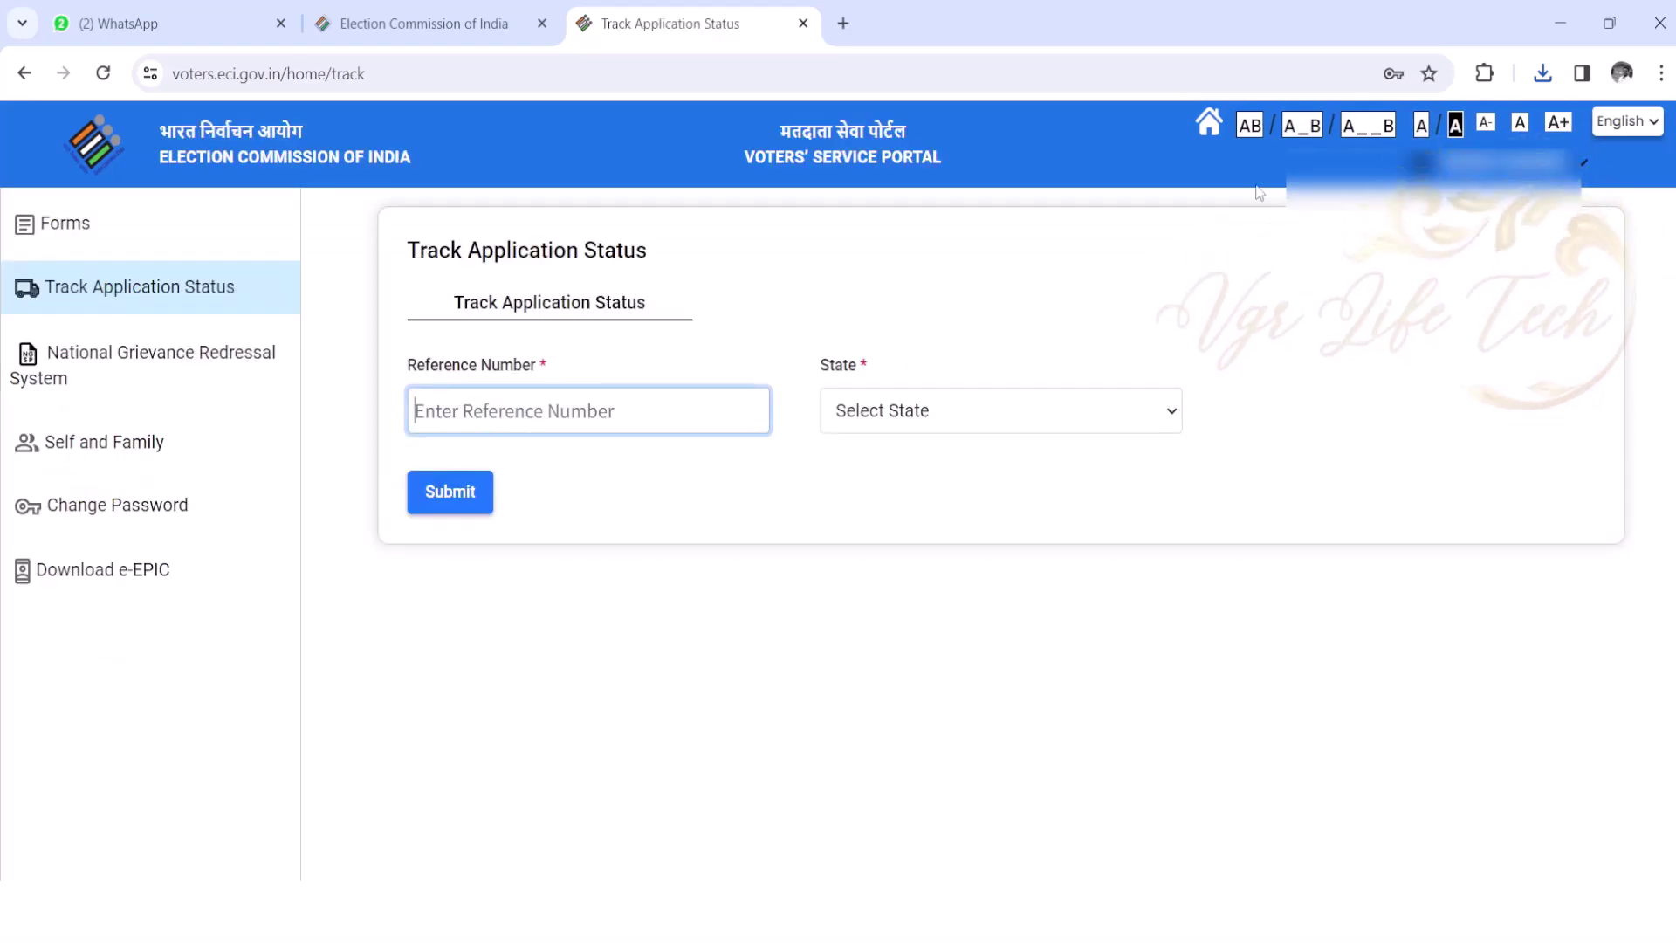
{"action": "left_click", "coordinate": [1542, 72]}
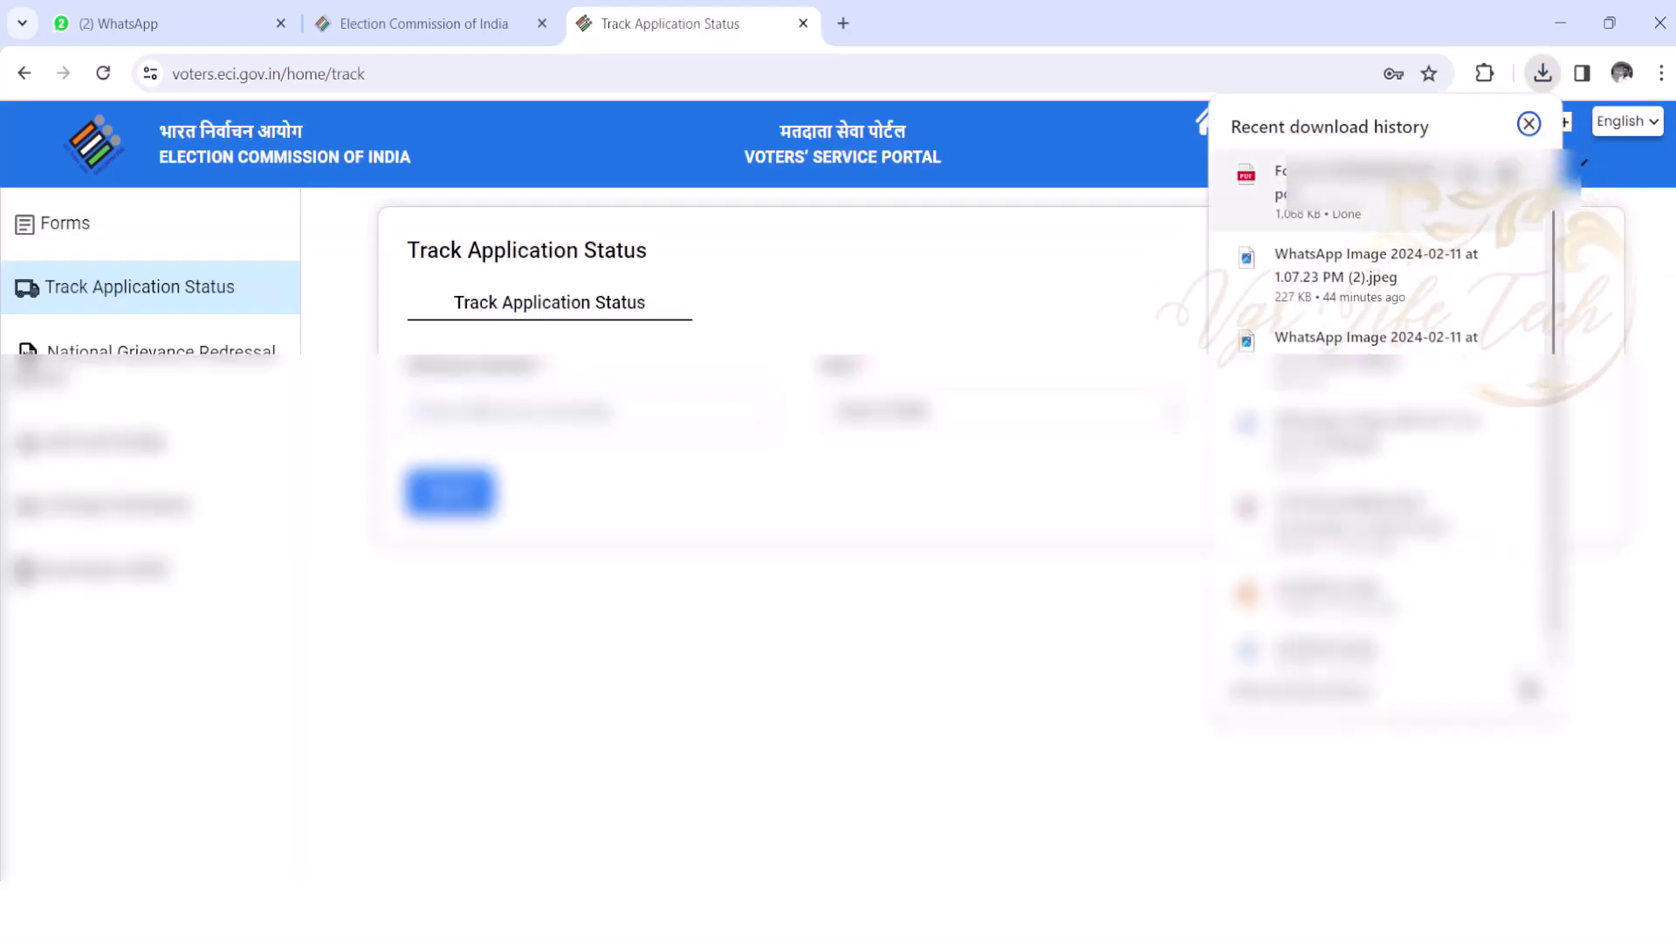
{"action": "left_click", "coordinate": [1369, 209]}
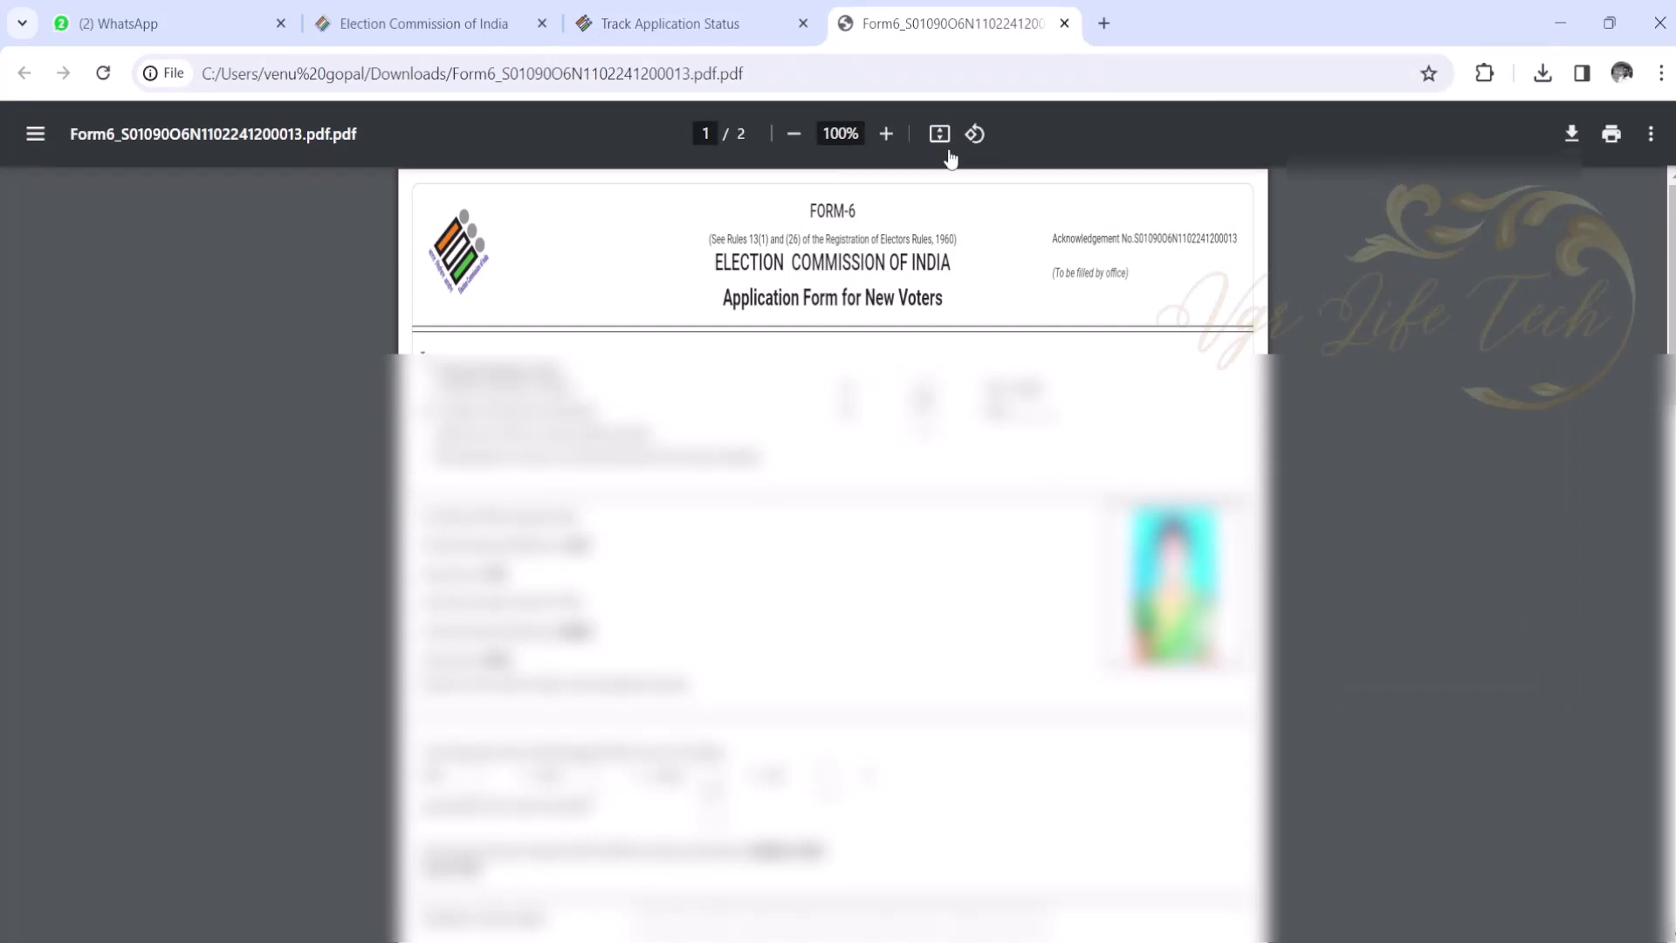
- Fit the acknowledgement PDF to page width, then switch back to Track Application Status
{"action": "left_click", "coordinate": [943, 135]}
{"action": "left_click", "coordinate": [947, 135]}
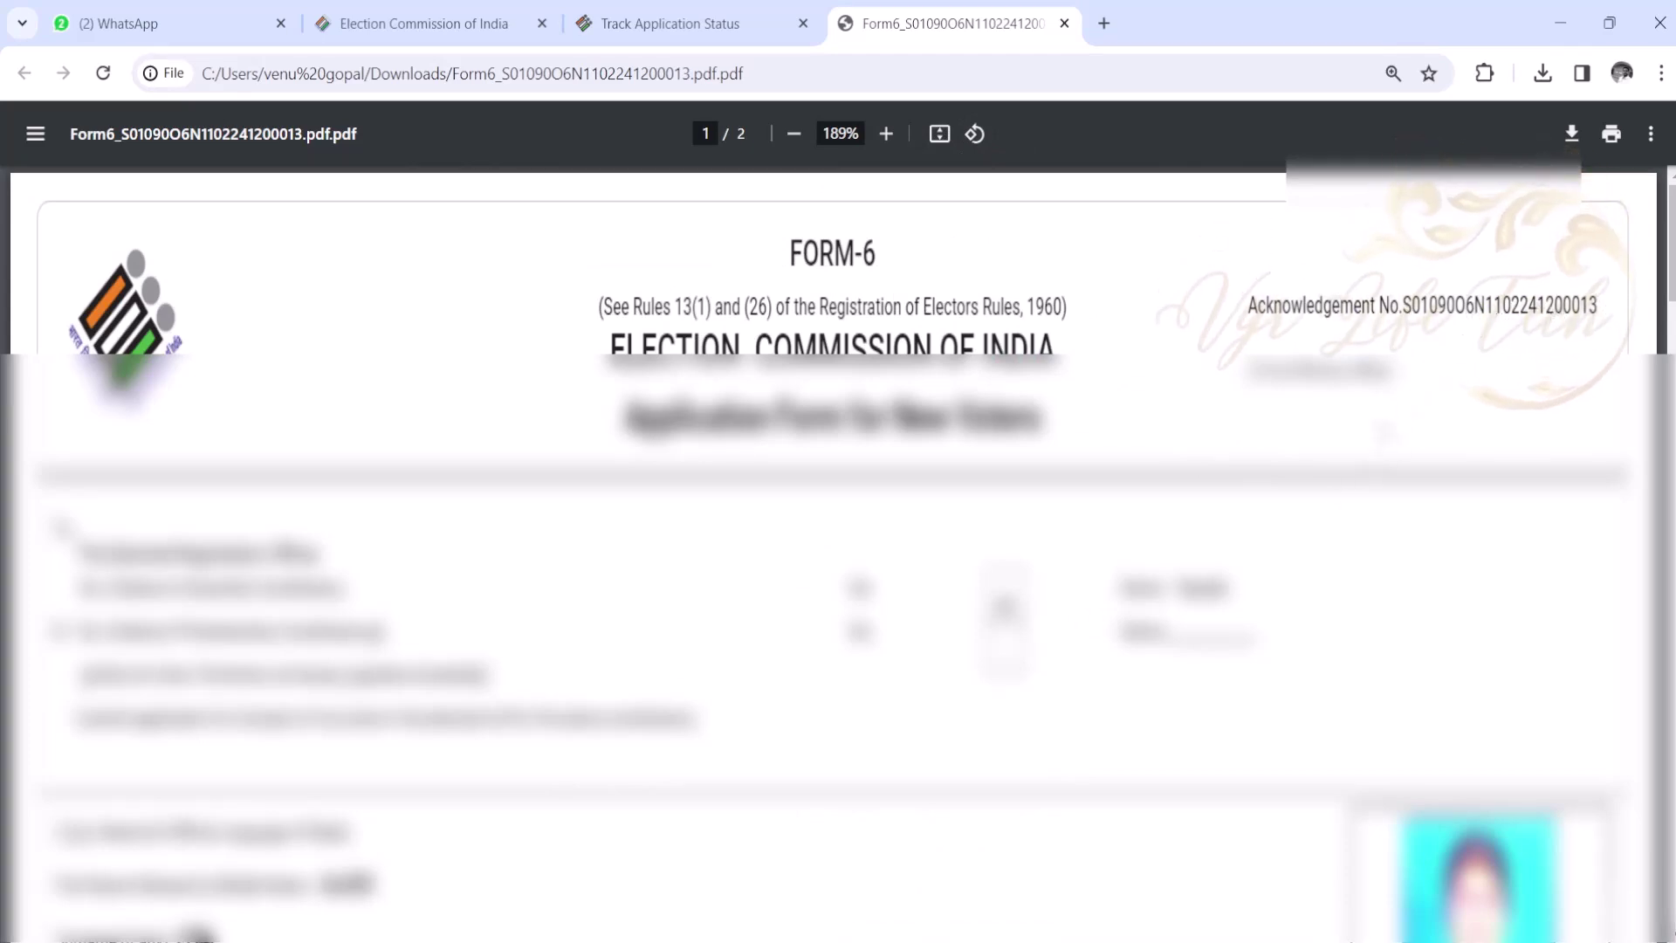
{"action": "left_click", "coordinate": [624, 24]}
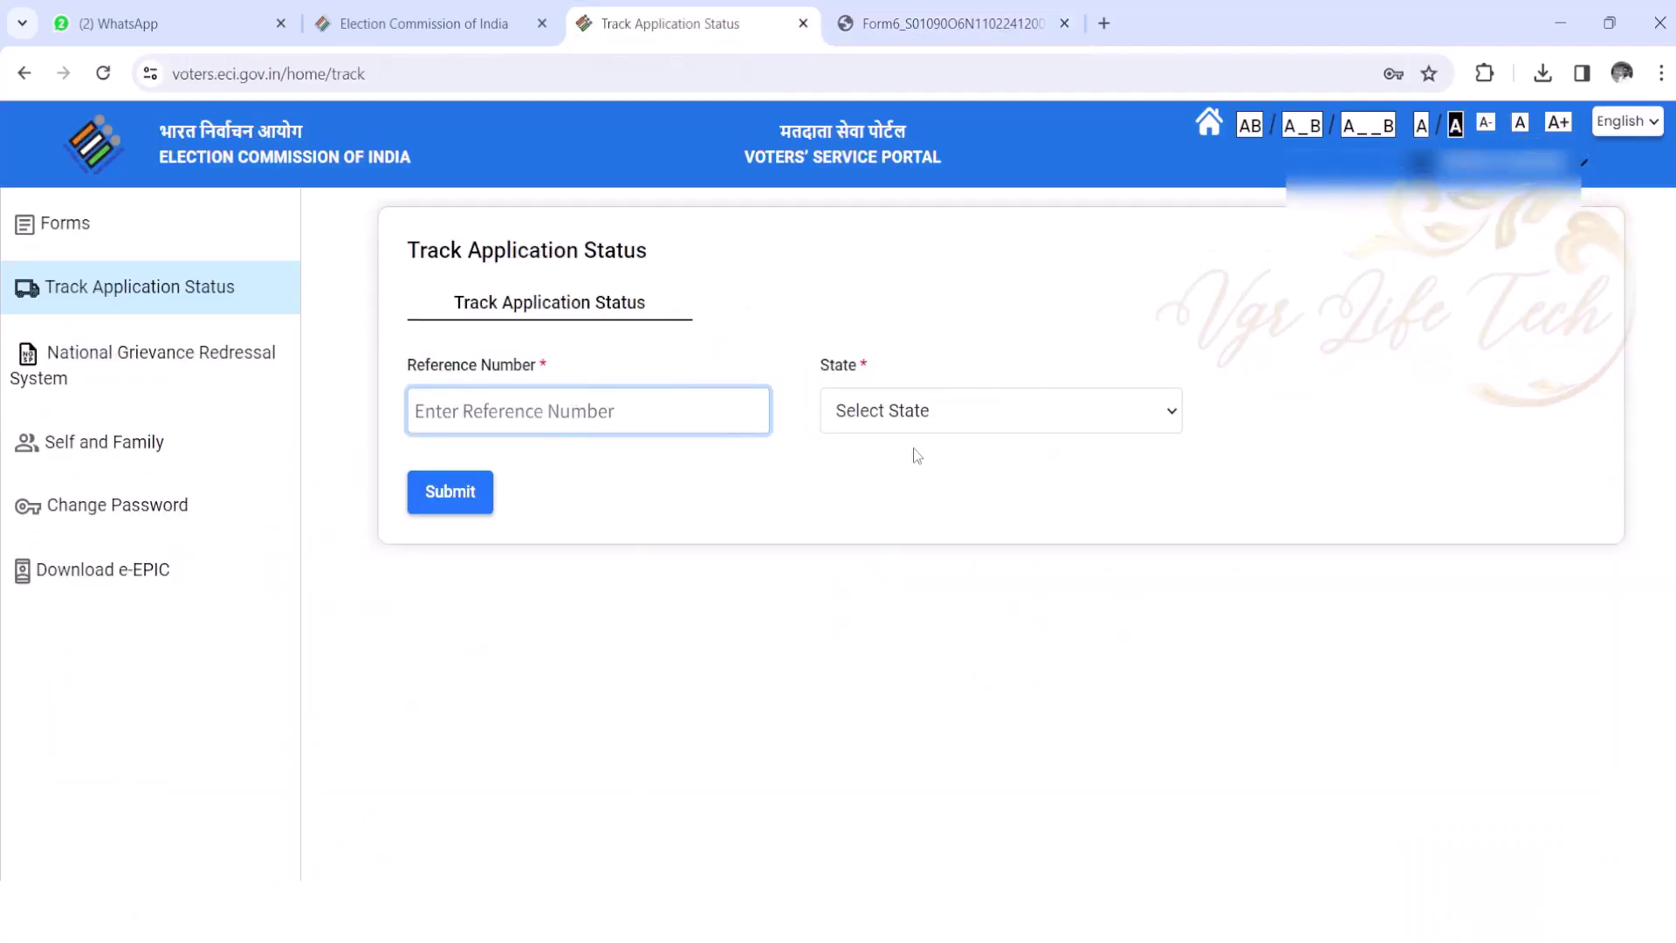
- Choose Andhra Pradesh from the State dropdown on the tracking form
{"action": "left_click", "coordinate": [961, 417]}
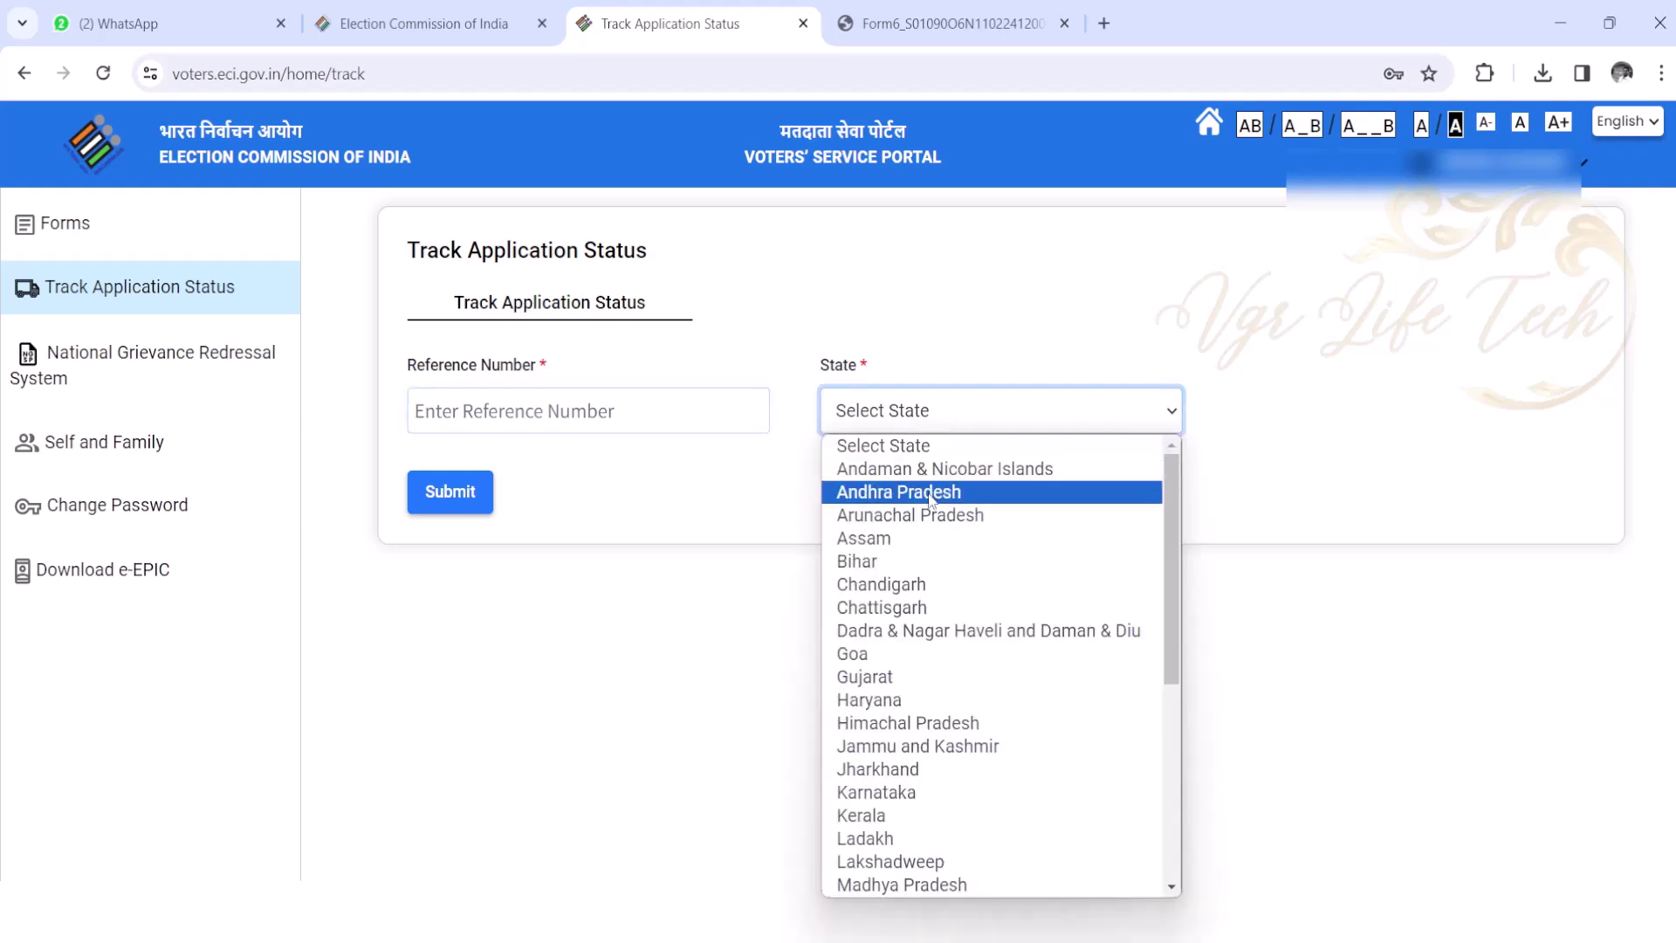
{"action": "left_click", "coordinate": [873, 490]}
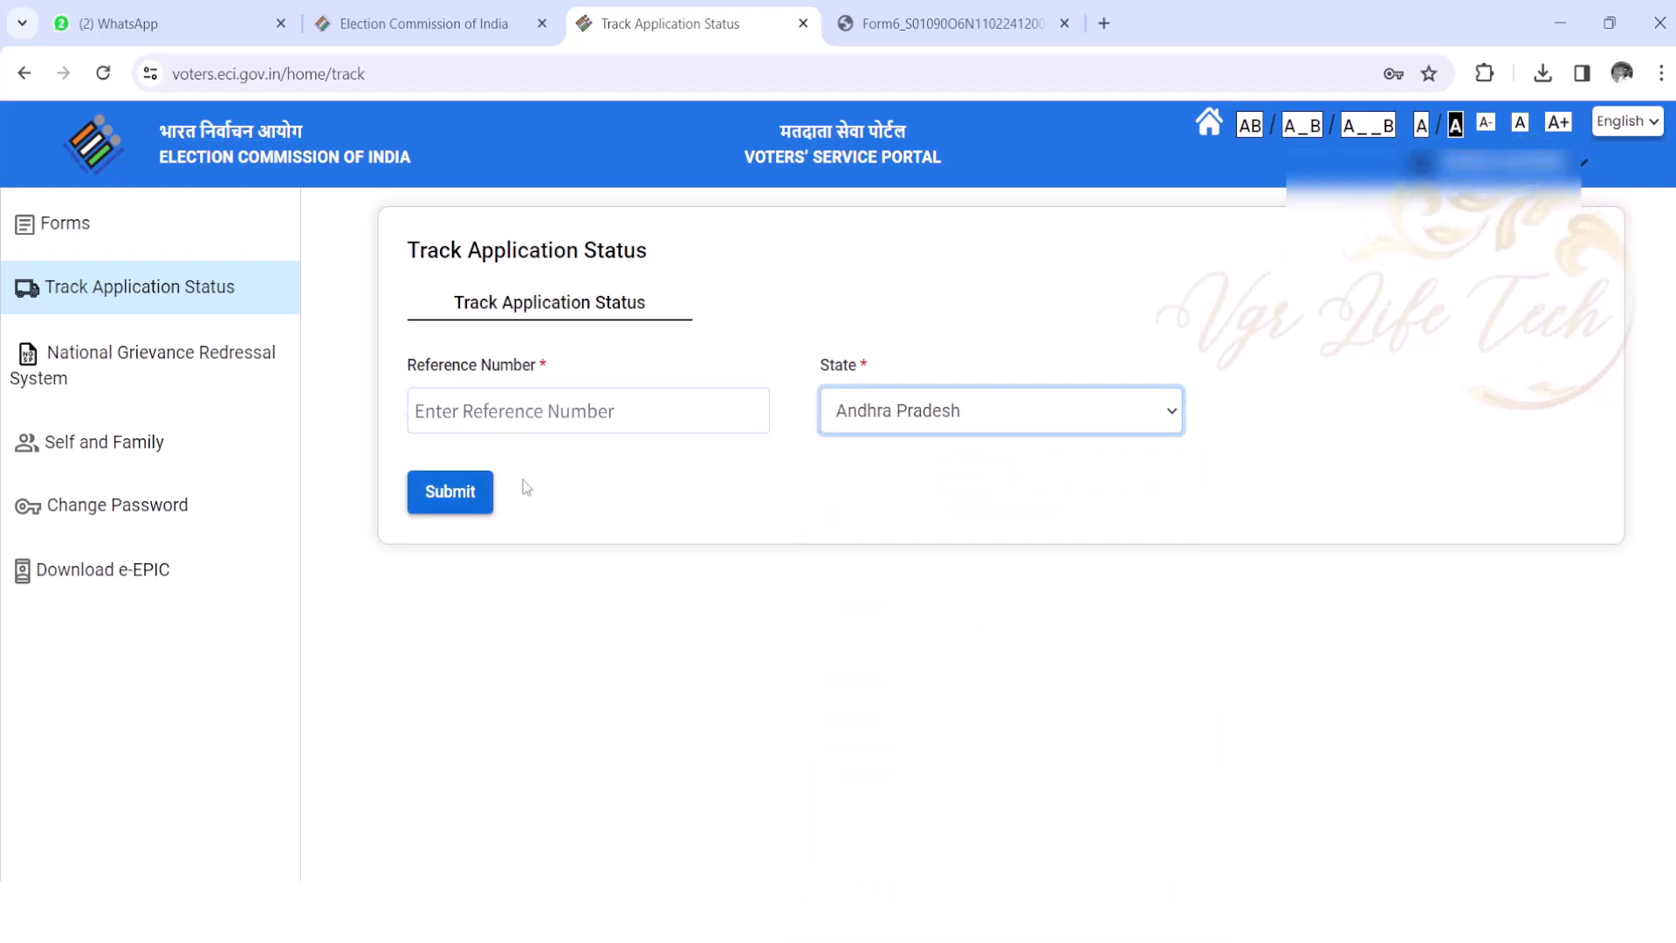